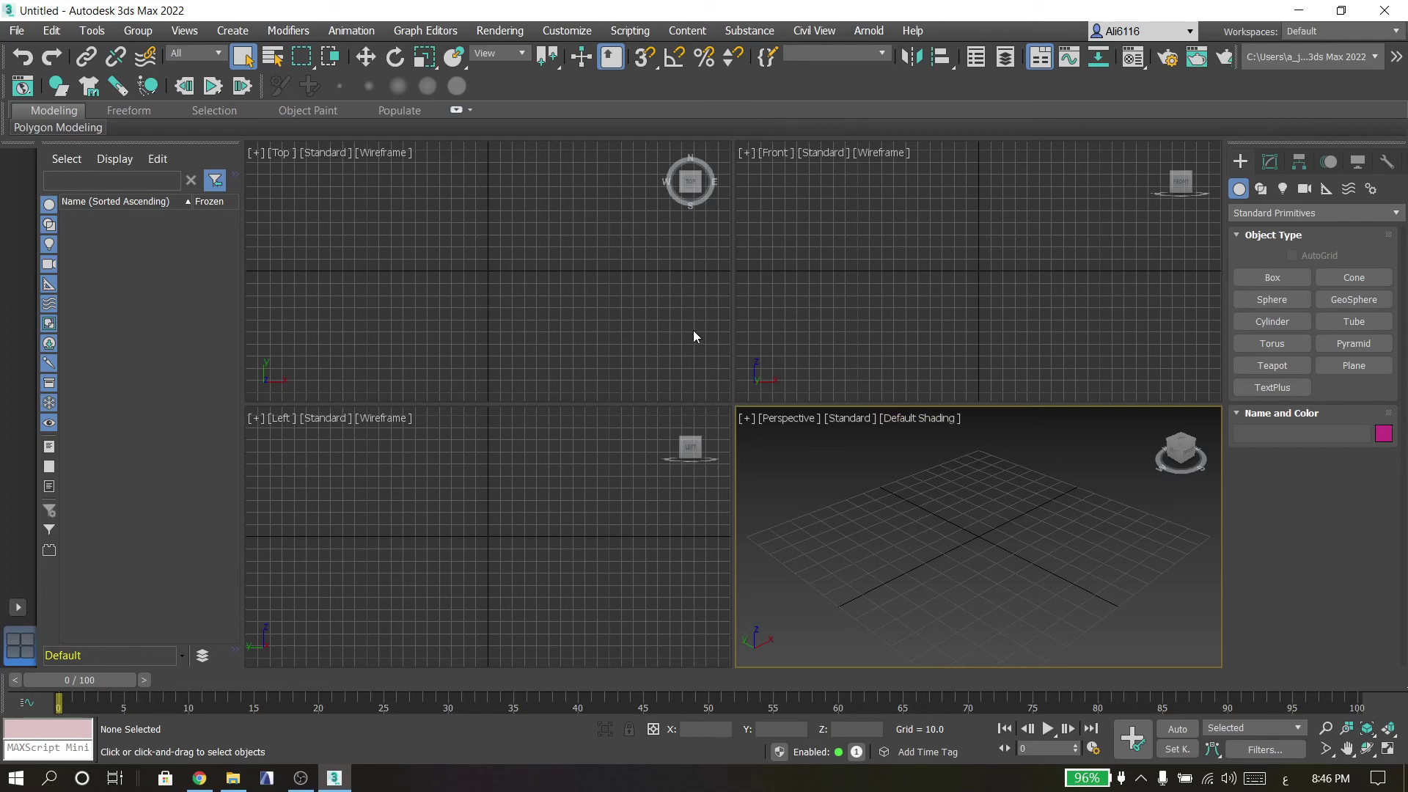
Maximize the Top viewport and draw a plane about 90.5 long and 220 wide across the origin.
middle_drag(557, 319, 562, 319)
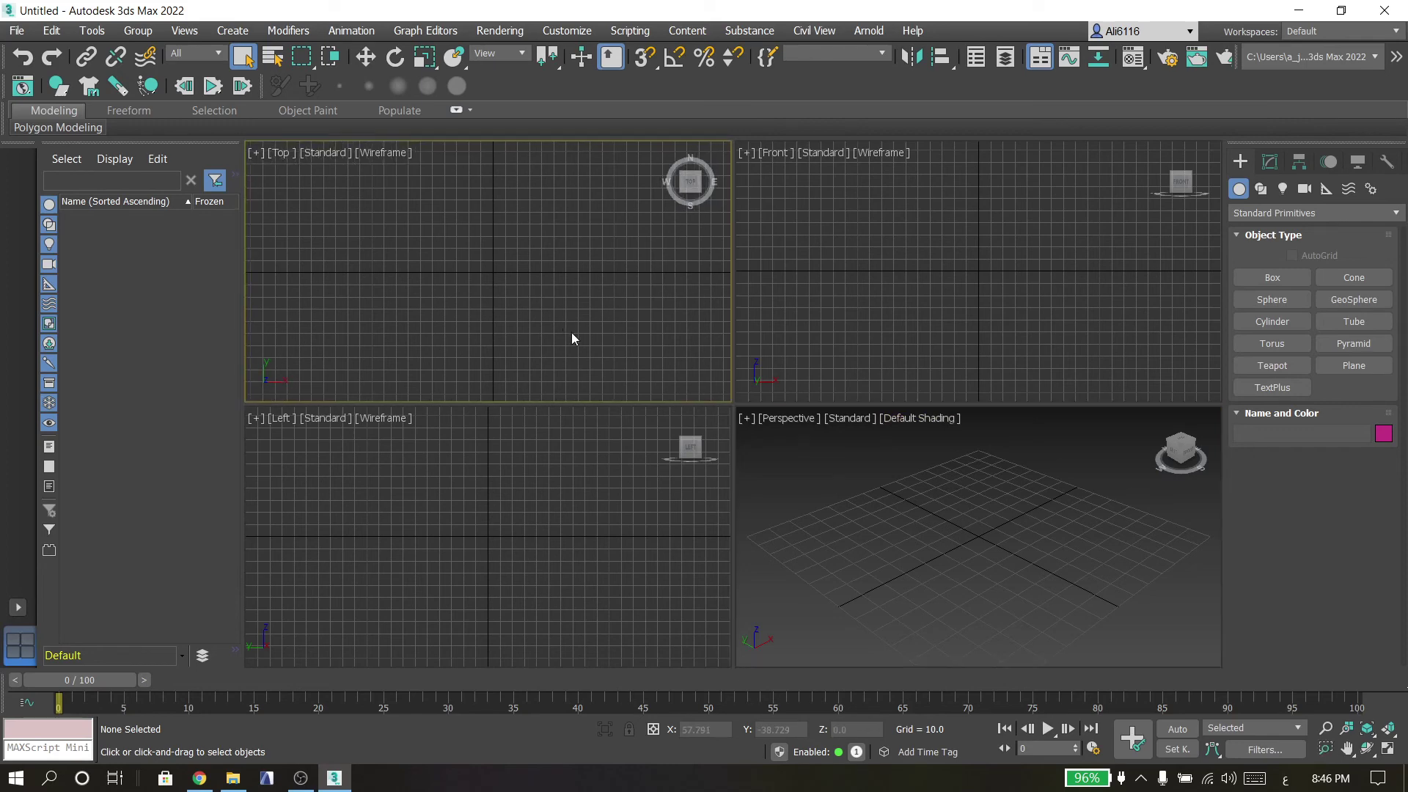
click(1354, 366)
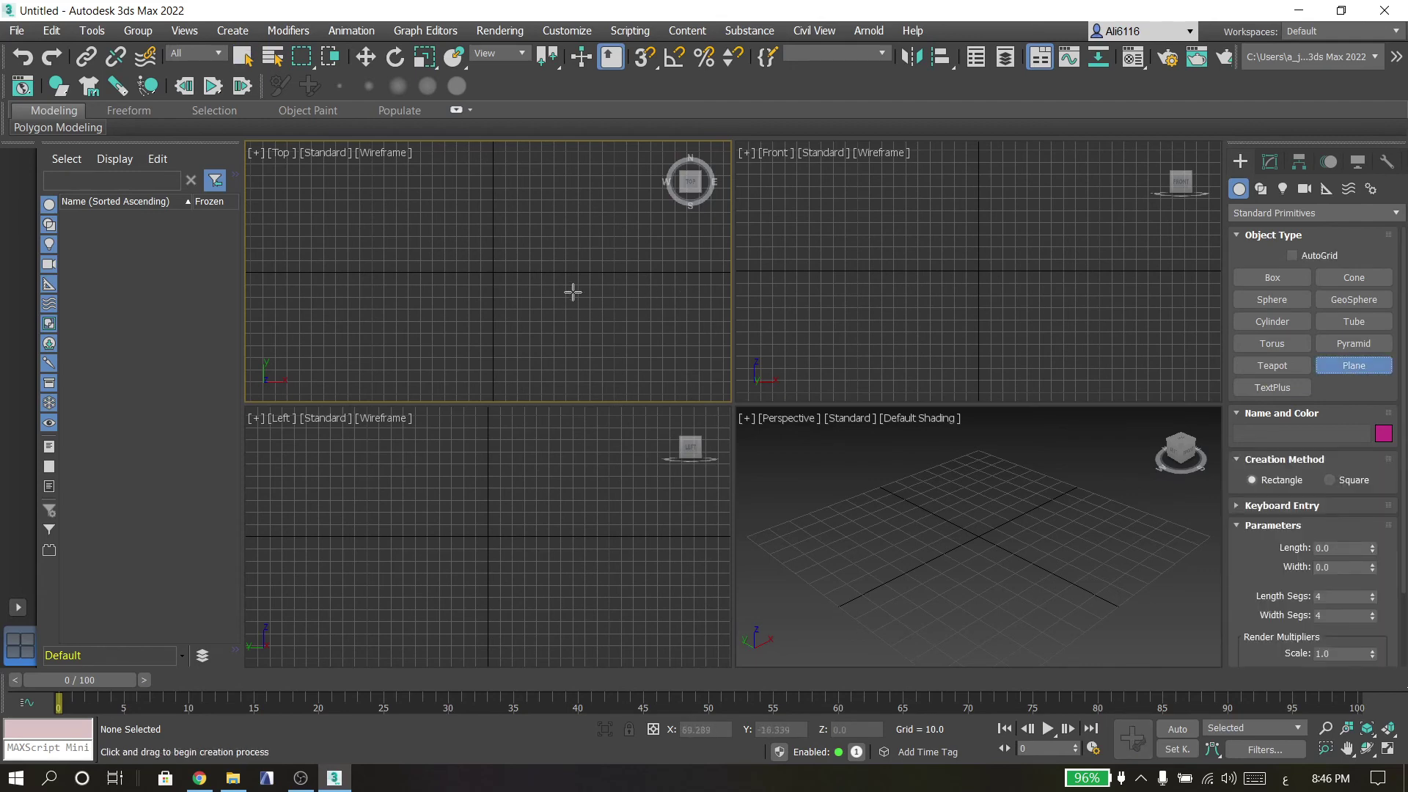
click(1389, 748)
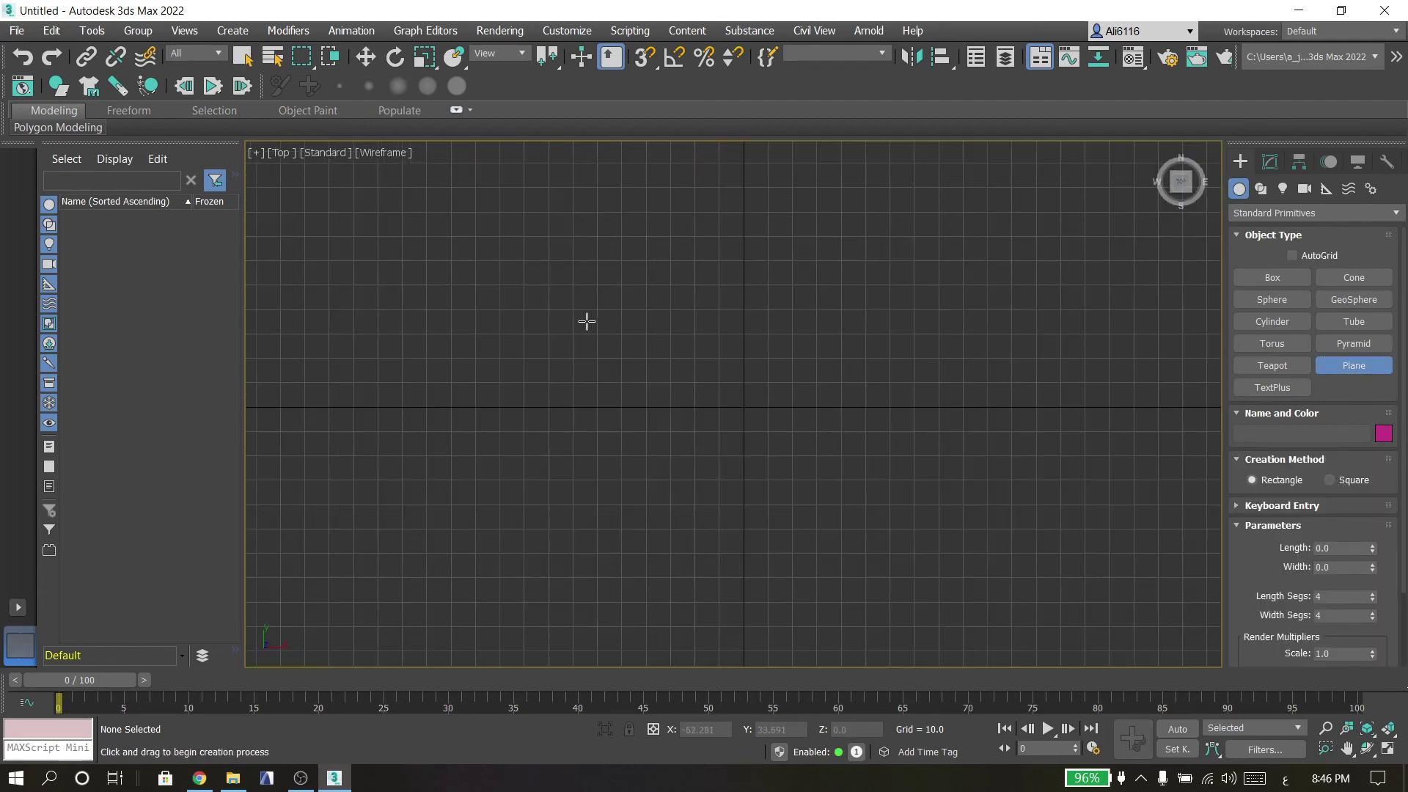
drag(554, 306, 1093, 528)
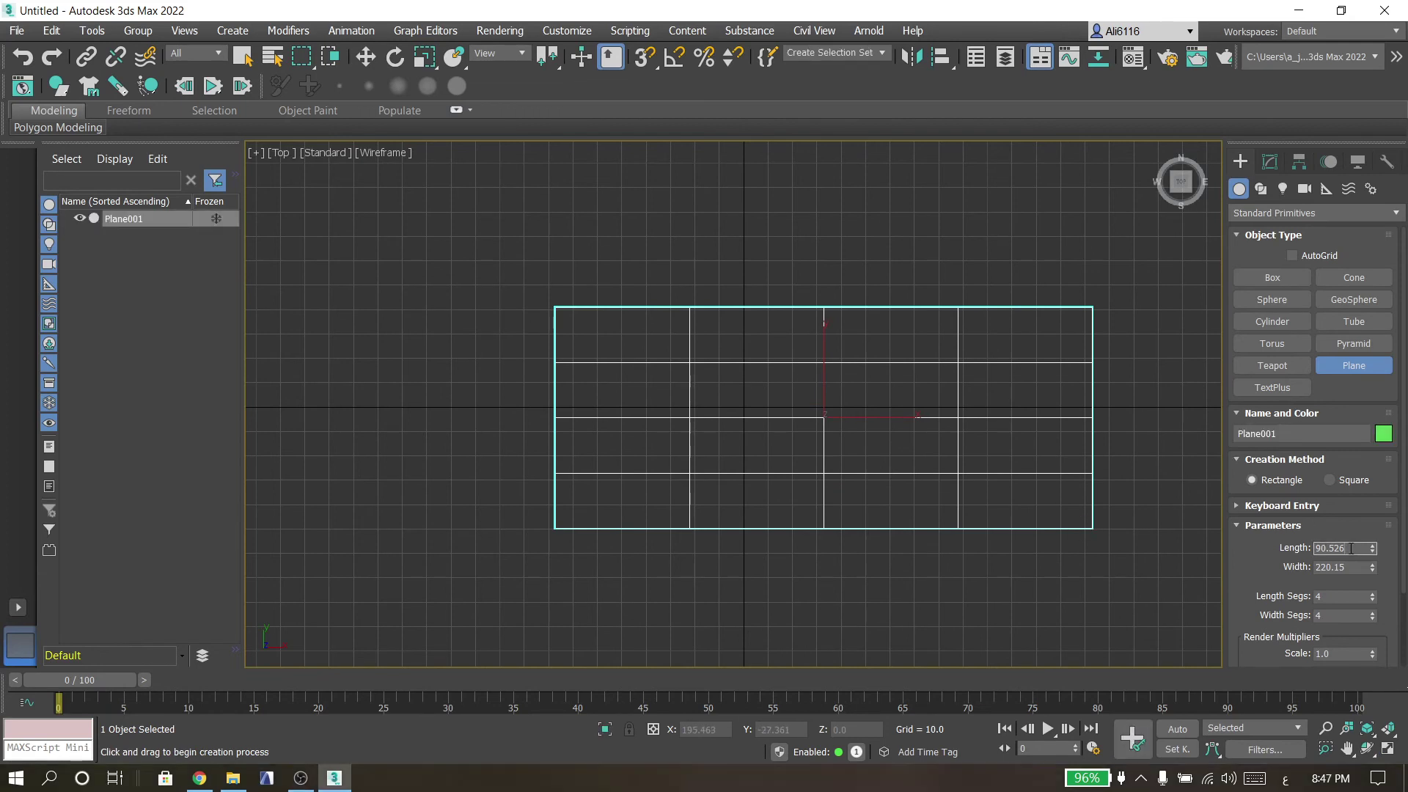
Set the plane's length to 2 and width to 6.
text(2)
key(Tab)
text(6)
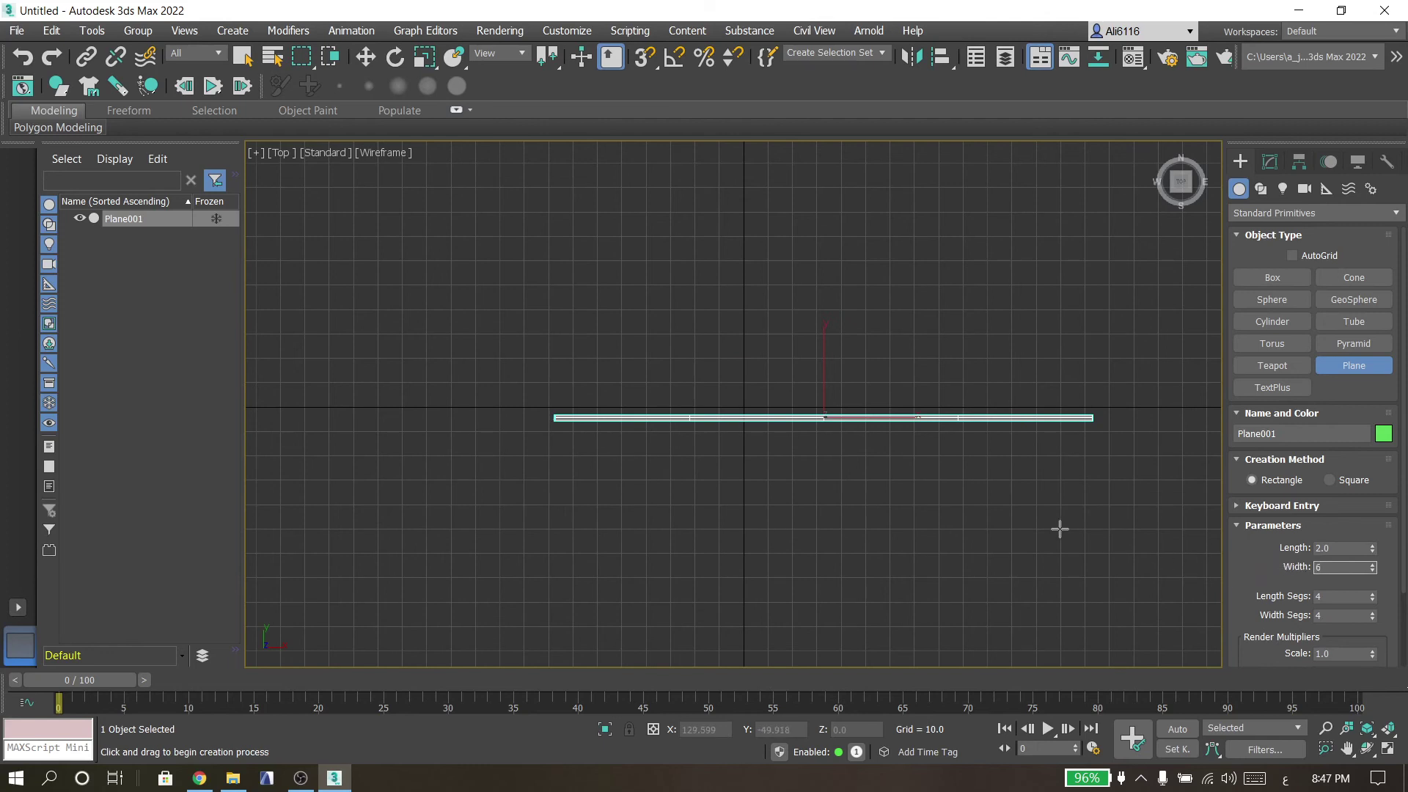
click(1059, 529)
scroll(823, 421, up, 5)
scroll(820, 443, up, 4)
scroll(864, 291, up, 3)
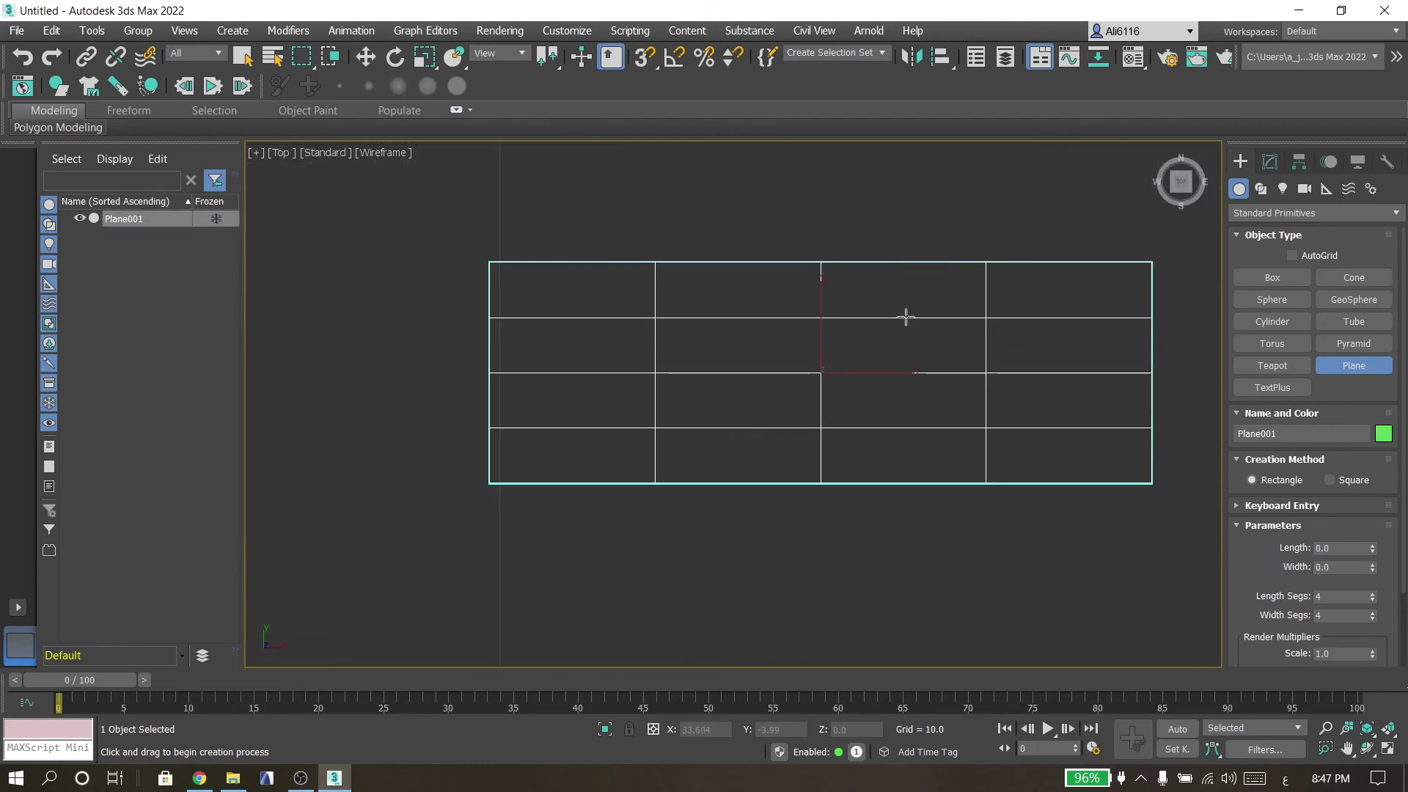
middle_drag(902, 379, 778, 435)
scroll(836, 444, down, 1)
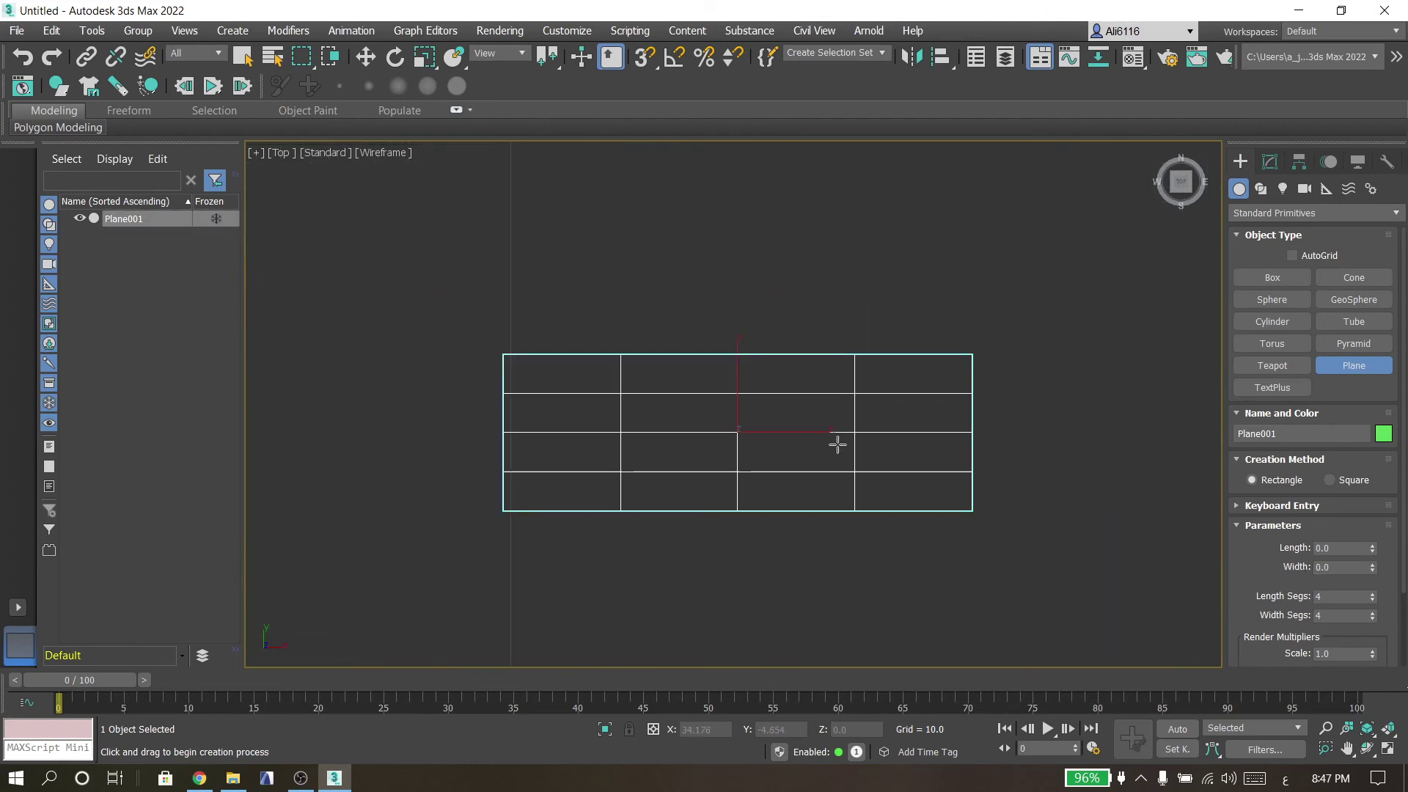
Set the plane's length segments to 50 and width segments to 40.
click(1269, 162)
click(1346, 469)
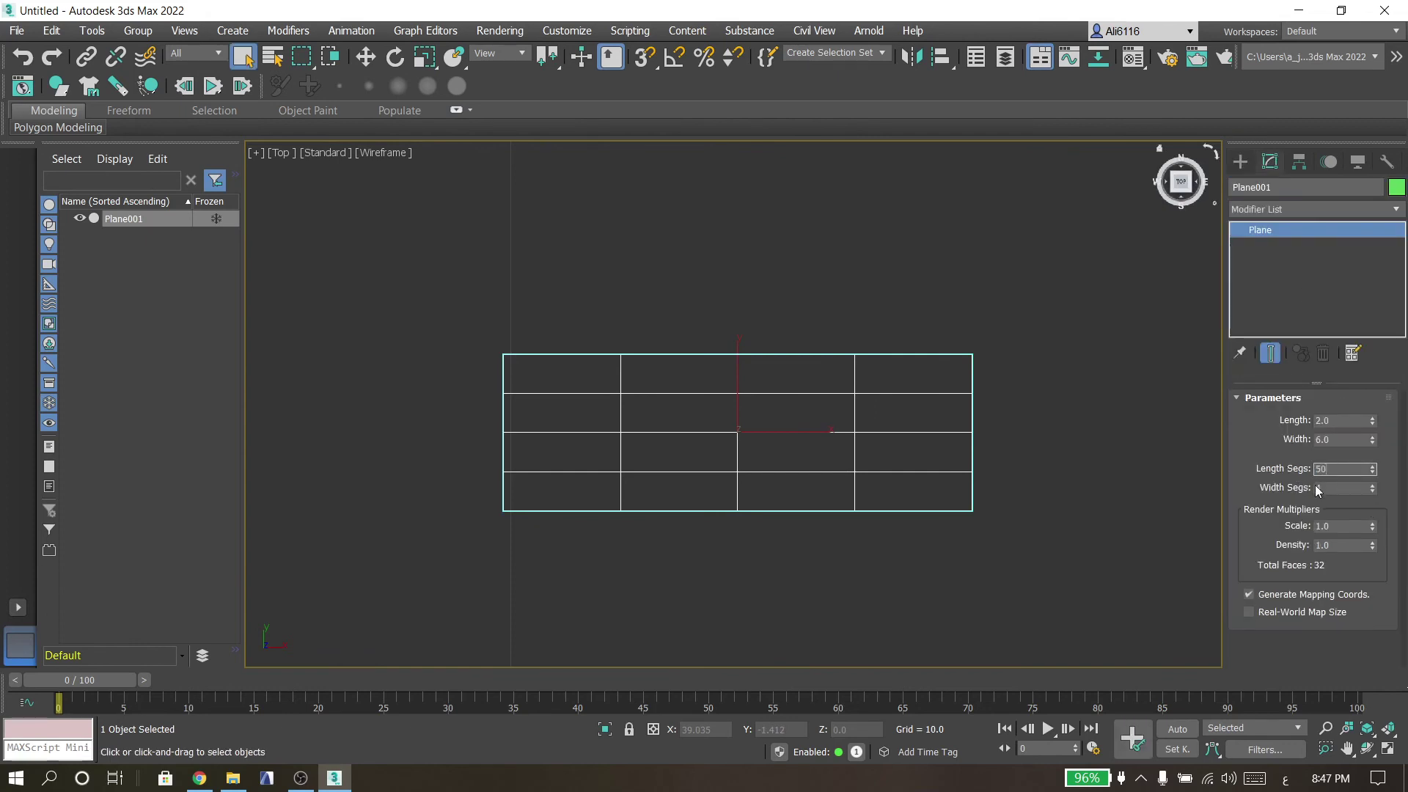
key(Tab)
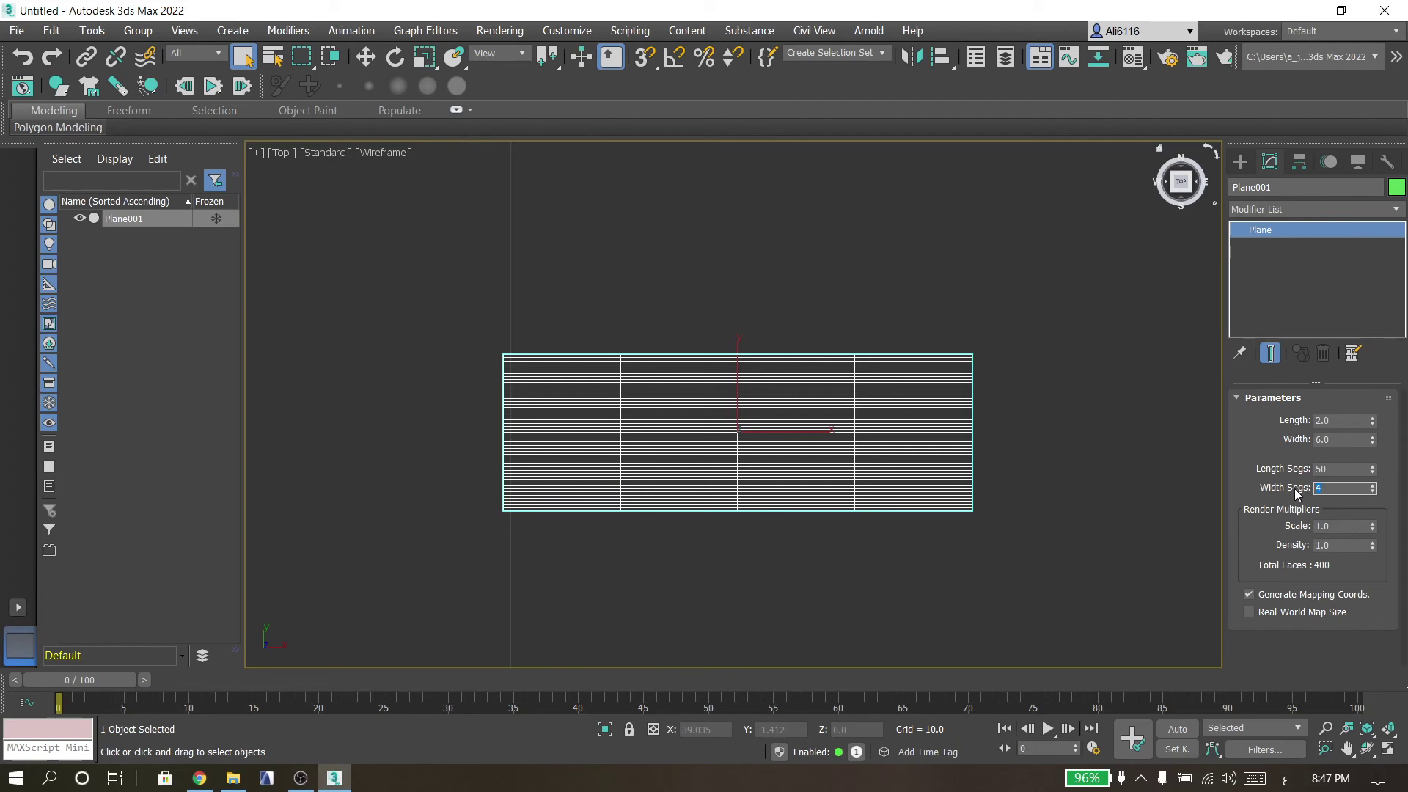
text(40)
click(1100, 479)
scroll(744, 451, up, 2)
scroll(710, 440, down, 2)
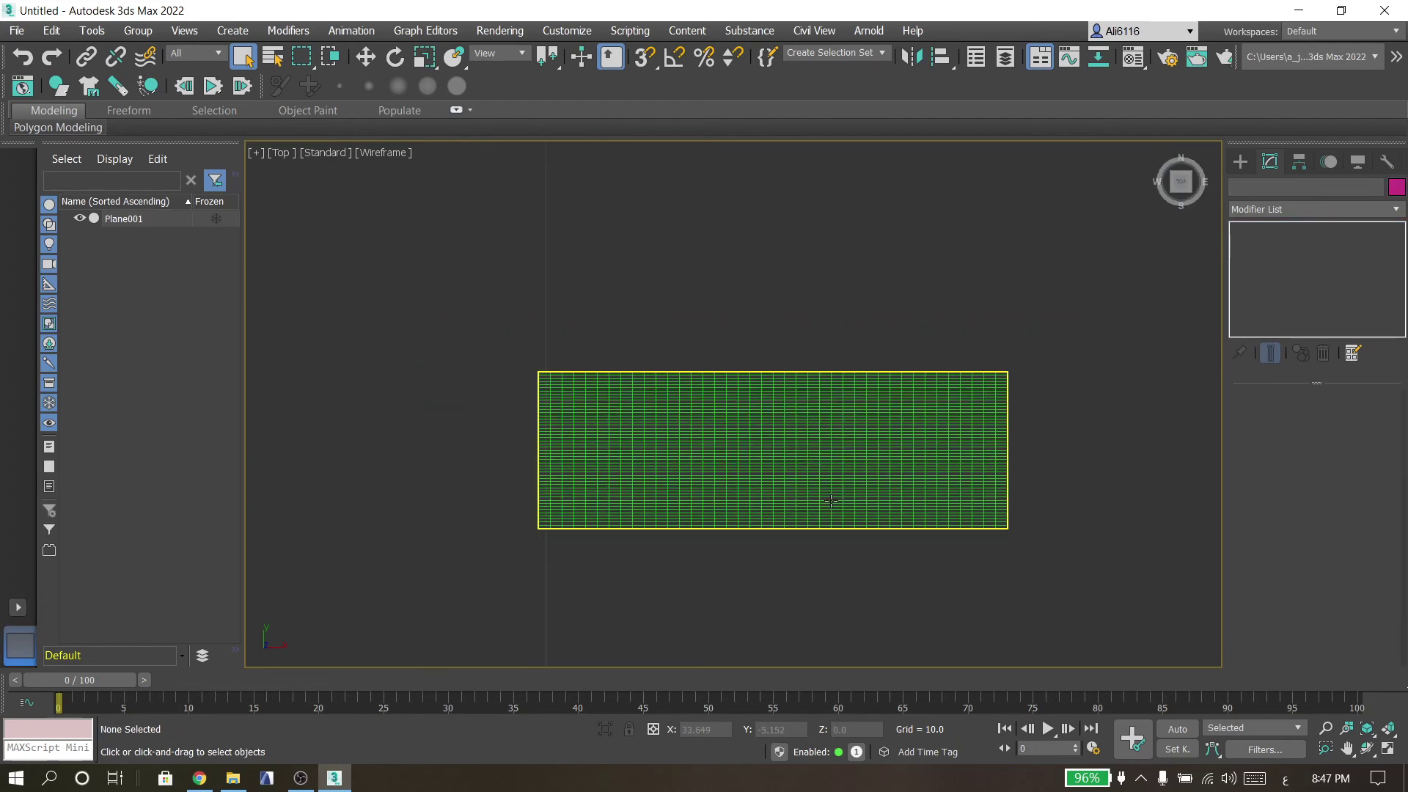
middle_drag(829, 498, 779, 451)
scroll(779, 452, up, 2)
Apply an FFD 4x4x4 modifier to the plane.
click(988, 318)
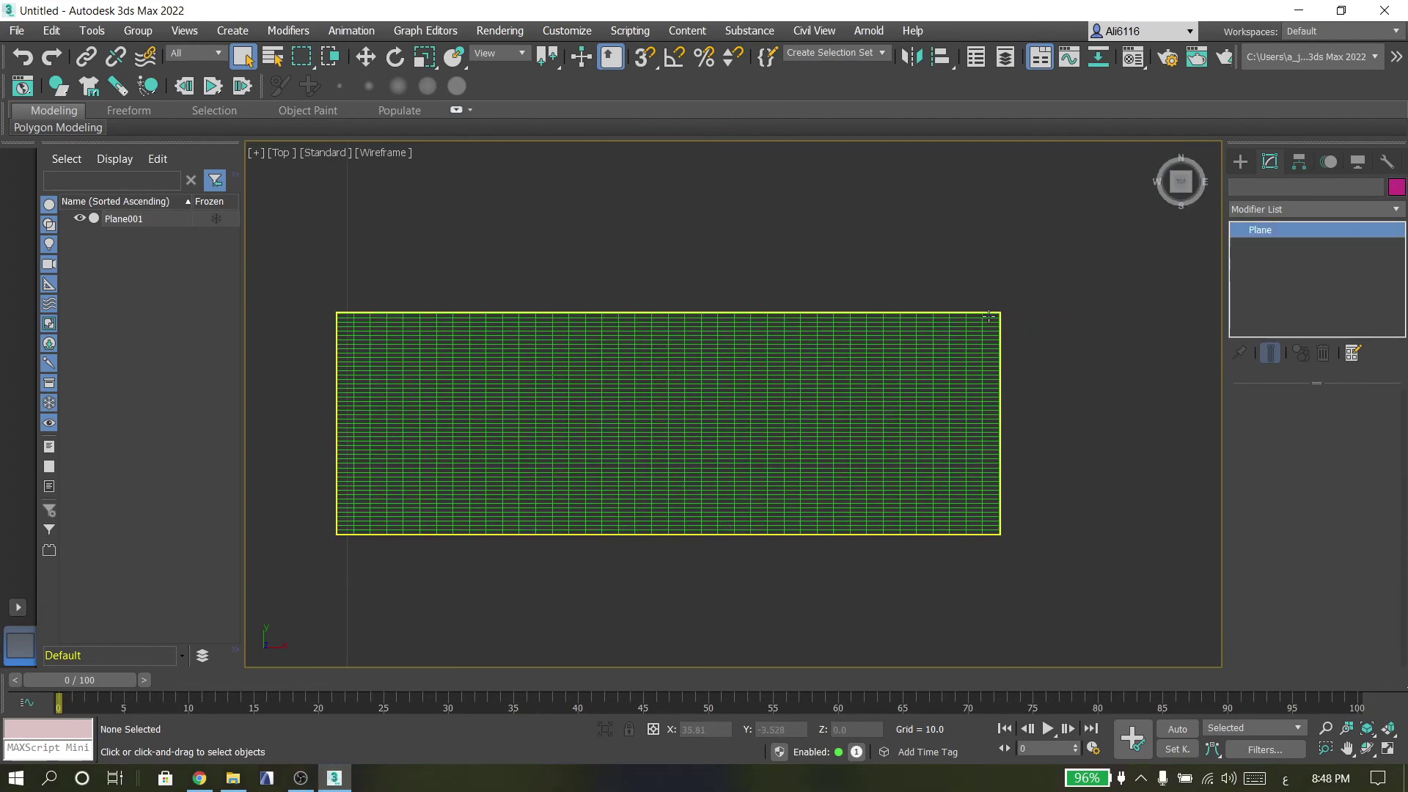
click(1394, 210)
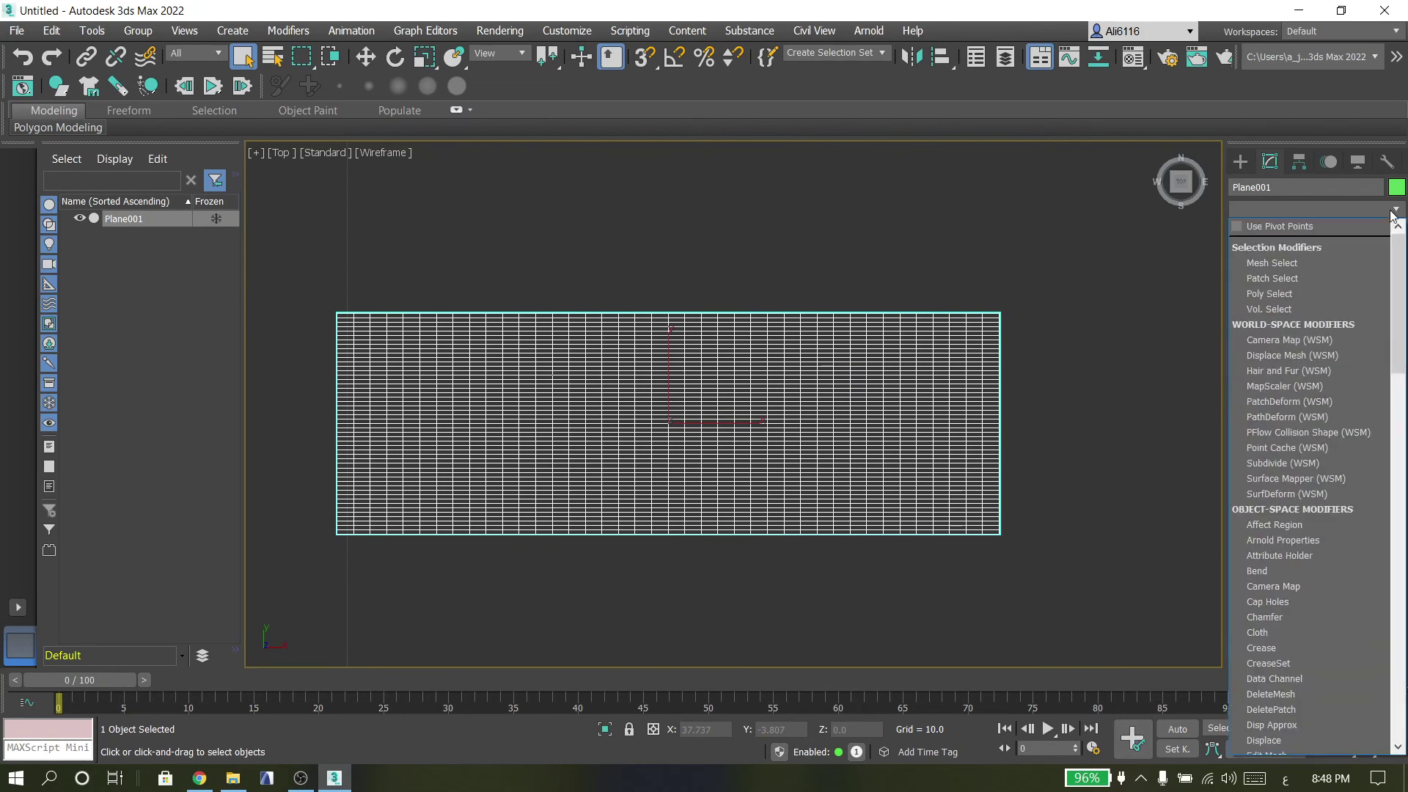
click(1345, 205)
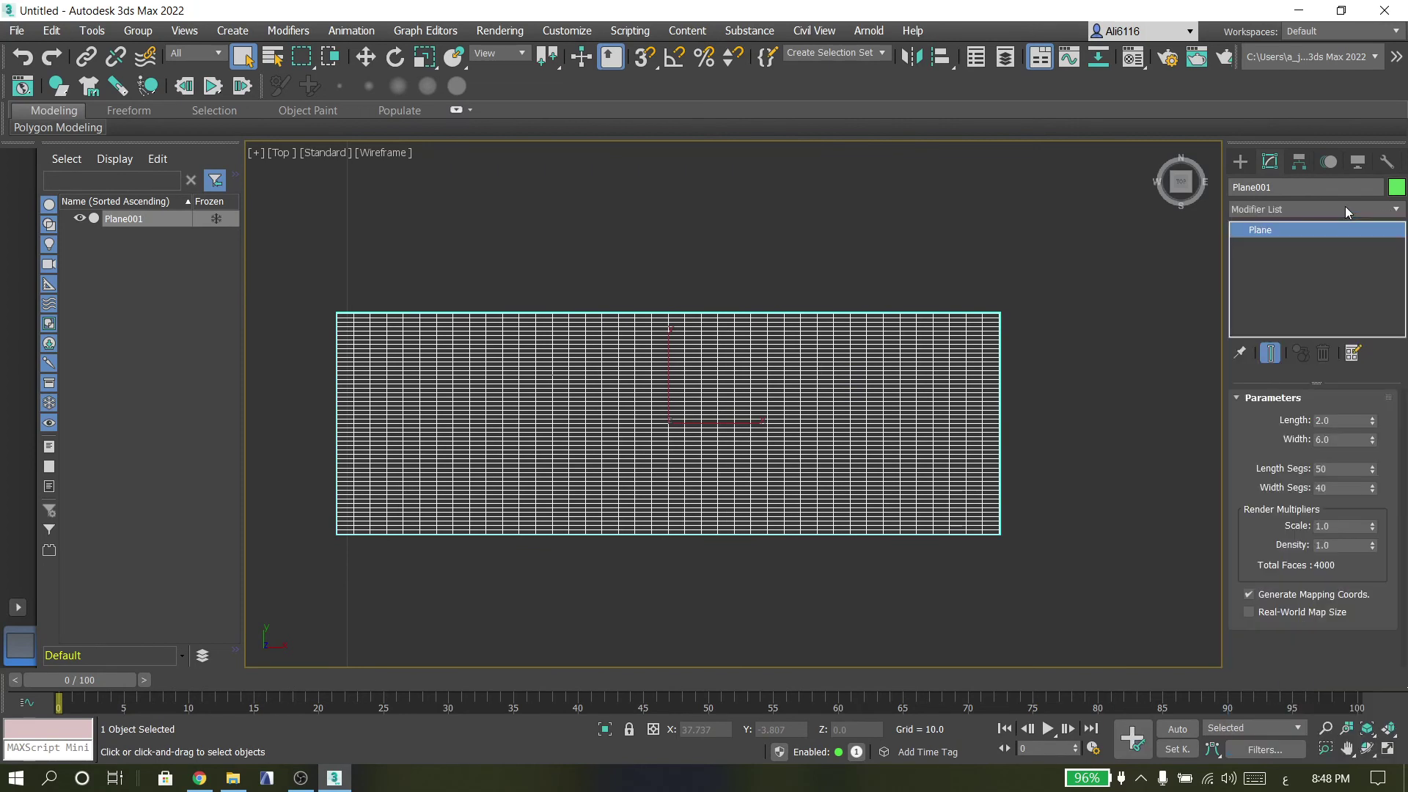
click(1350, 207)
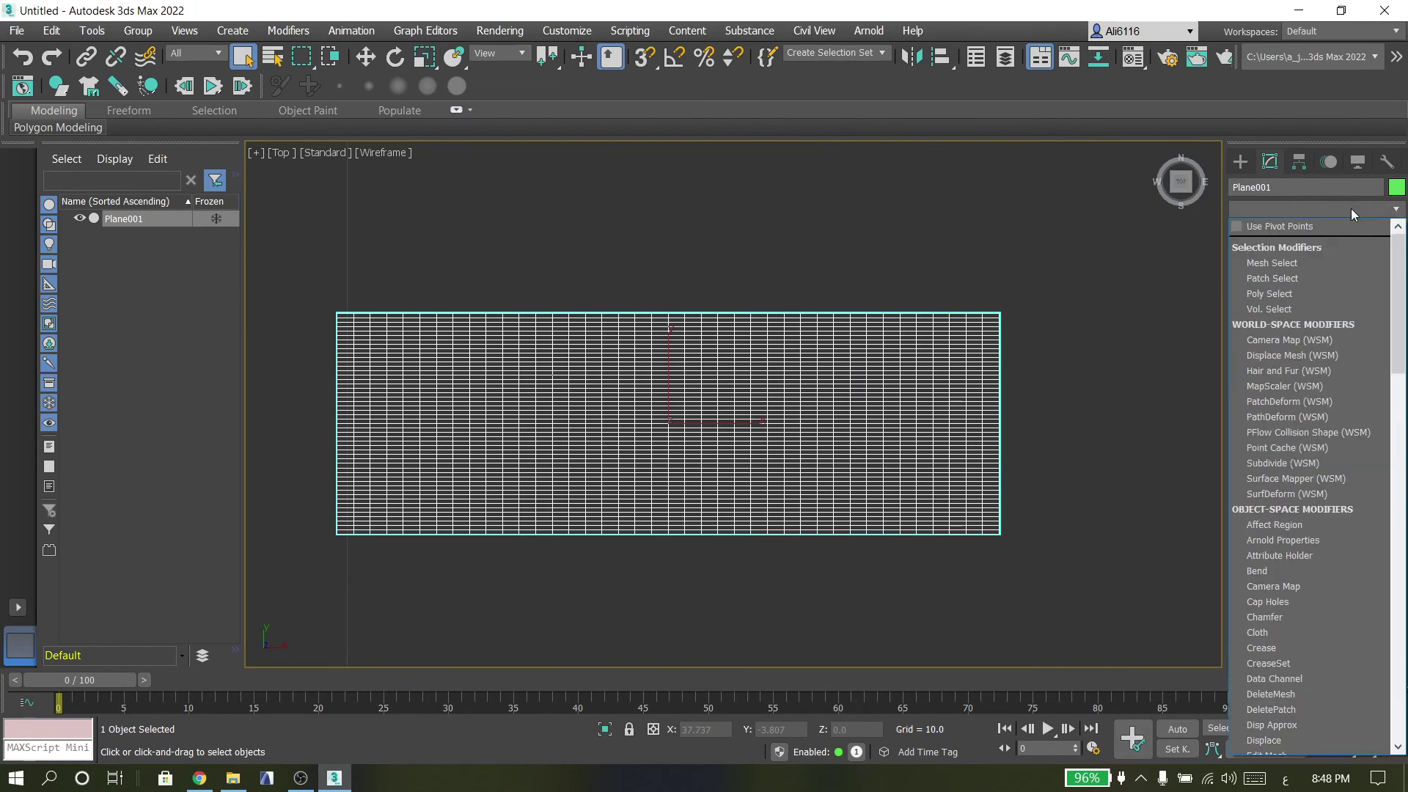
key(super+space)
text(f)
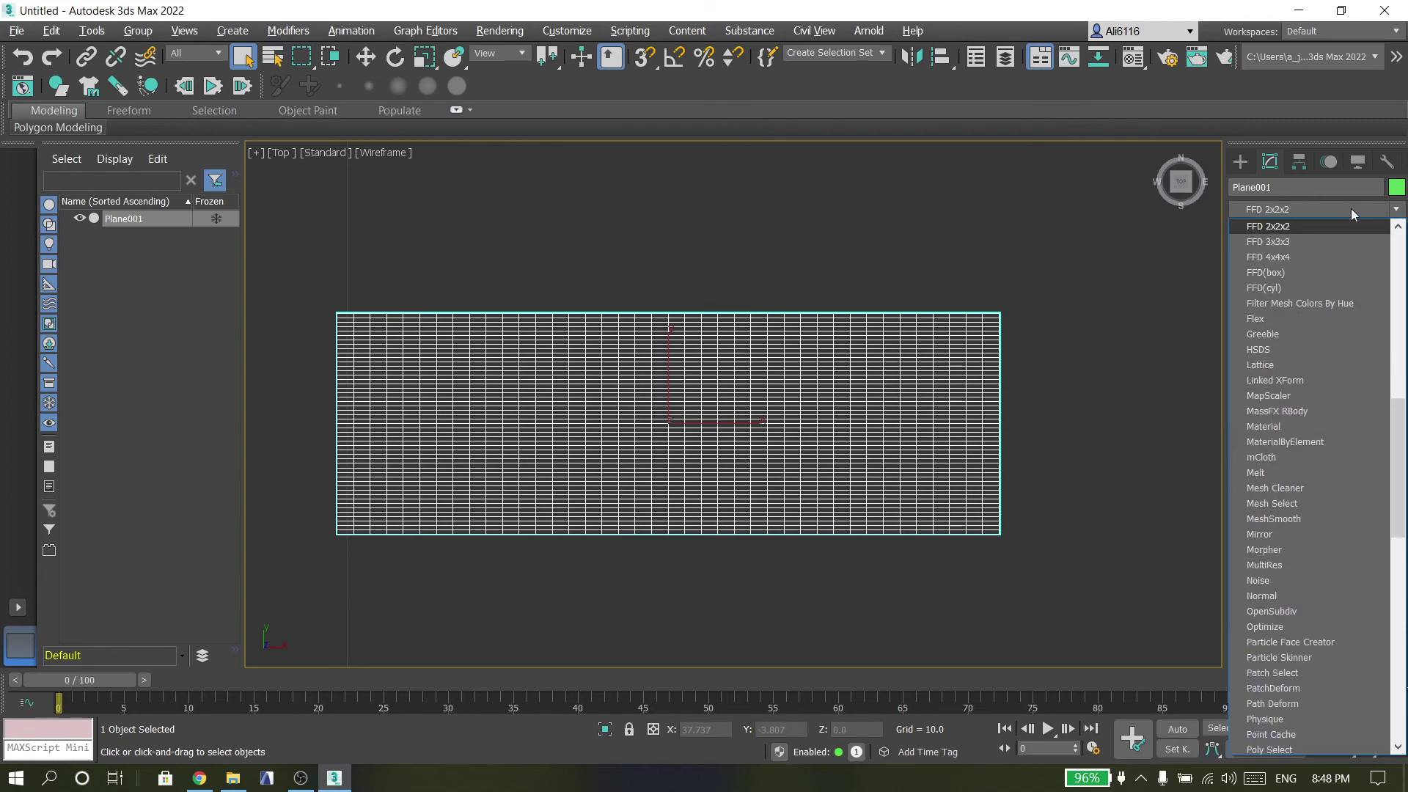
click(1311, 260)
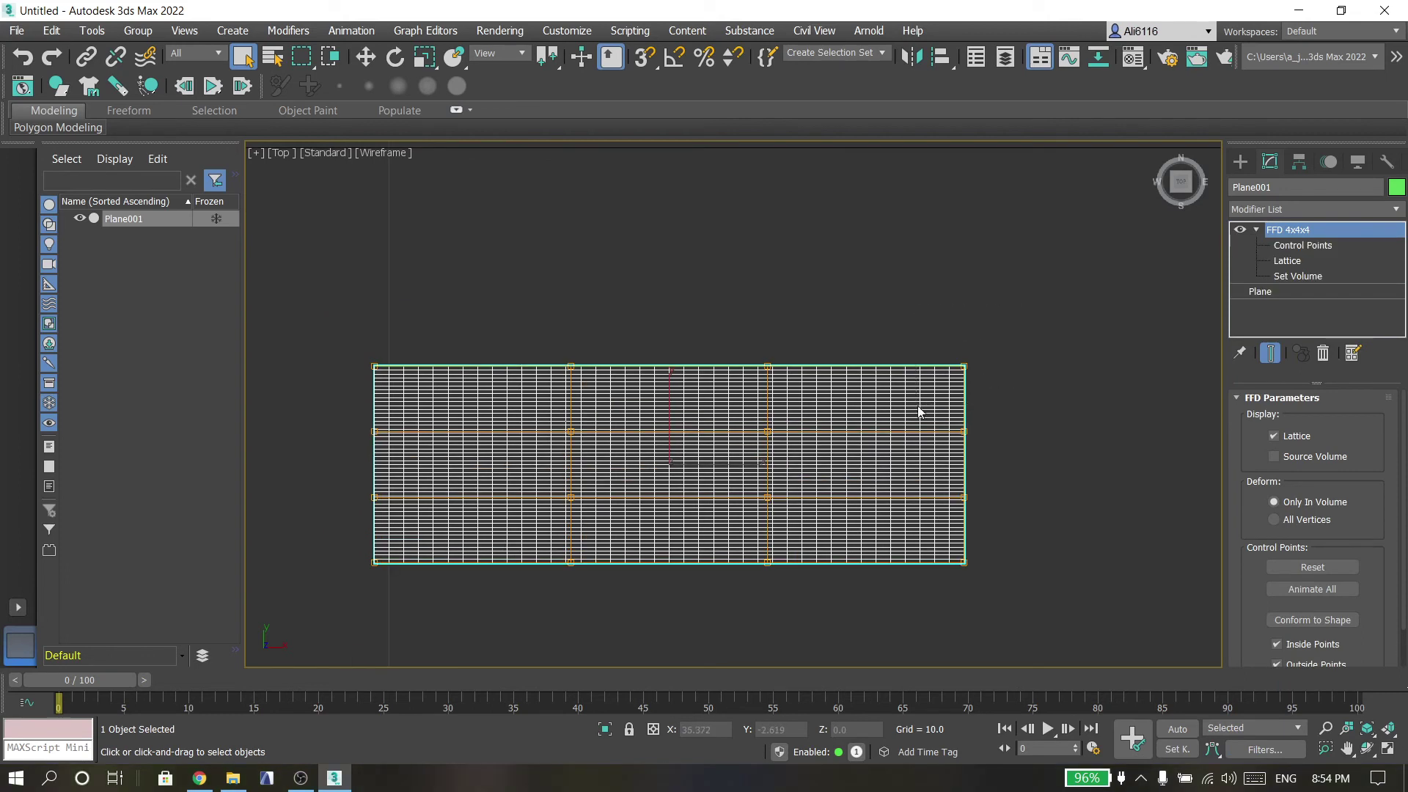
Move the lattice's upper-right corner control point down and its lower-left corner control point up in the Top view.
click(1289, 249)
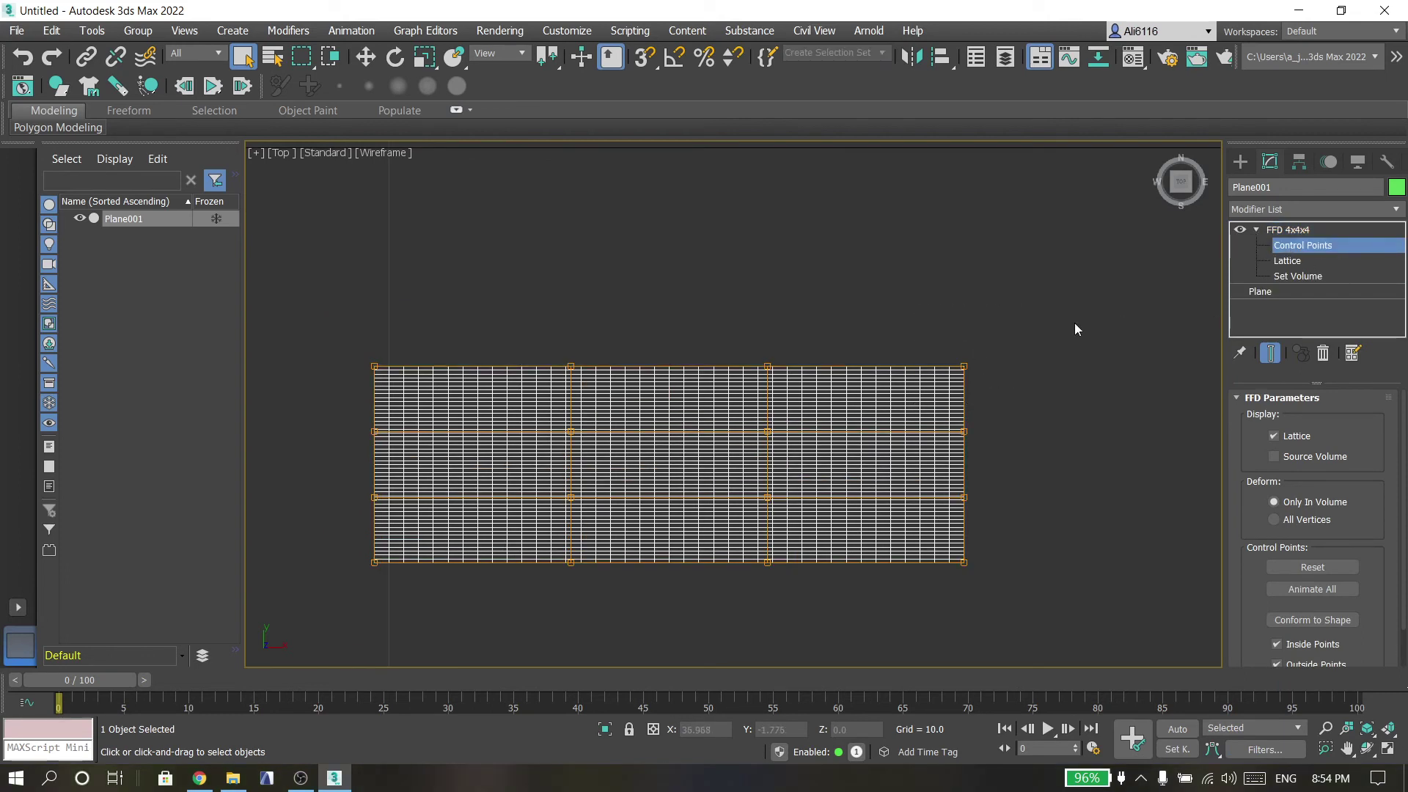
drag(1075, 327, 943, 396)
click(366, 61)
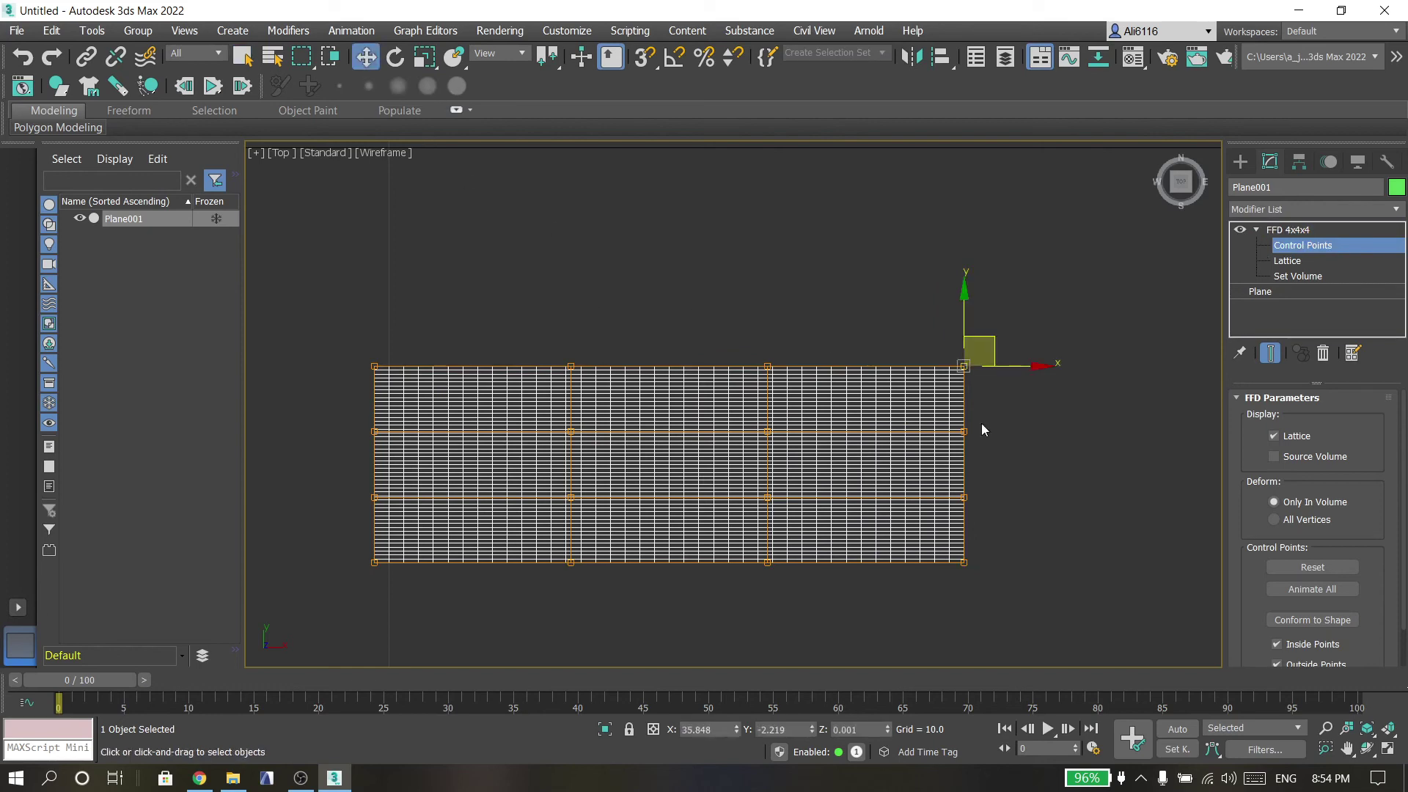
drag(965, 299, 966, 346)
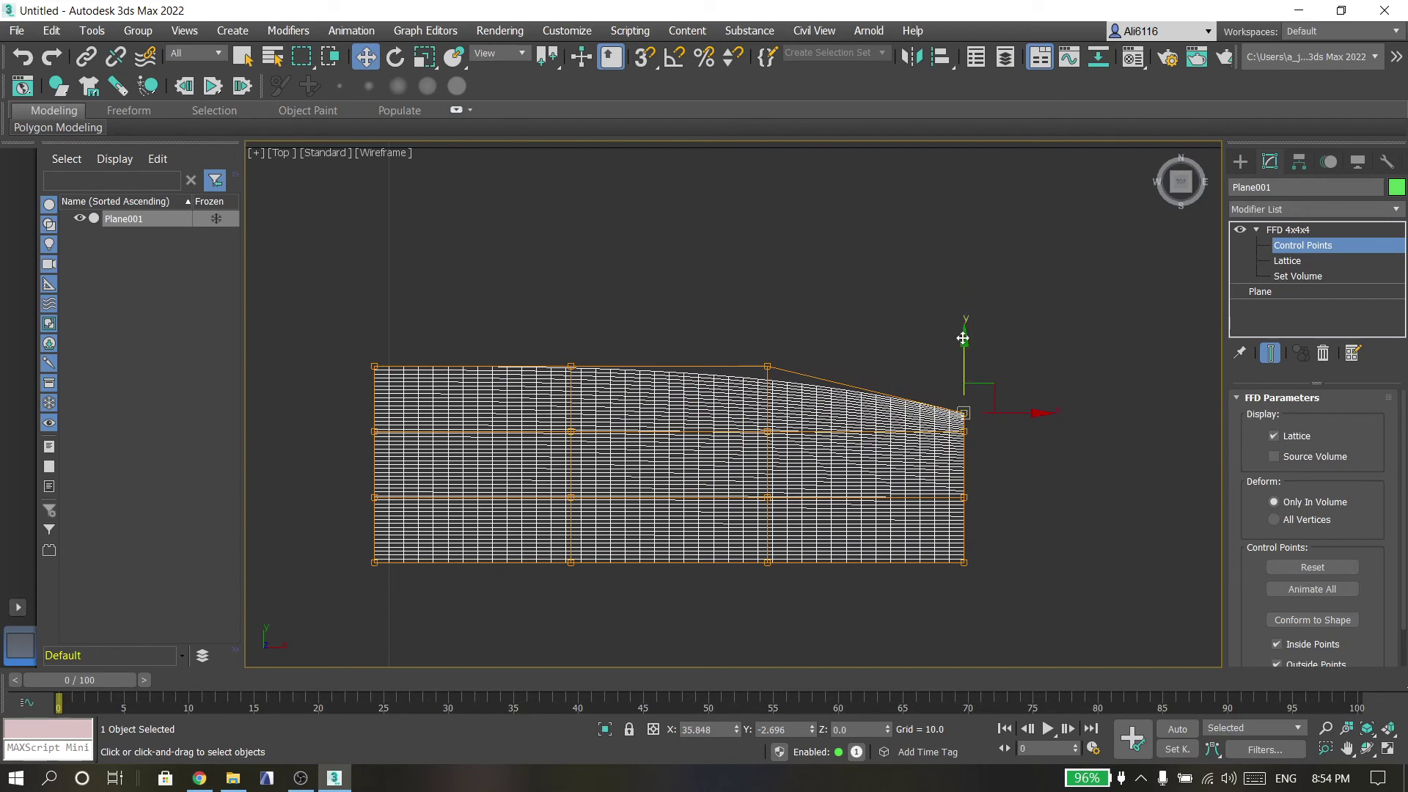
drag(966, 340, 965, 353)
drag(401, 610, 374, 445)
Move the upper three control points of the lattice's right edge down and the lower three of its left edge up.
click(1024, 427)
drag(969, 466, 966, 468)
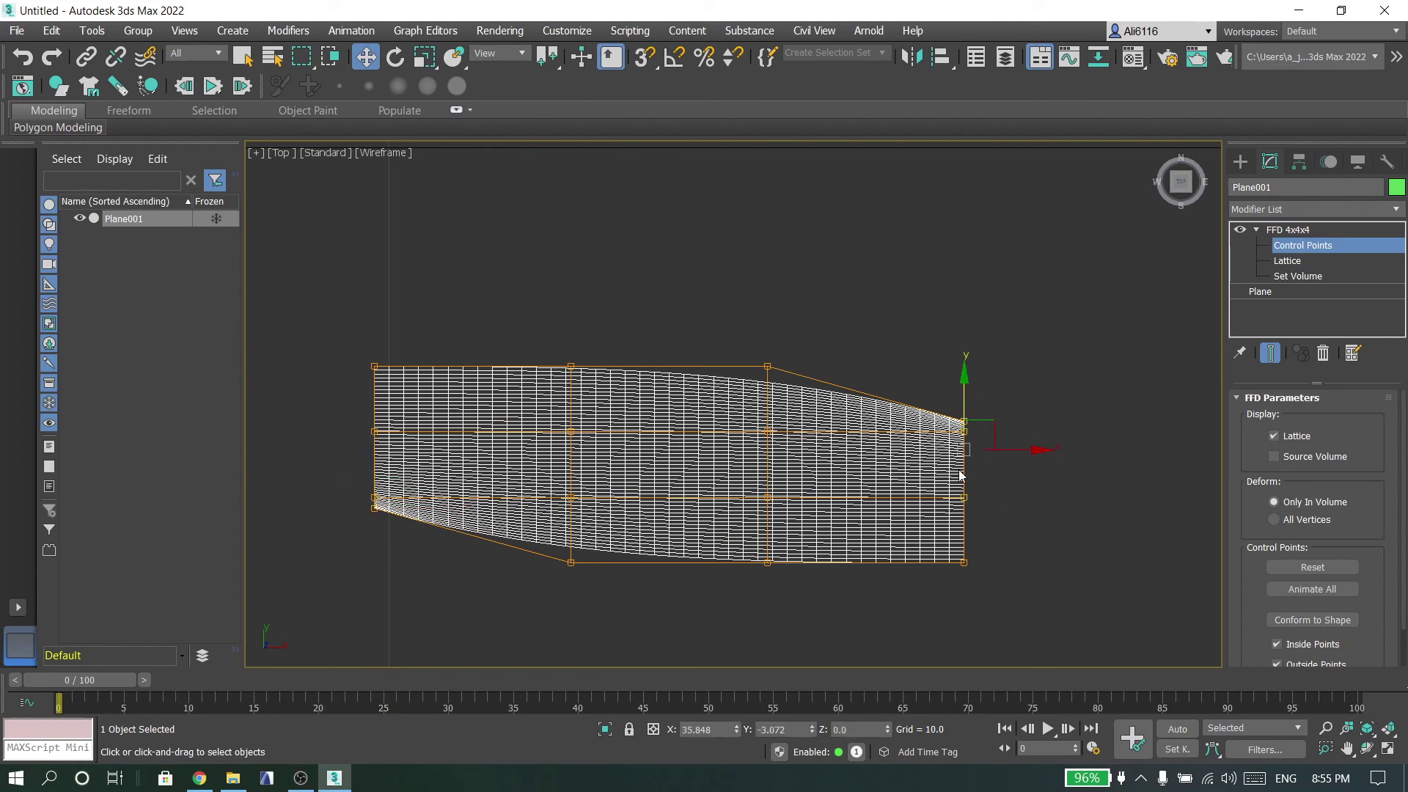
drag(965, 377, 958, 408)
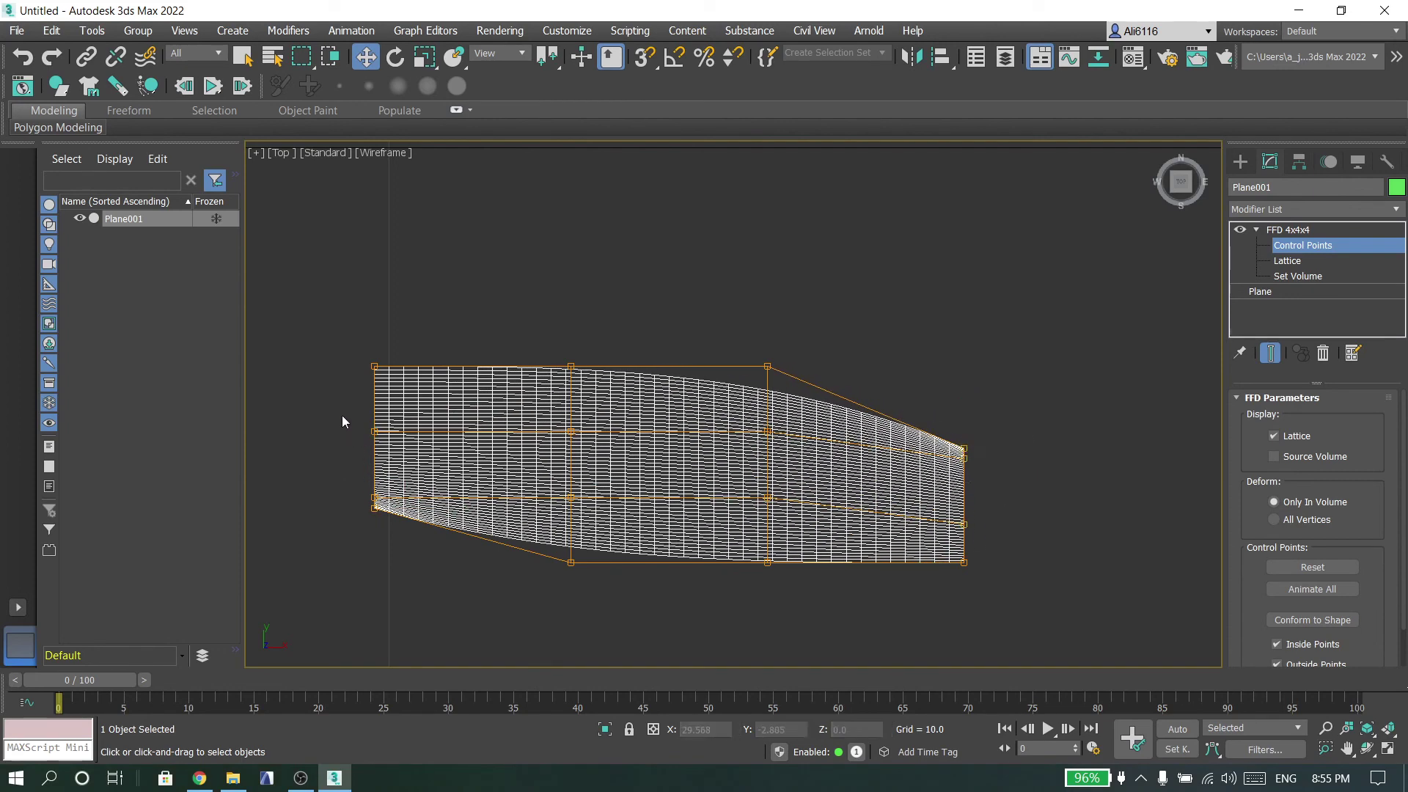
drag(341, 415, 387, 561)
drag(372, 405, 375, 357)
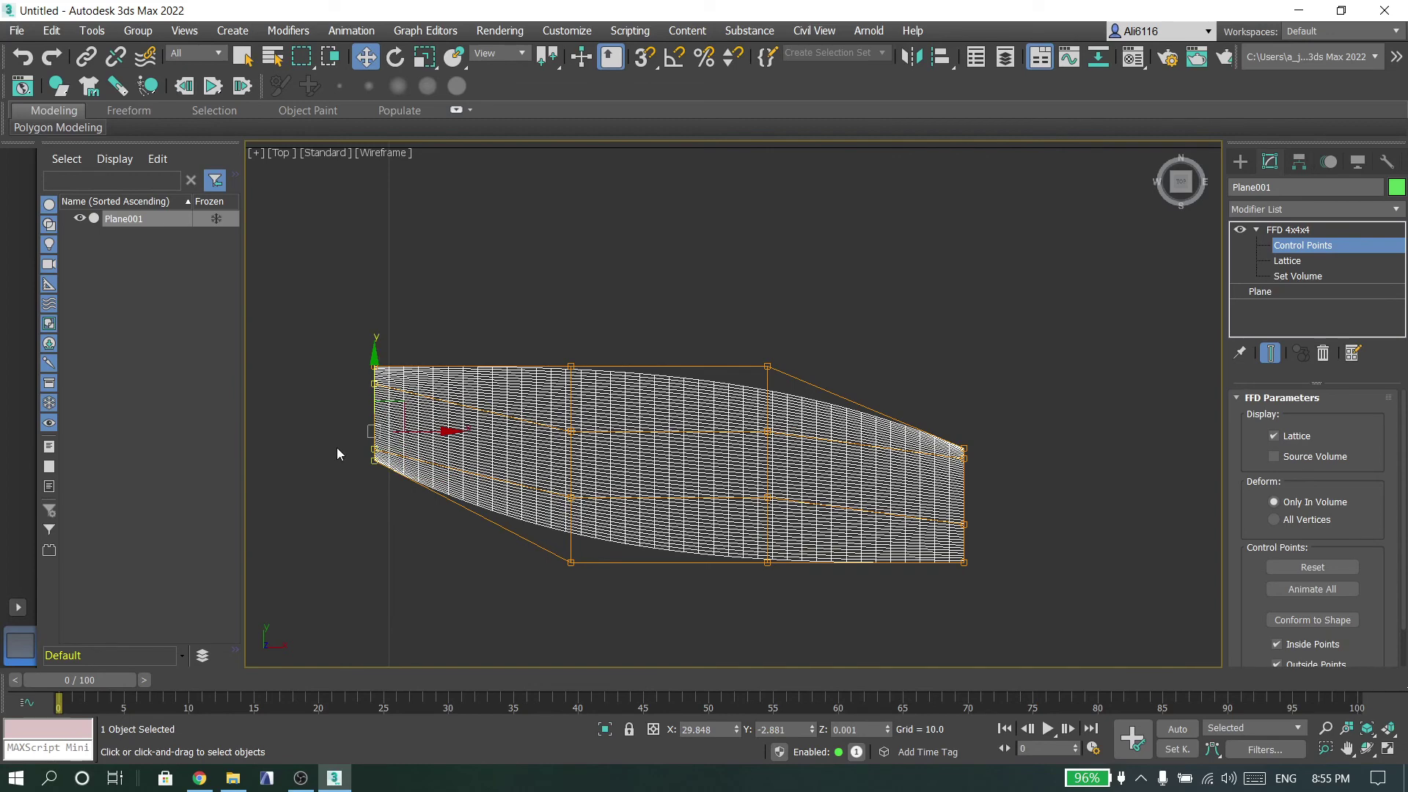
Add an FFD 3x3x3 modifier above the FFD 4x4x4 and enter its Control Points level.
key(q)
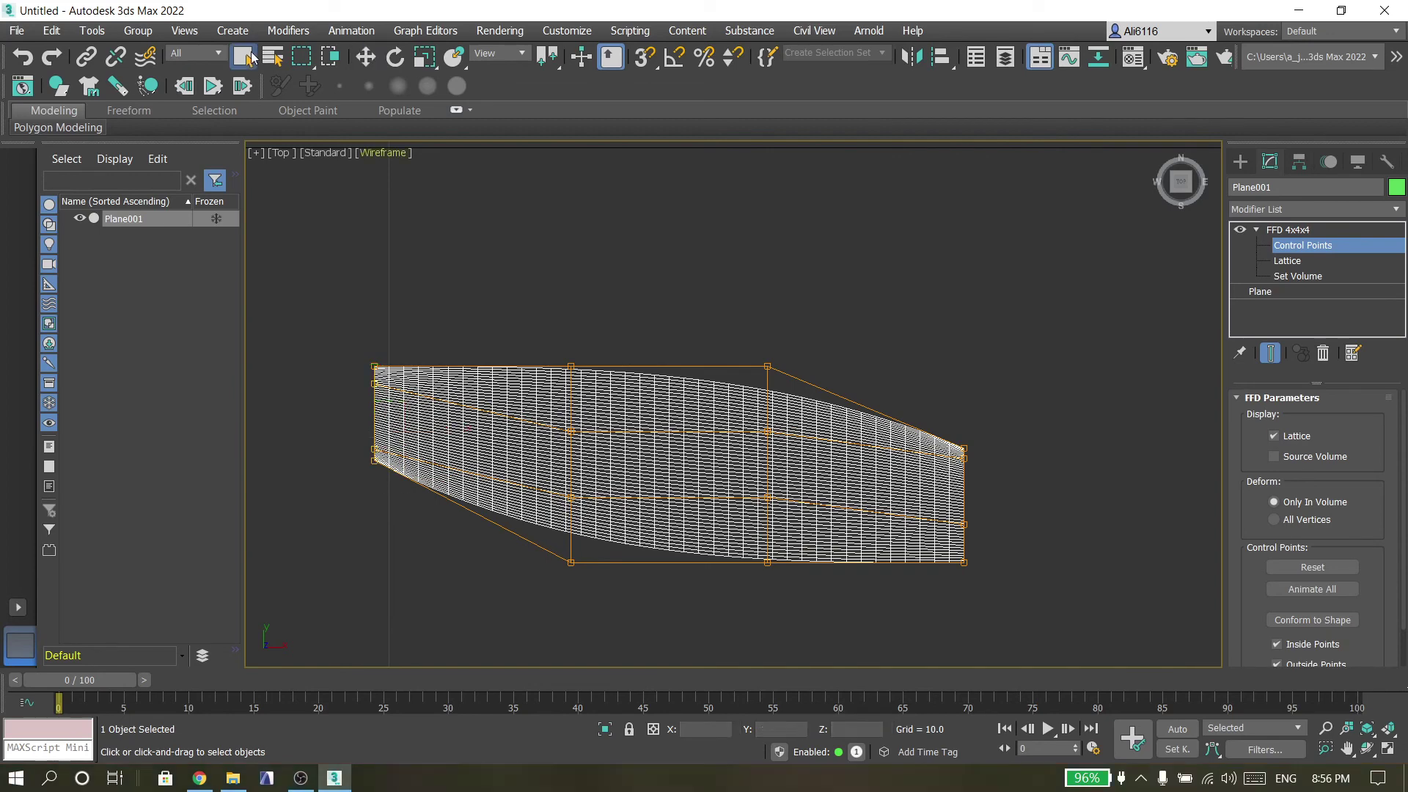
click(1396, 211)
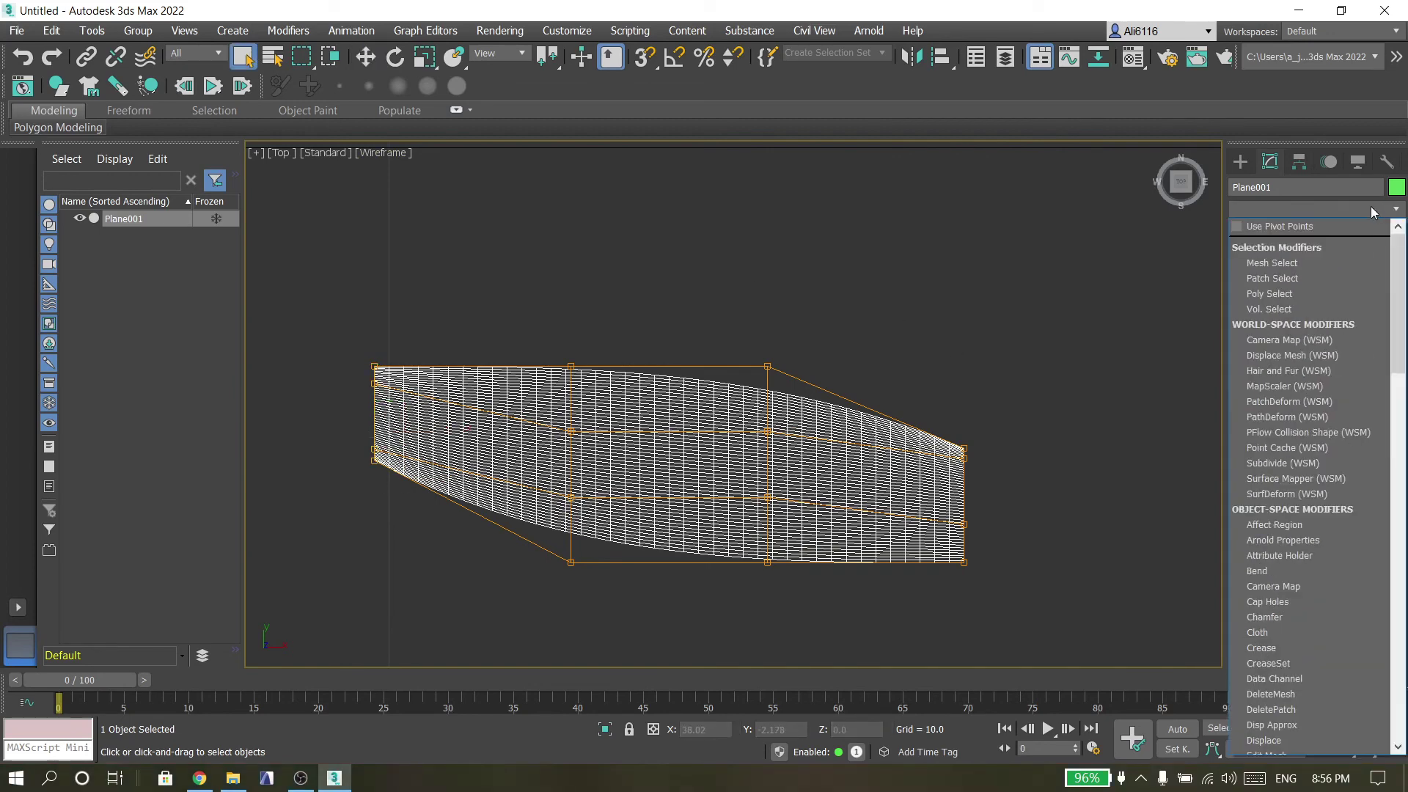
key(f)
key(f)
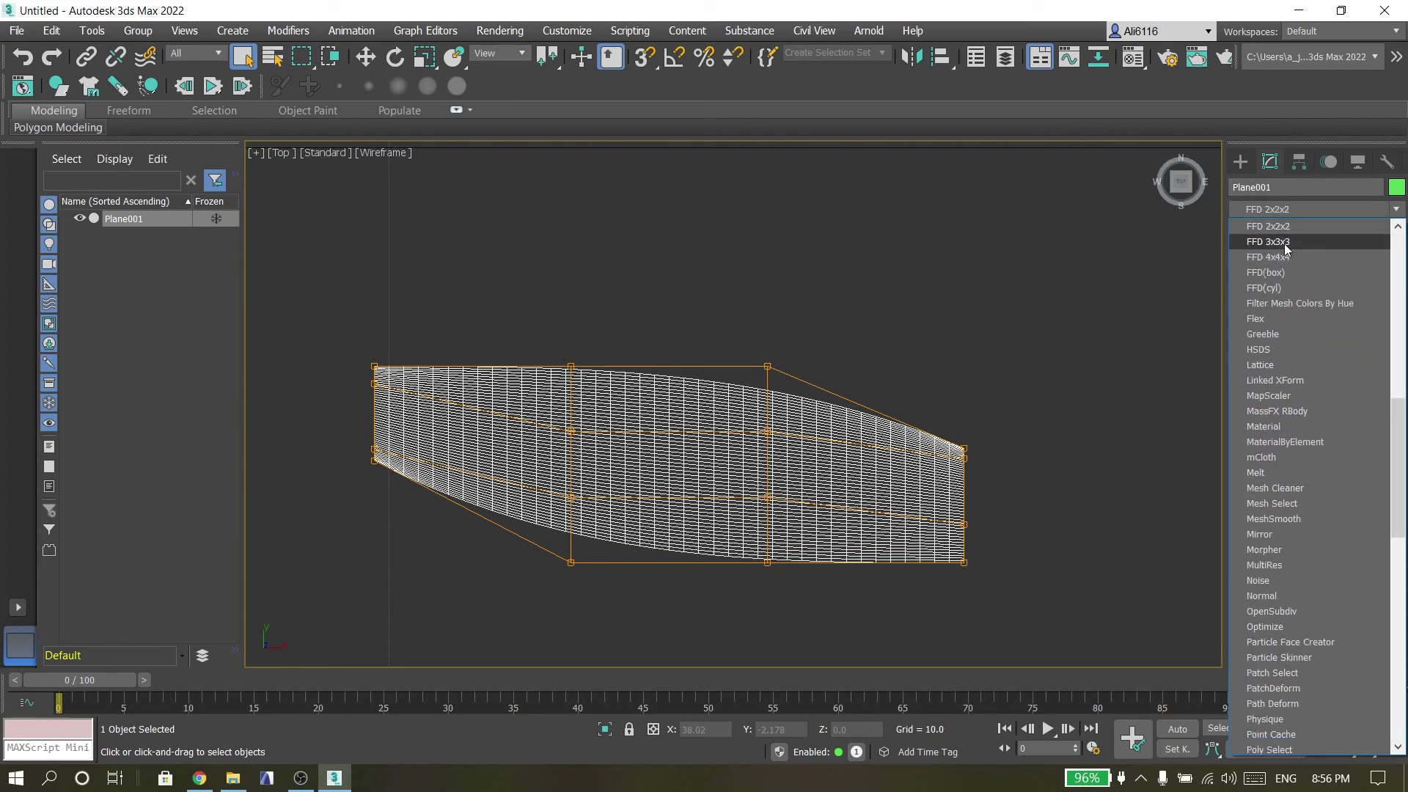
click(1284, 242)
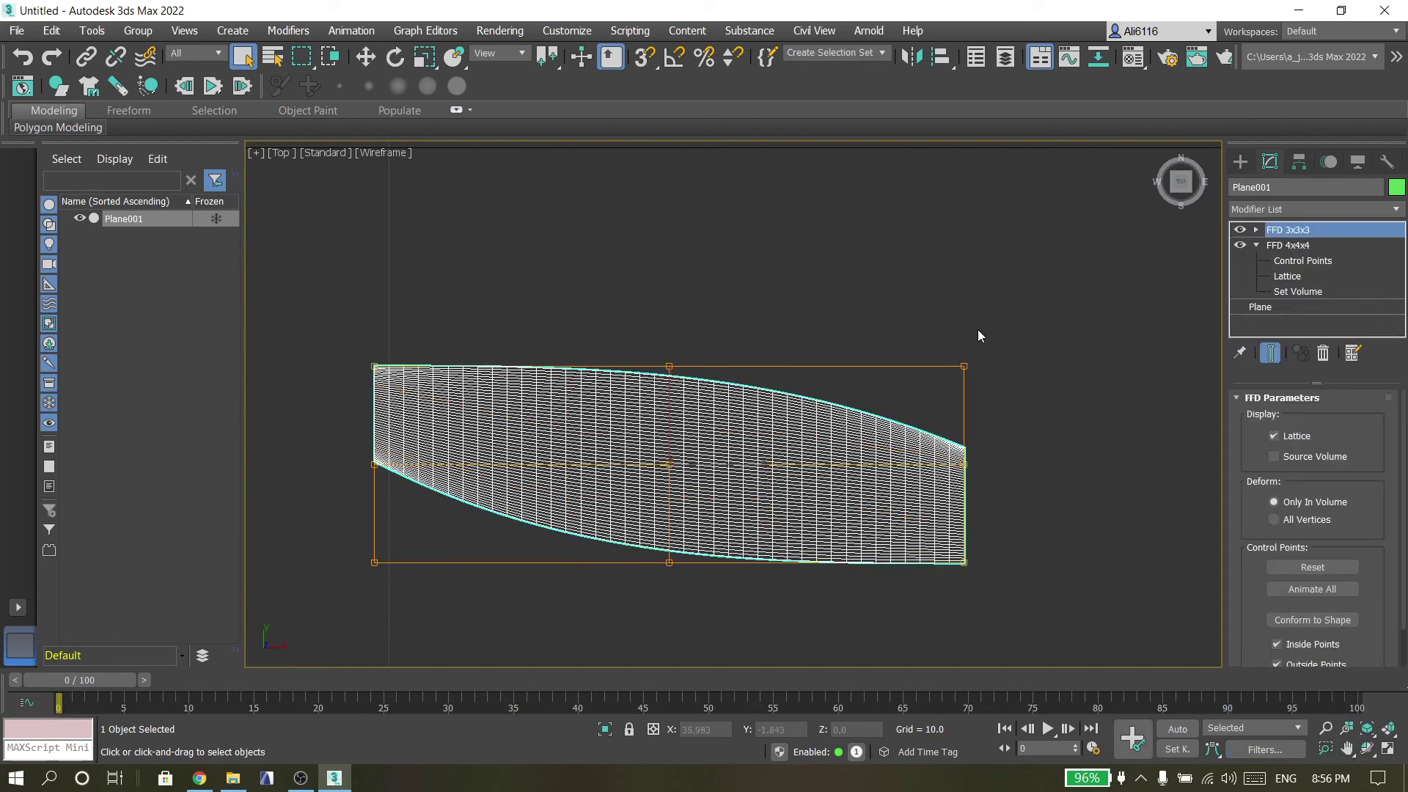
click(1257, 230)
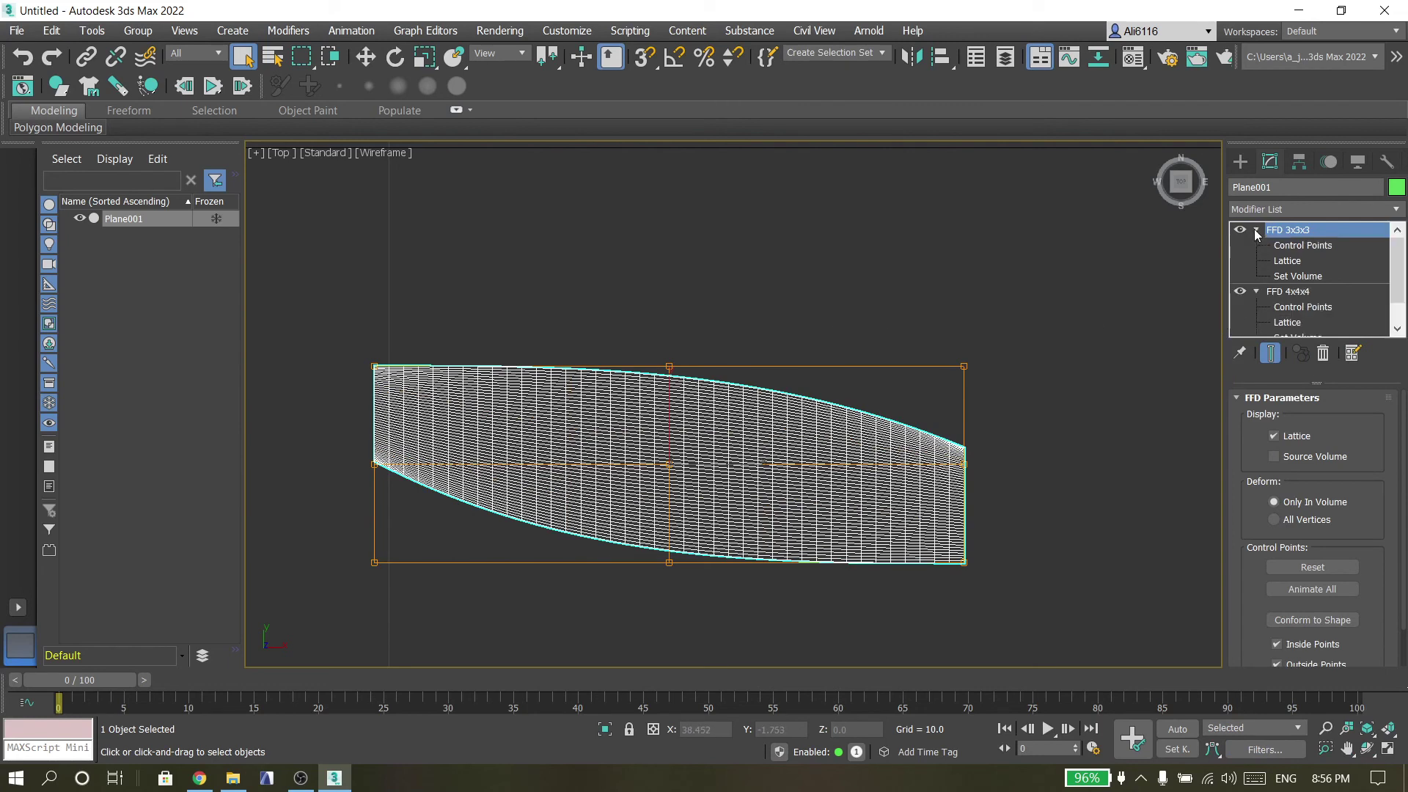
click(1302, 245)
Return to the four-viewport layout and bring the plane into view in the Perspective viewport.
drag(712, 424, 636, 481)
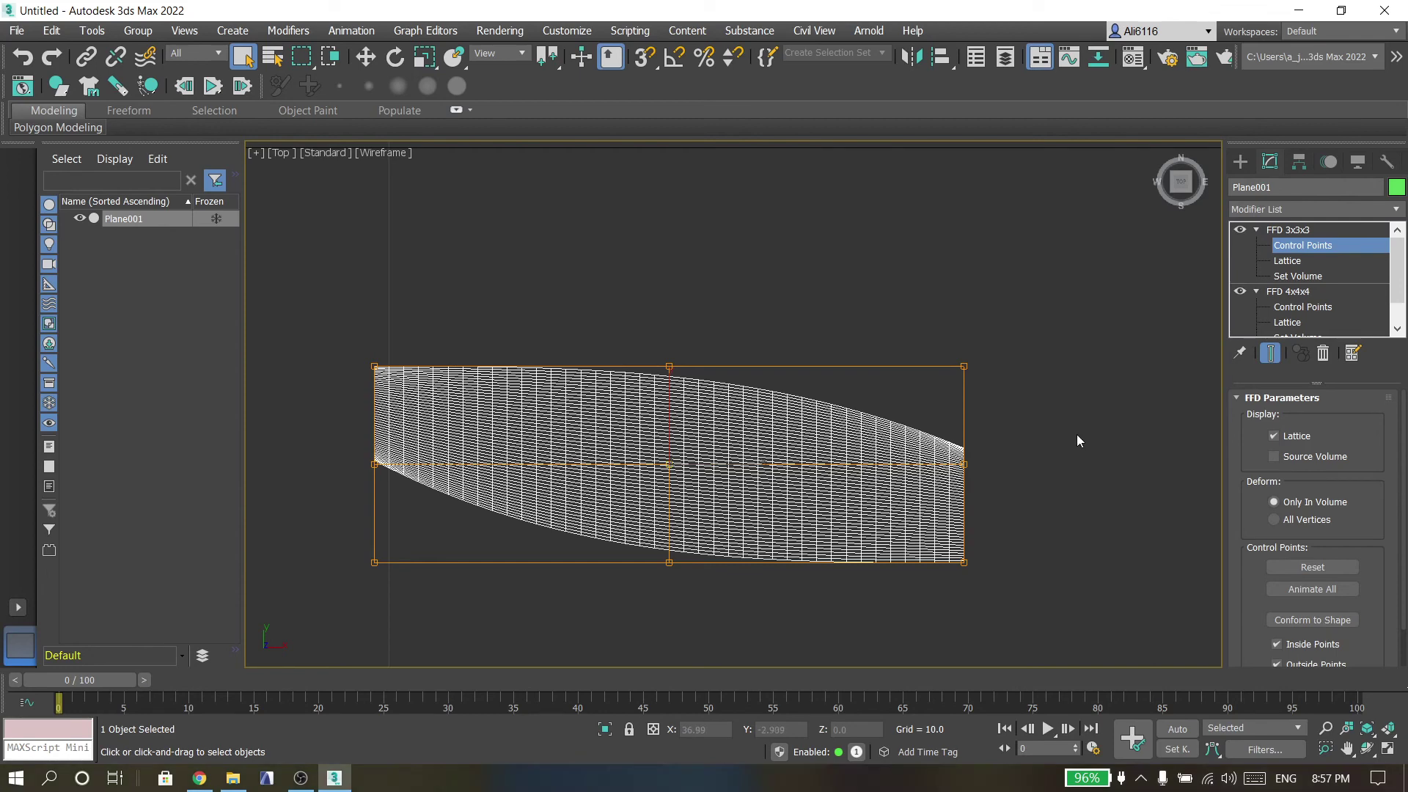
click(1386, 749)
click(1056, 525)
scroll(1012, 527, down, 6)
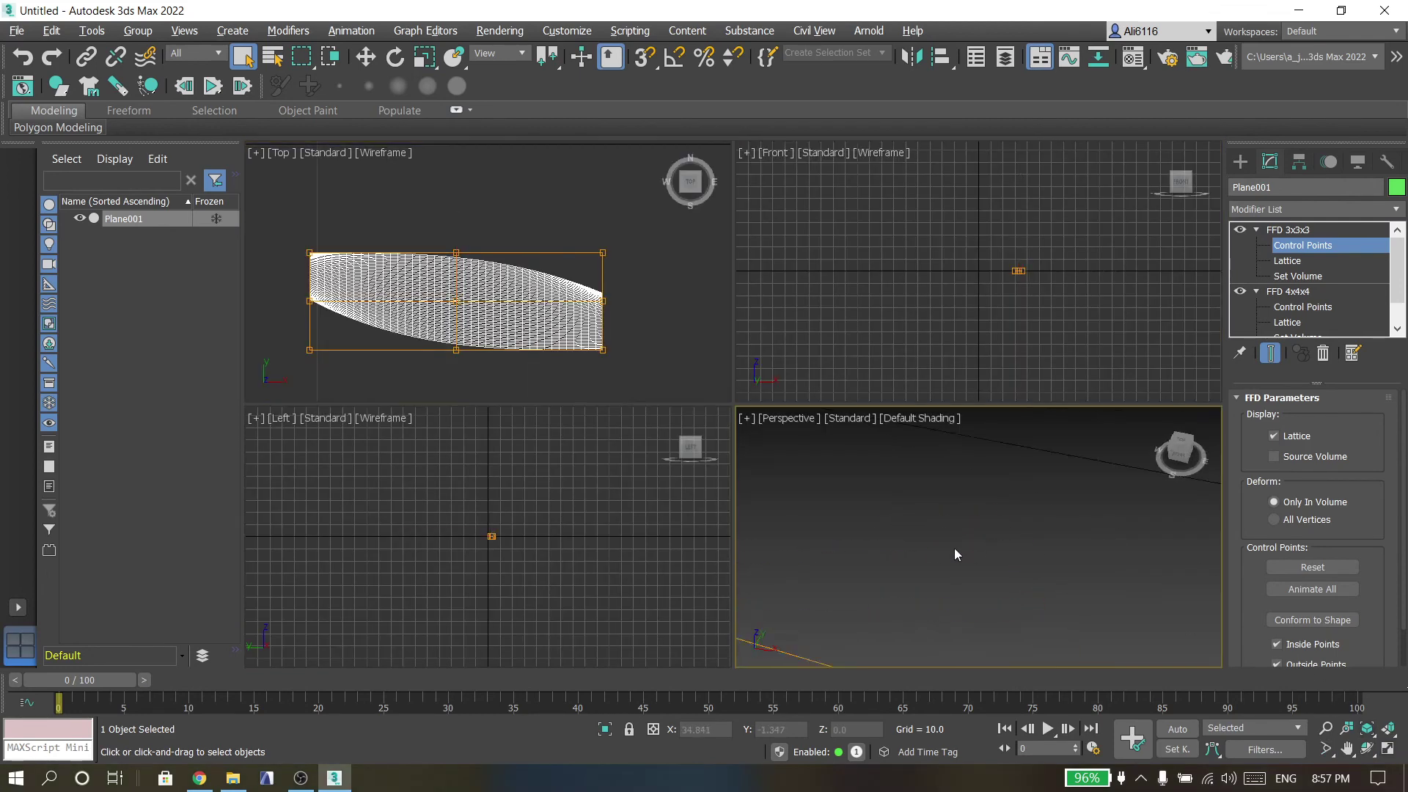
scroll(838, 587, up, 4)
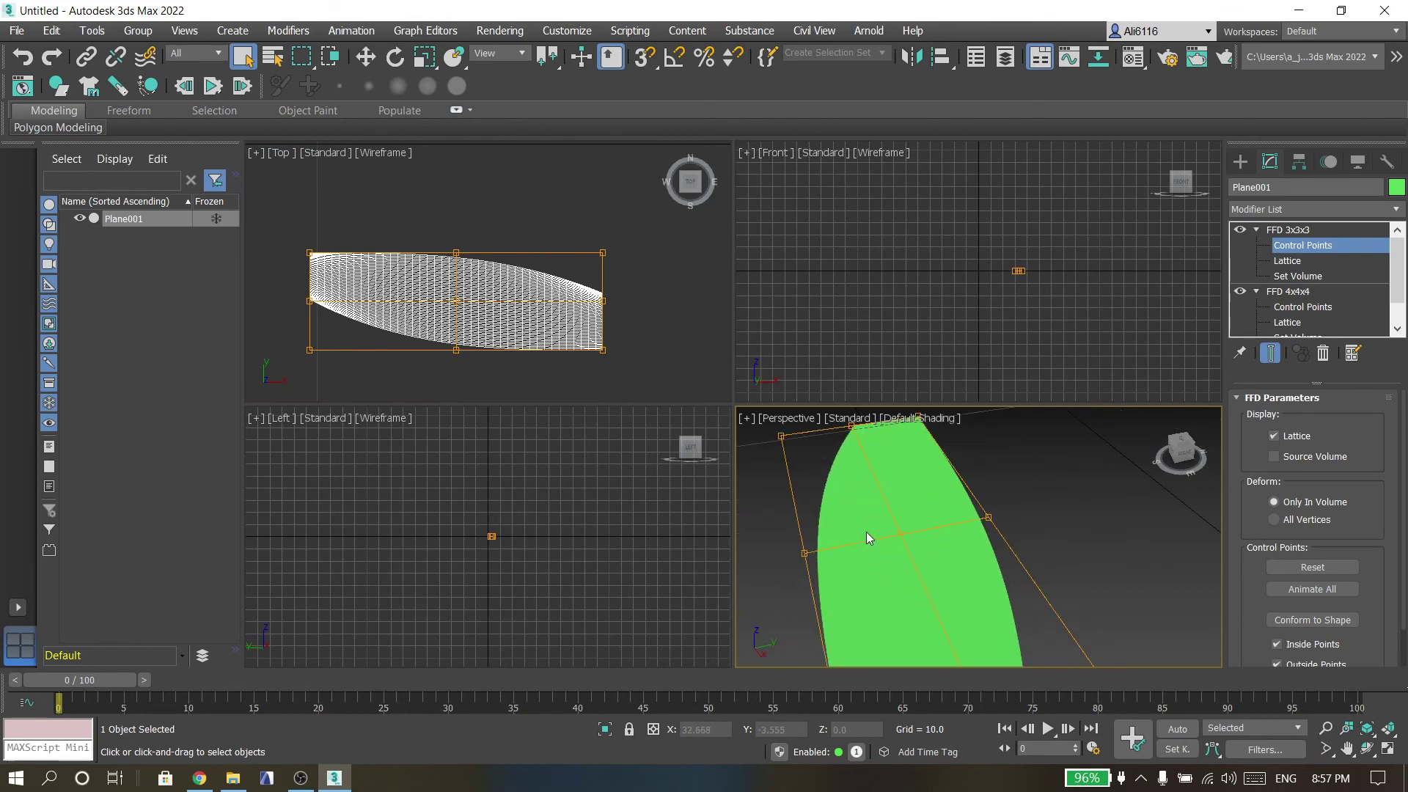
Show edged faces in Perspective and raise the FFD 3x3x3 lattice's middle control points along Z to about 0.288.
drag(924, 517, 883, 566)
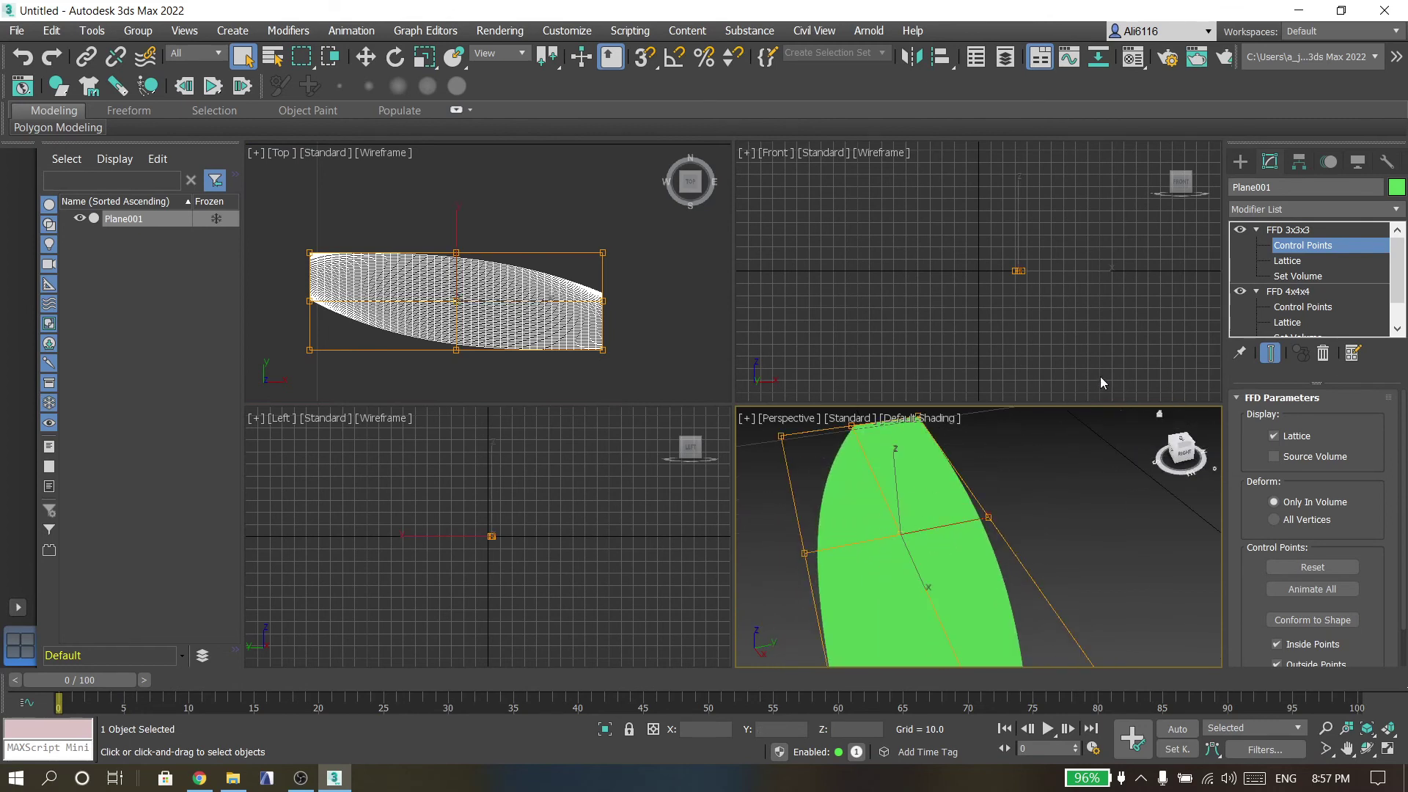
click(367, 63)
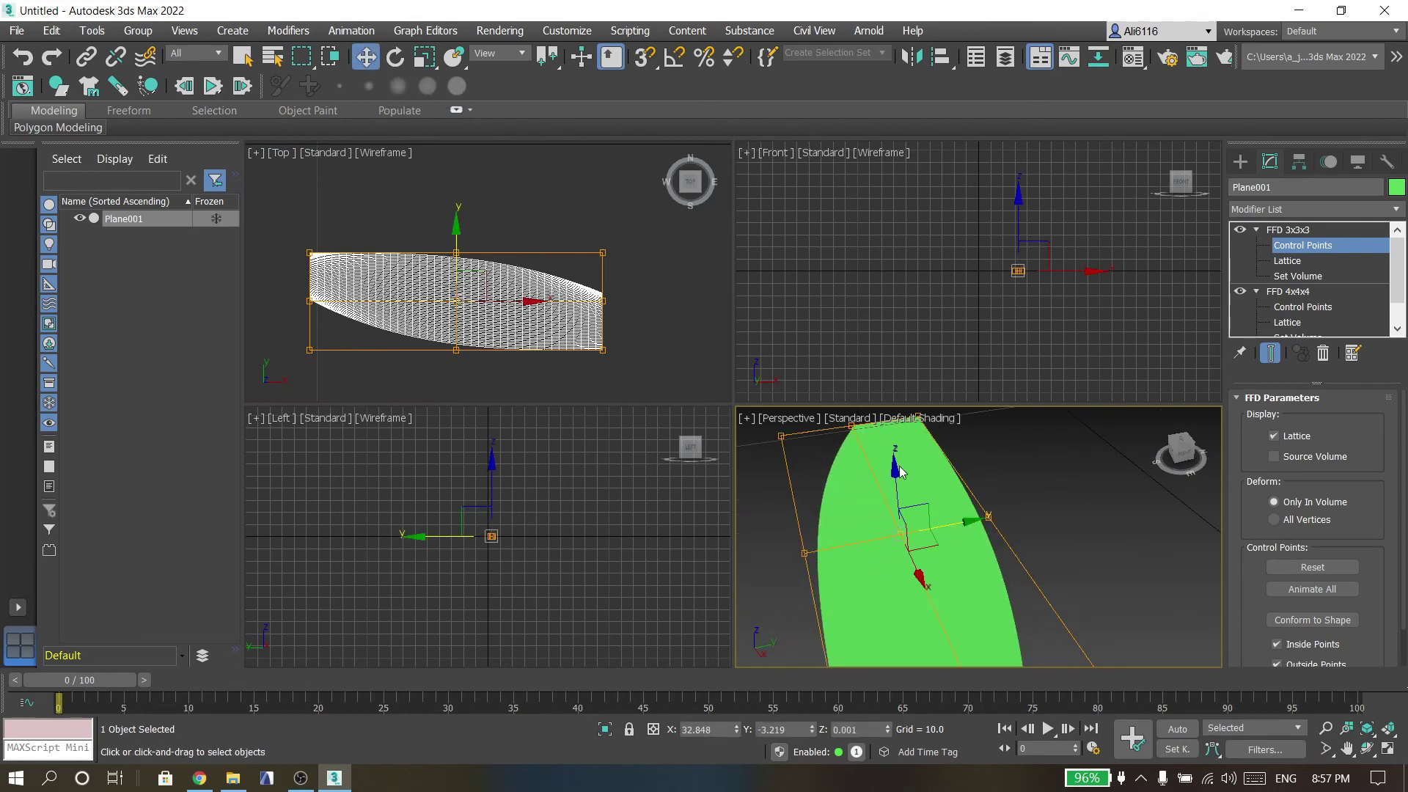
scroll(925, 569, up, 4)
scroll(914, 572, down, 4)
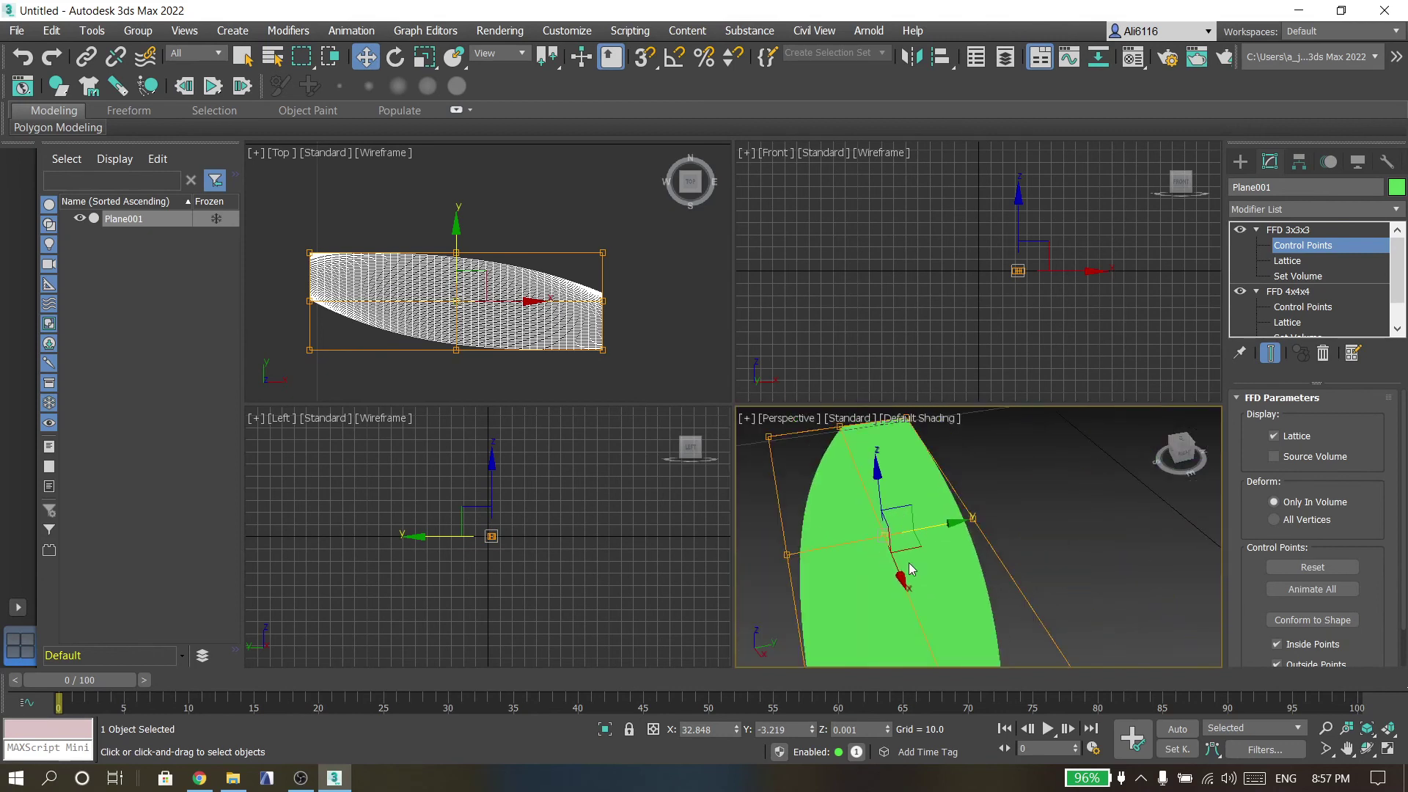
mouse_move(912, 569)
alt+middle_down()
mouse_move(927, 568)
mouse_move(933, 594)
mouse_move(939, 572)
alt+middle_up()
key(F4)
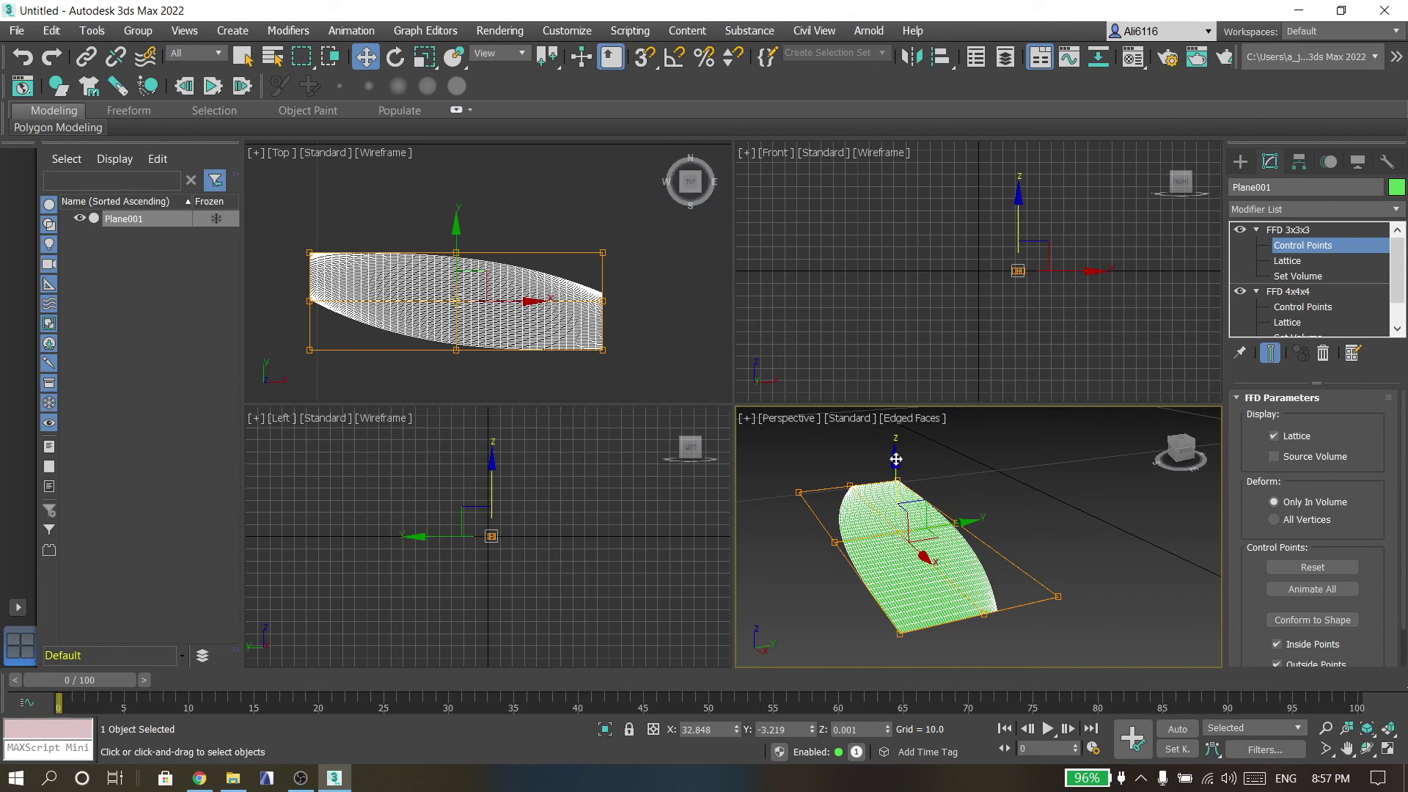
drag(896, 459, 896, 441)
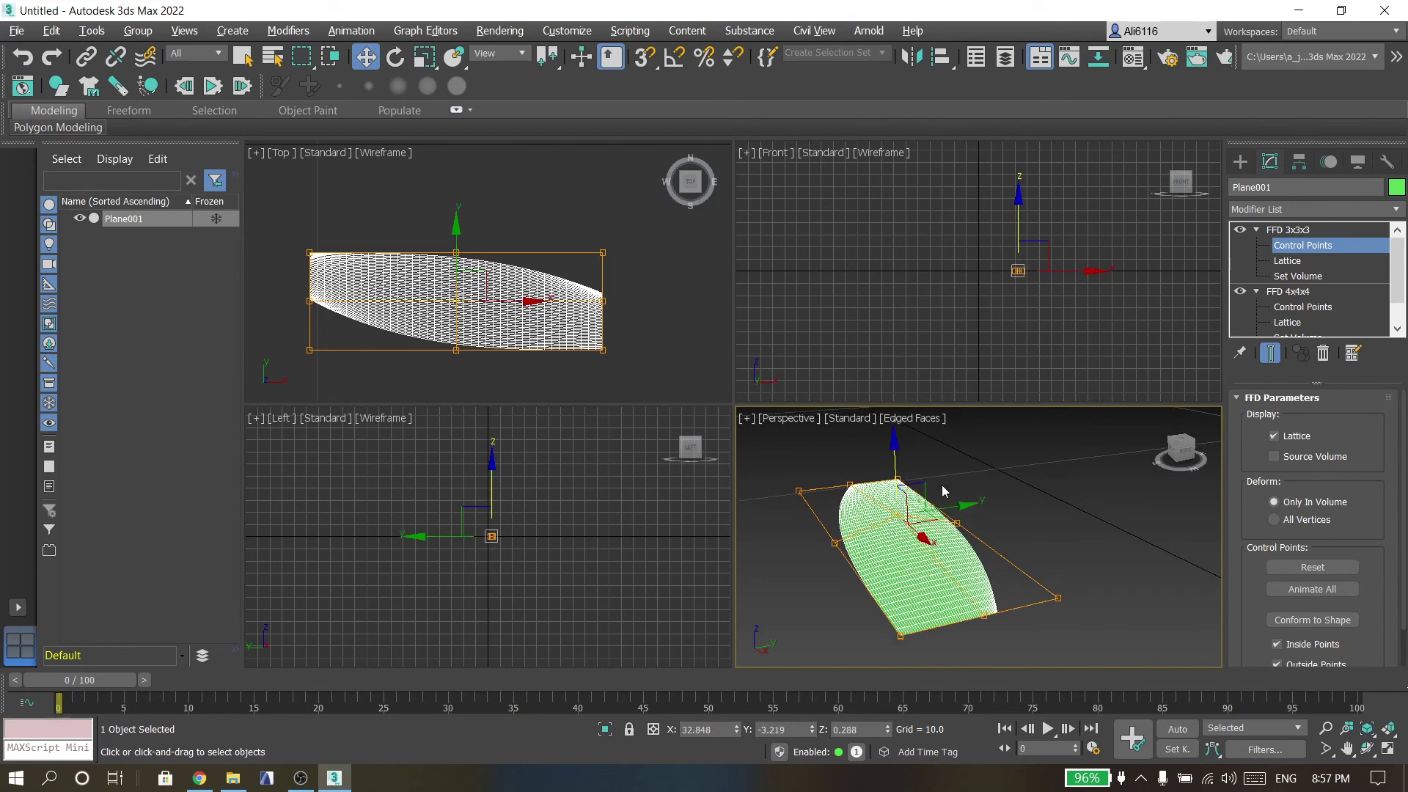
Maximize the Perspective viewport and raise the selected middle control points of the FFD 3x3x3 lattice along Z to about 3.212.
click(1388, 749)
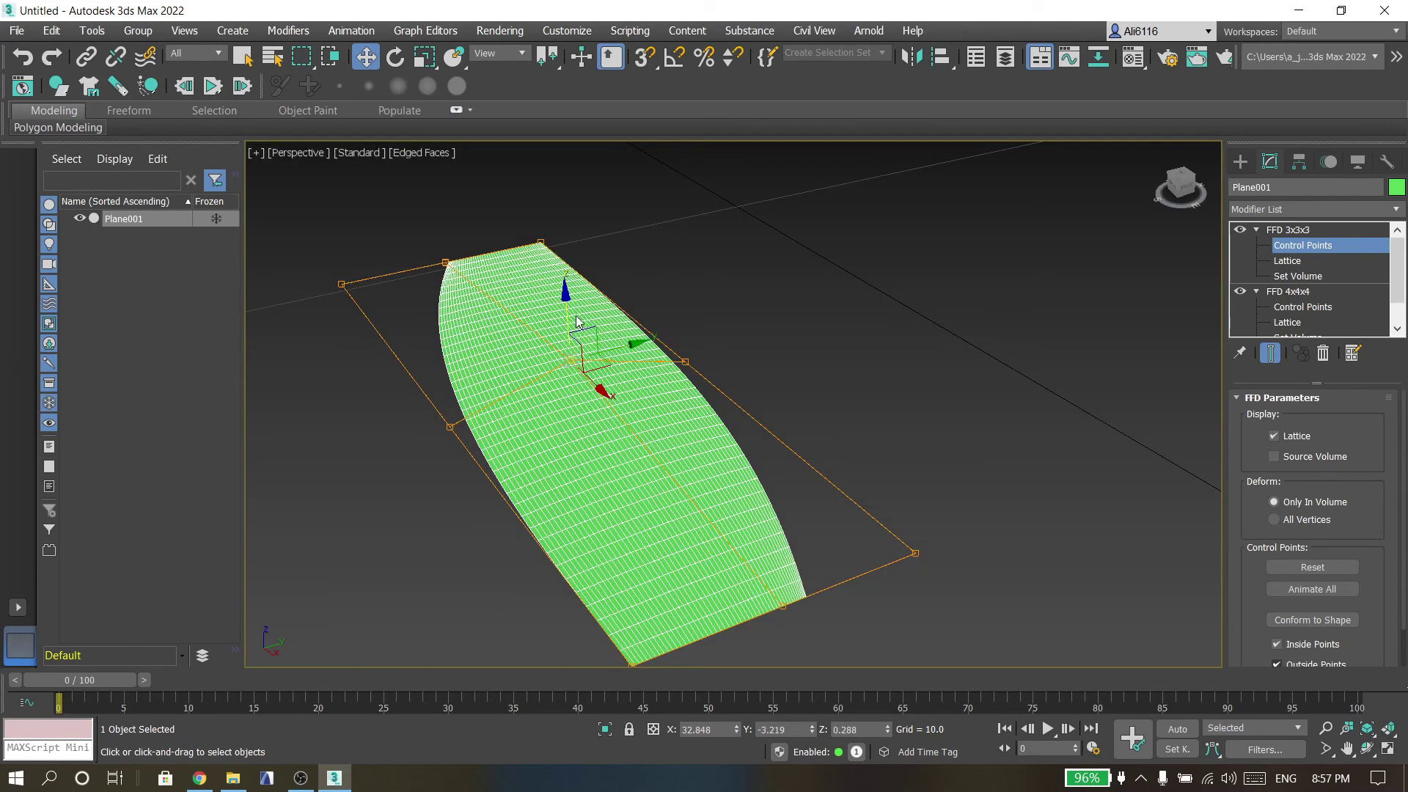
drag(566, 293, 569, 183)
alt+middle_drag(726, 371, 668, 322)
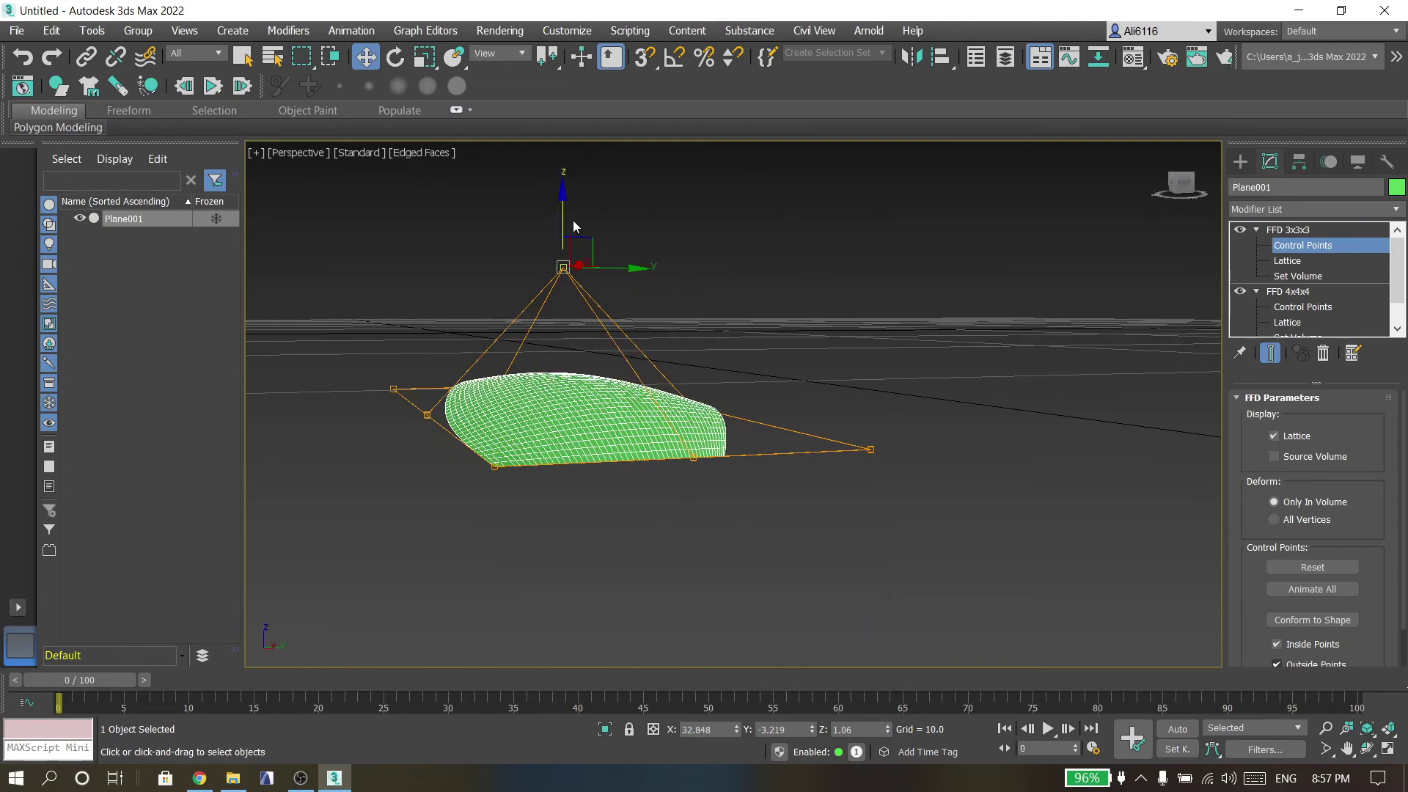
alt+middle_drag(574, 227, 632, 270)
scroll(646, 315, down, 5)
middle_drag(648, 318, 640, 374)
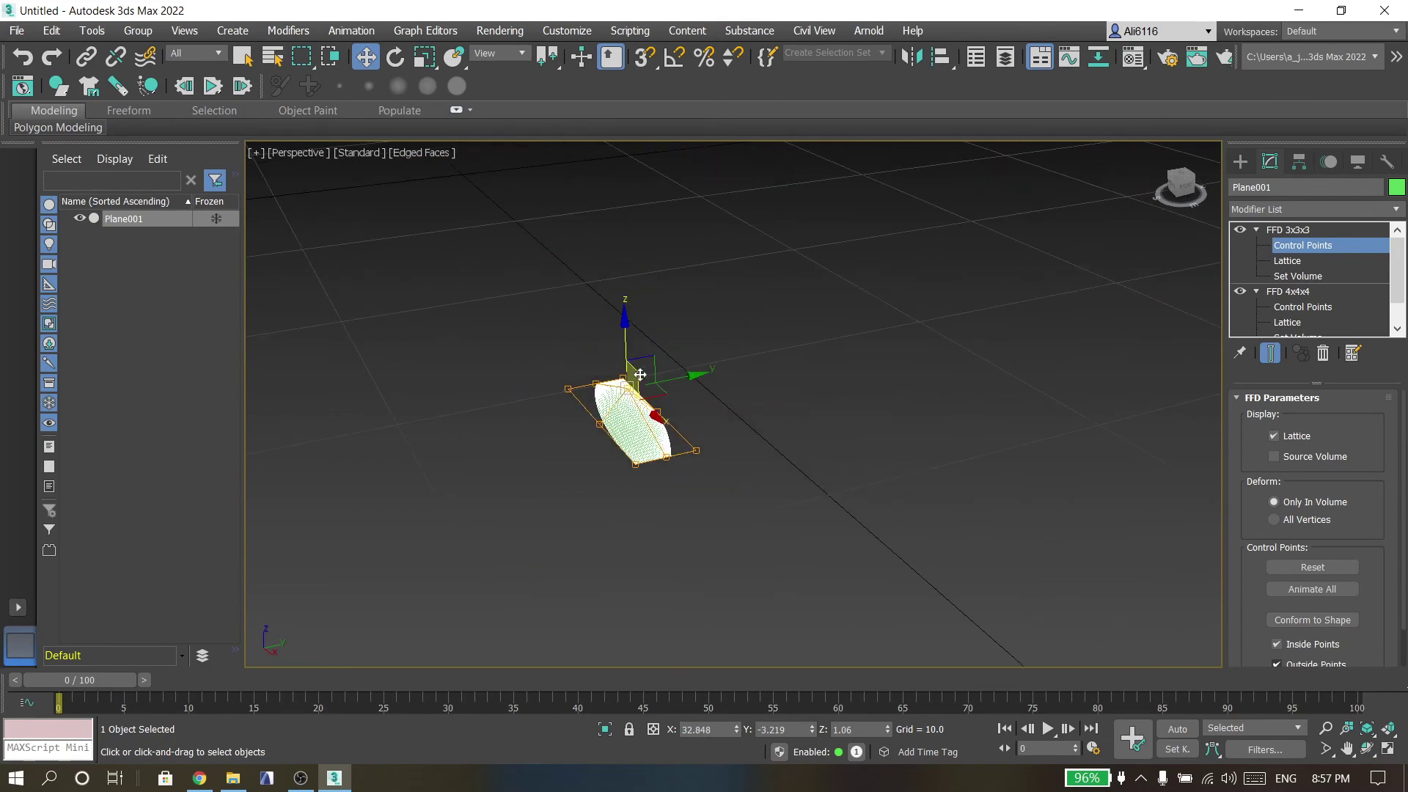
scroll(640, 374, up, 4)
drag(631, 388, 636, 276)
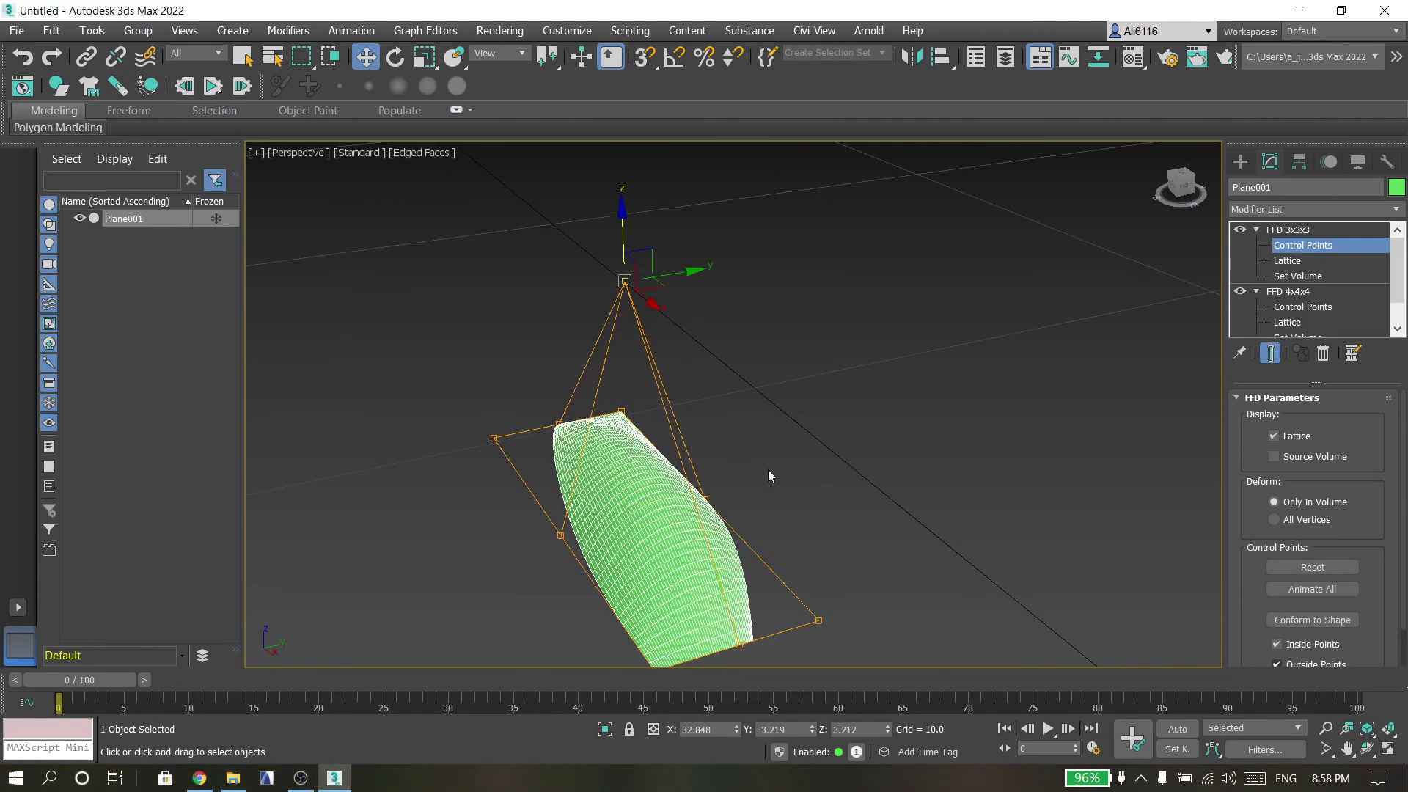
Lower the middle control points of both long lattice edges to Z about -1.472 and raise the +X, -Y corner point to about 0.291.
drag(756, 458, 540, 557)
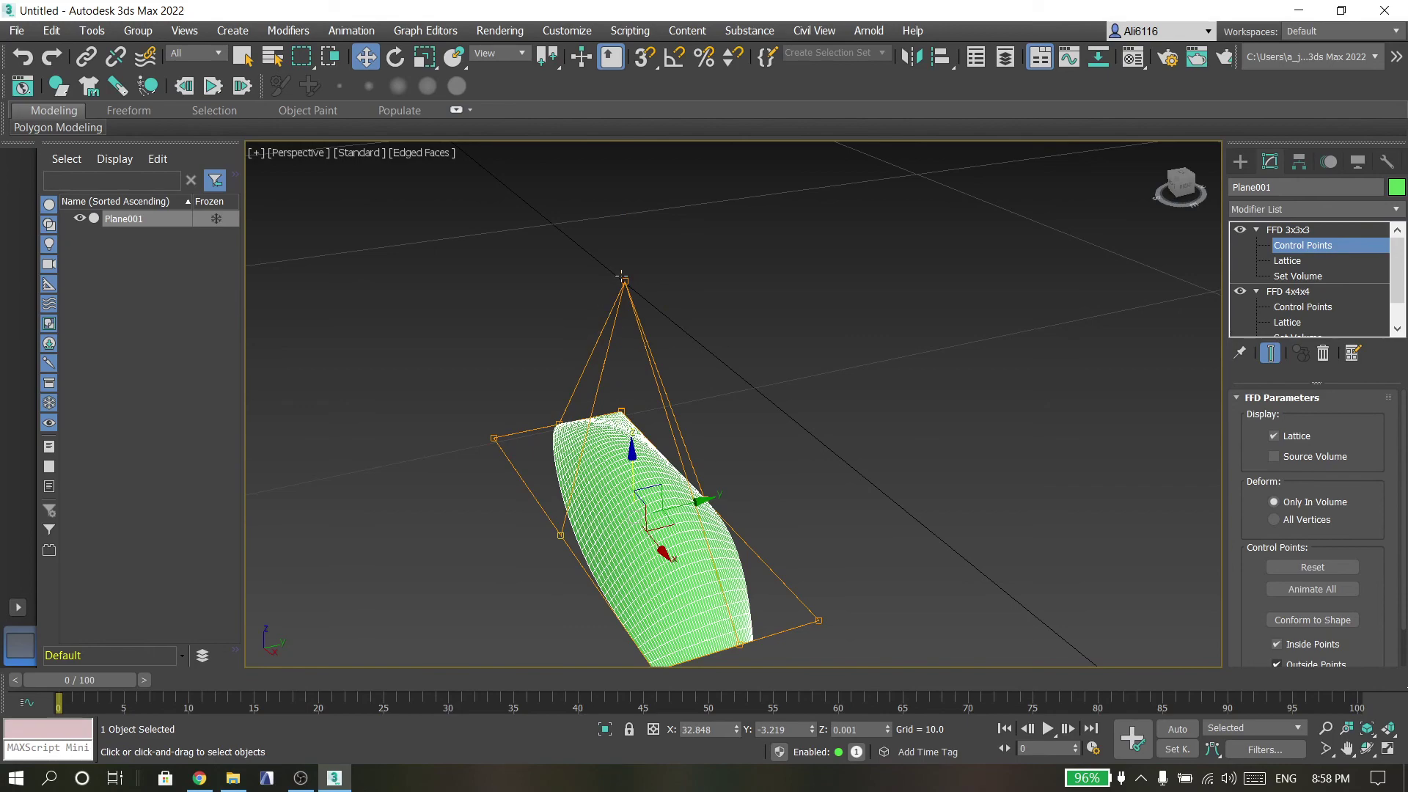
drag(633, 451, 635, 550)
alt+middle_drag(575, 582, 682, 512)
click(766, 467)
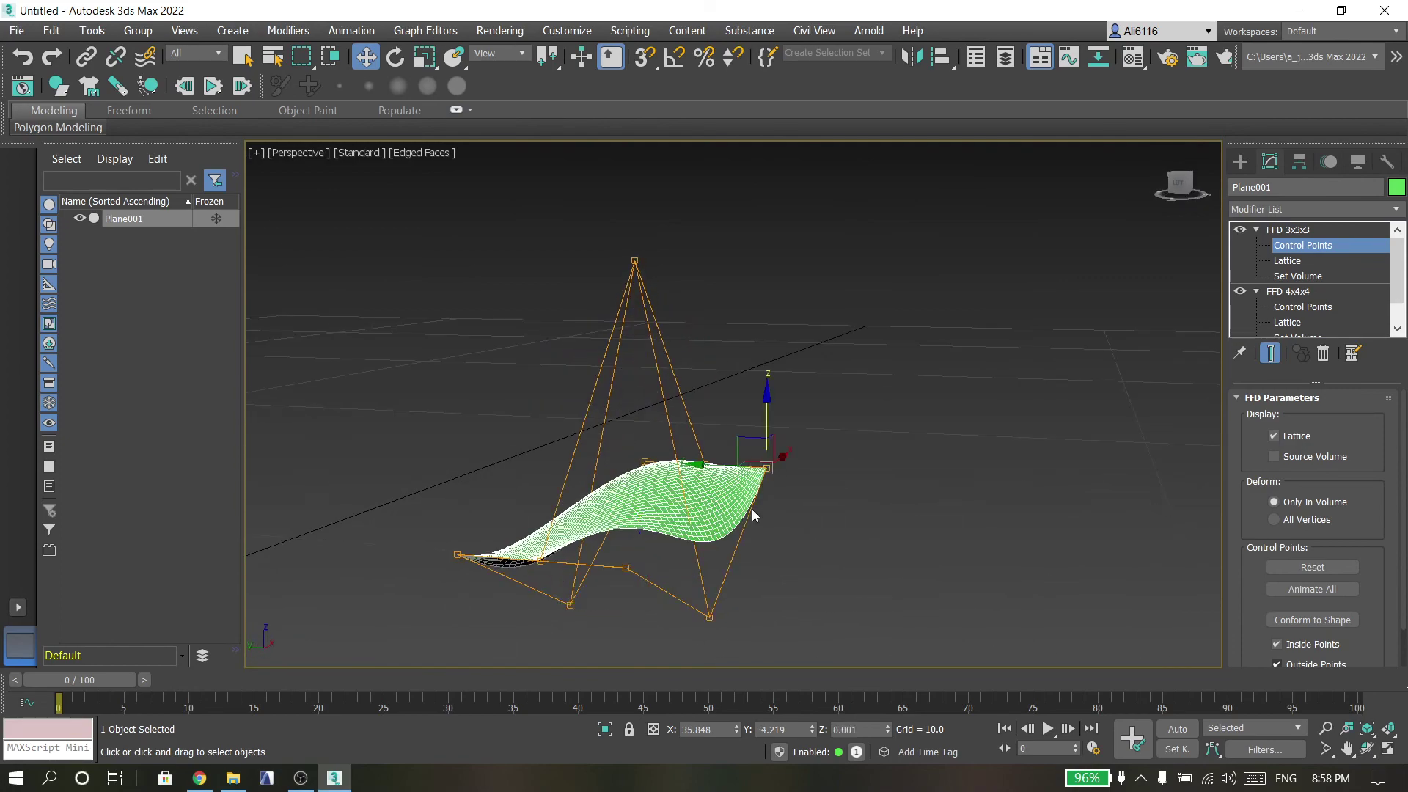
drag(767, 392, 767, 377)
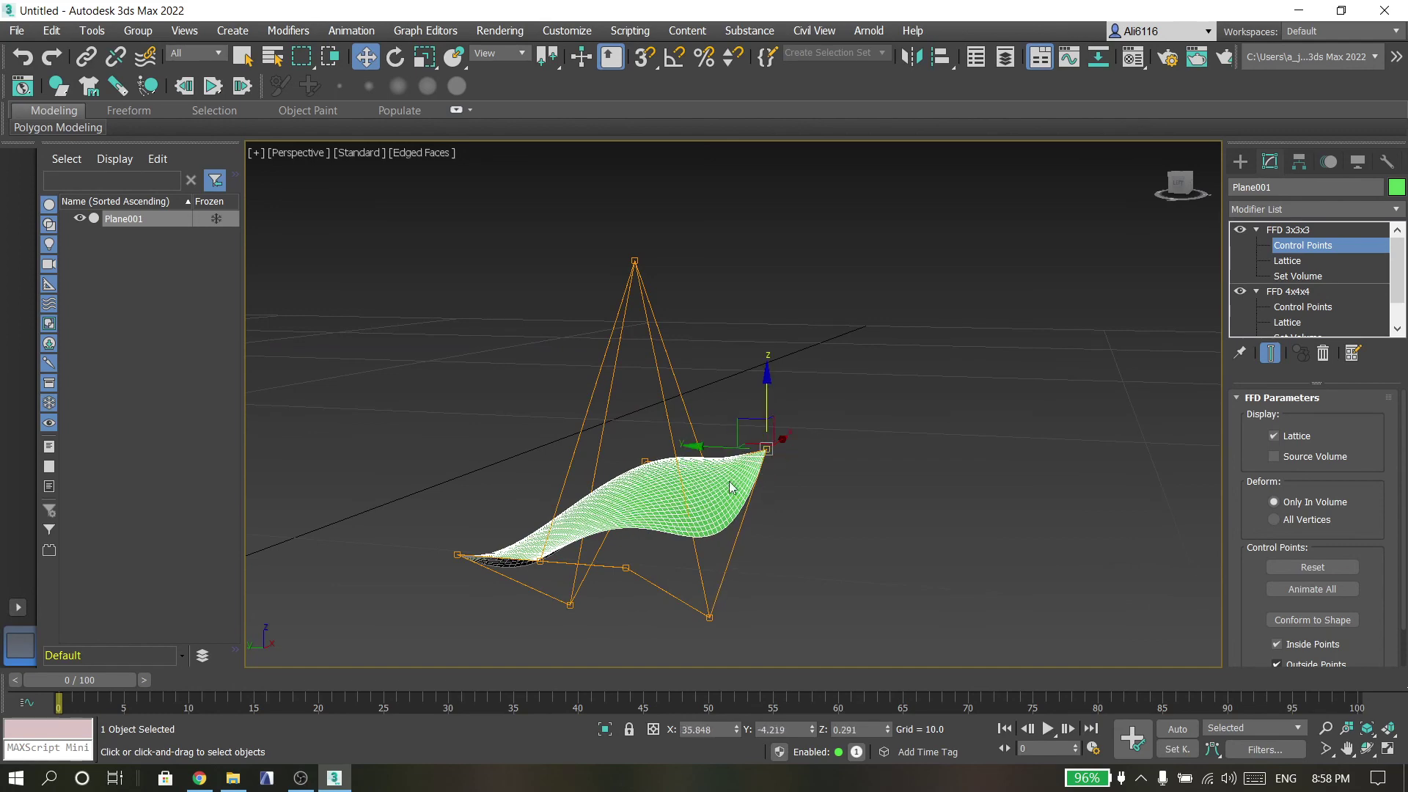
Raise the middle control point of the lattice's +Y long edge along Z and deselect it.
mouse_move(710, 564)
middle_down()
mouse_move(754, 552)
mouse_move(706, 543)
mouse_move(729, 552)
mouse_move(704, 578)
mouse_move(713, 568)
middle_up()
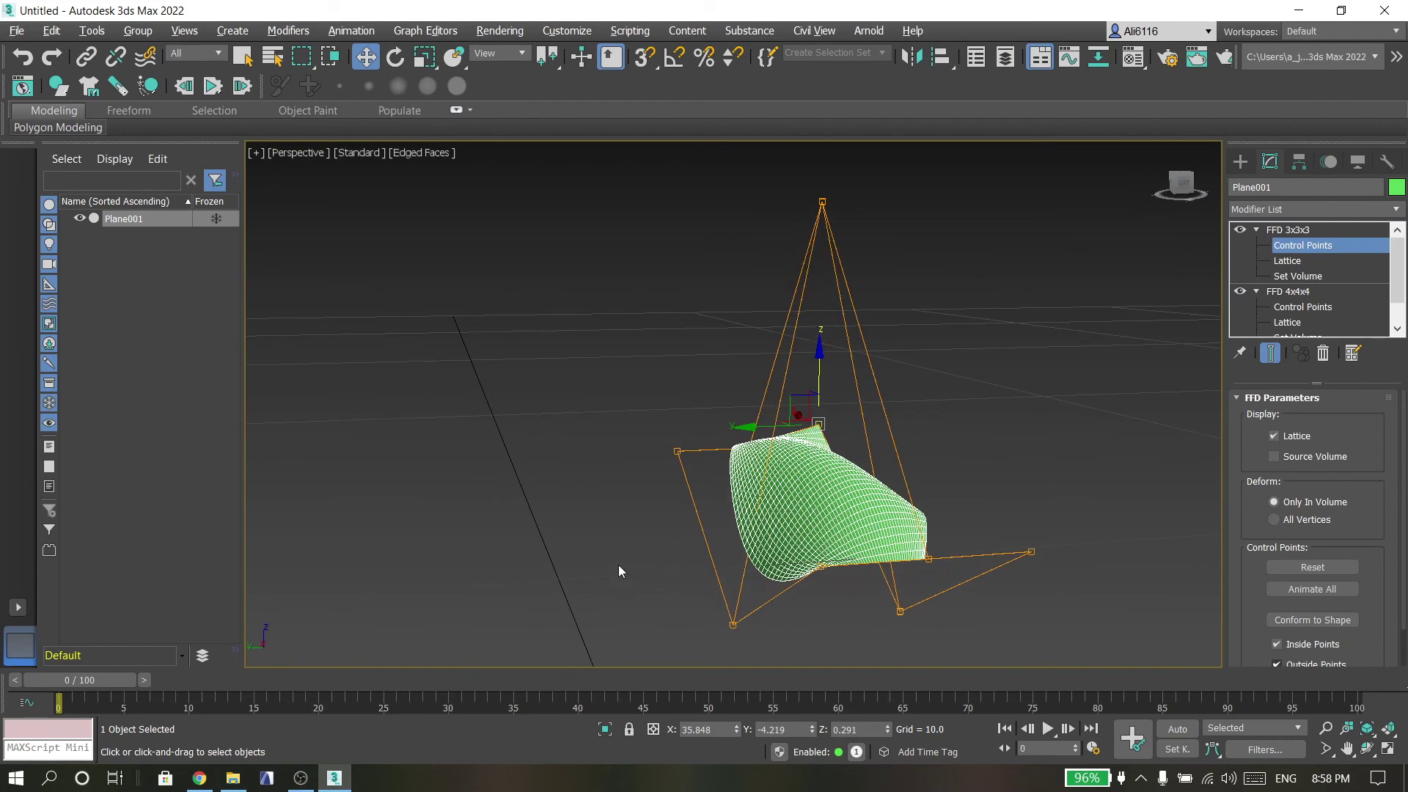
alt+middle_drag(620, 571, 655, 577)
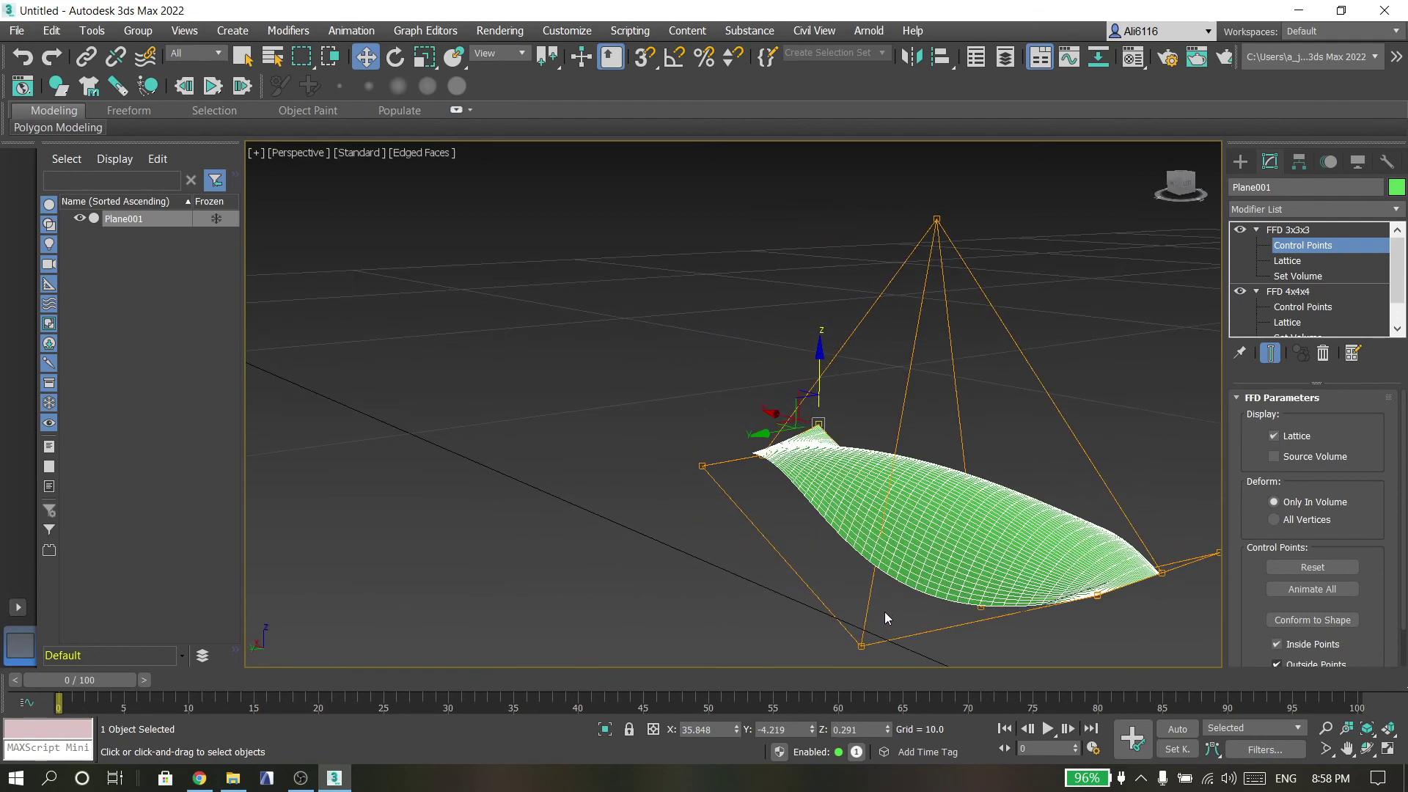
drag(885, 612, 850, 661)
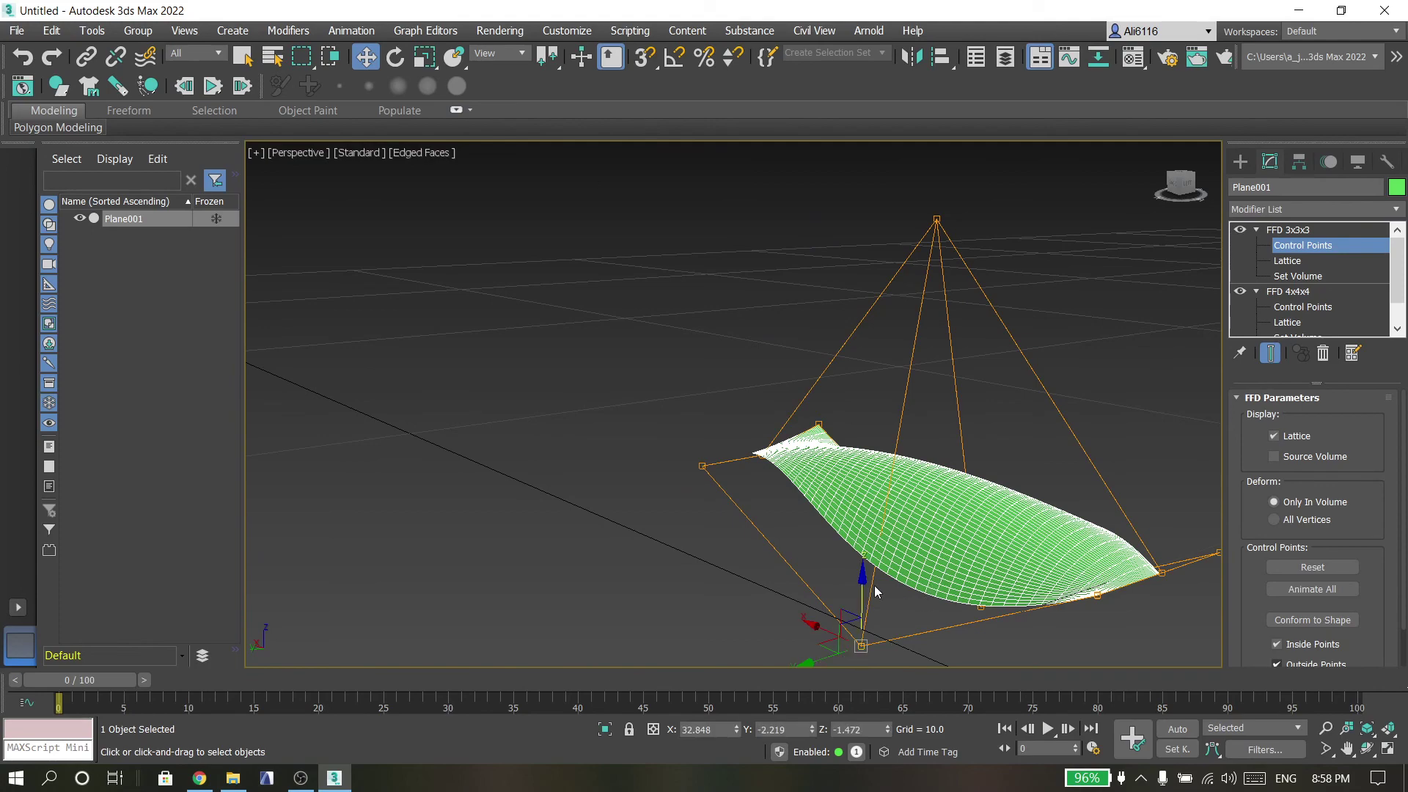
drag(864, 578, 851, 504)
alt+middle_drag(850, 503, 570, 522)
click(685, 426)
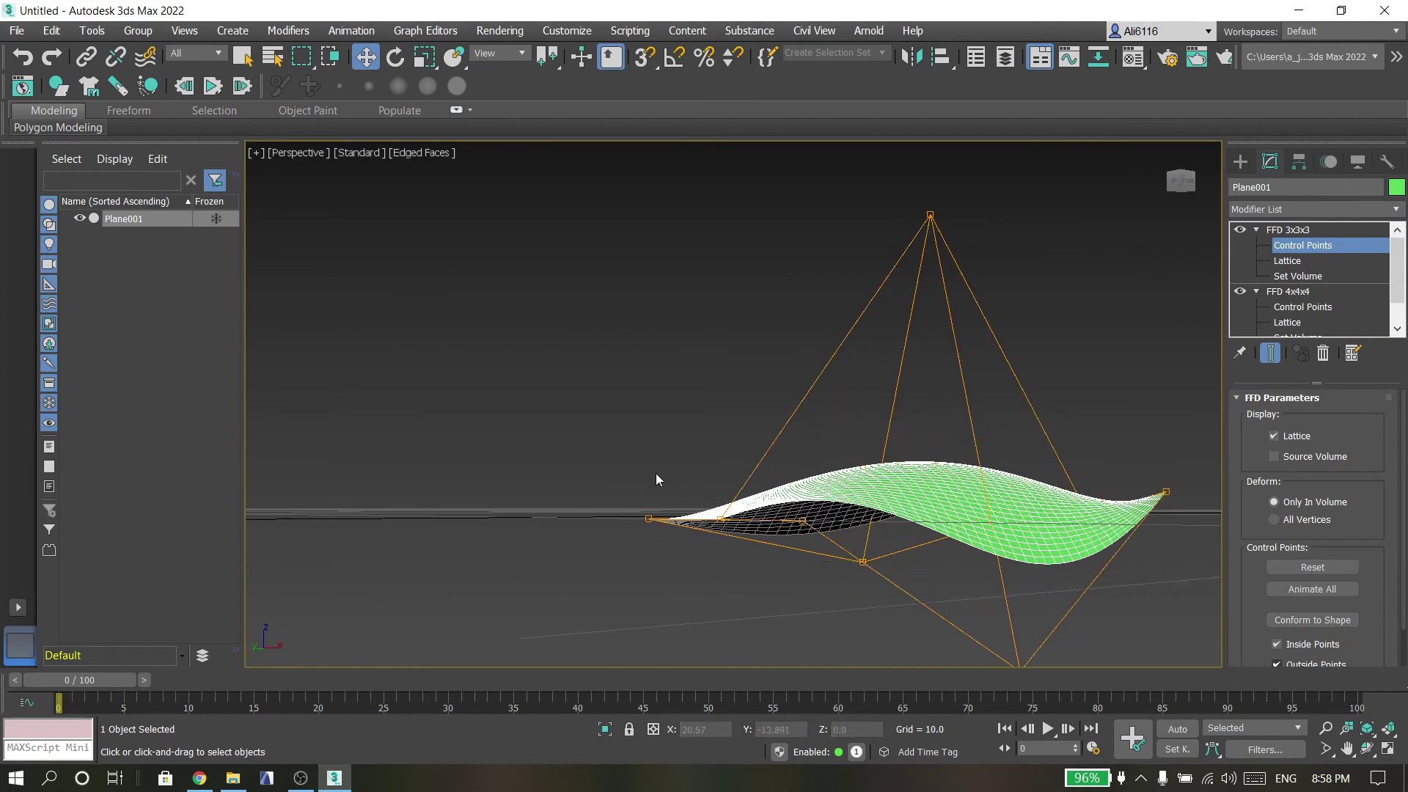
Convert the deformed plane to an Editable Poly.
alt+middle_drag(629, 494, 855, 493)
right_click(851, 529)
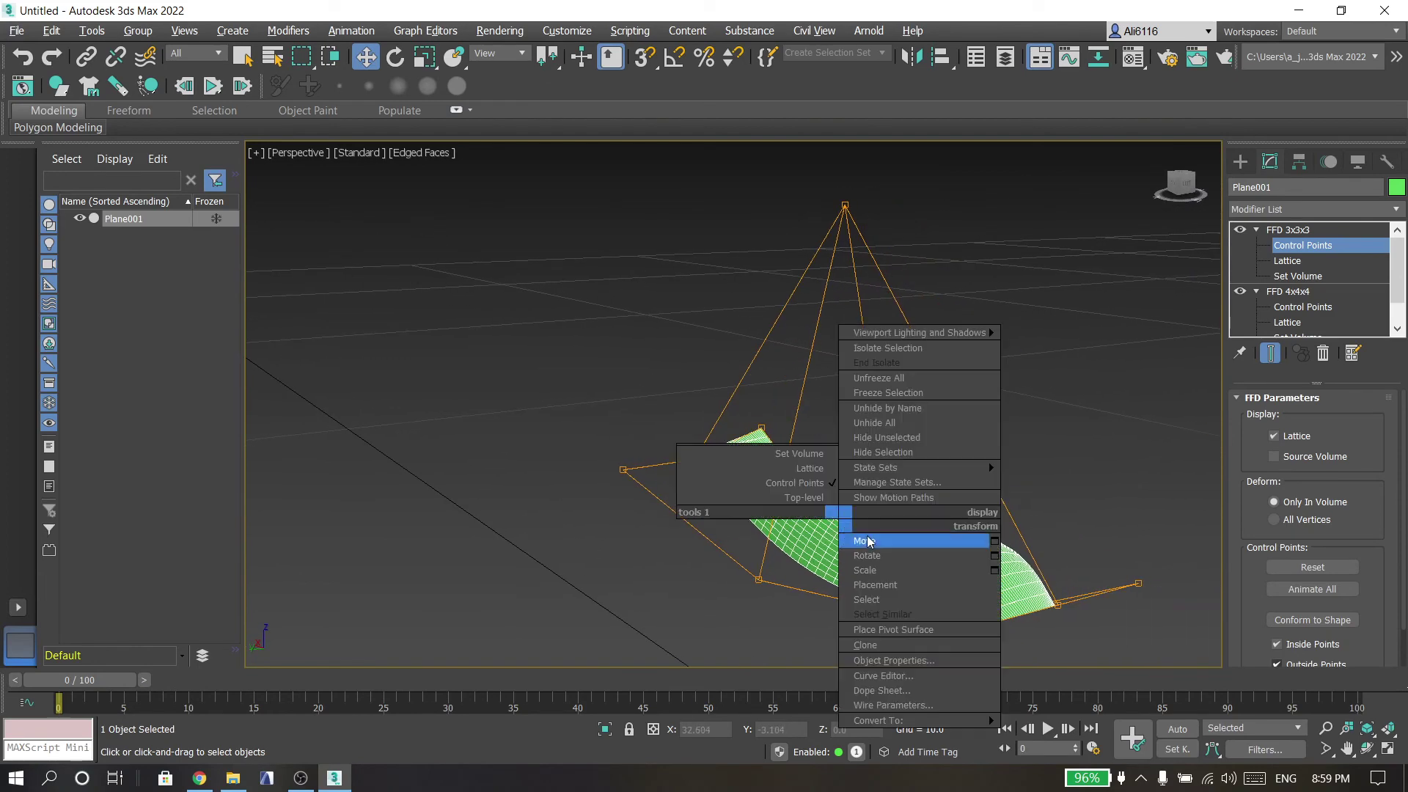
mouse_move(908, 719)
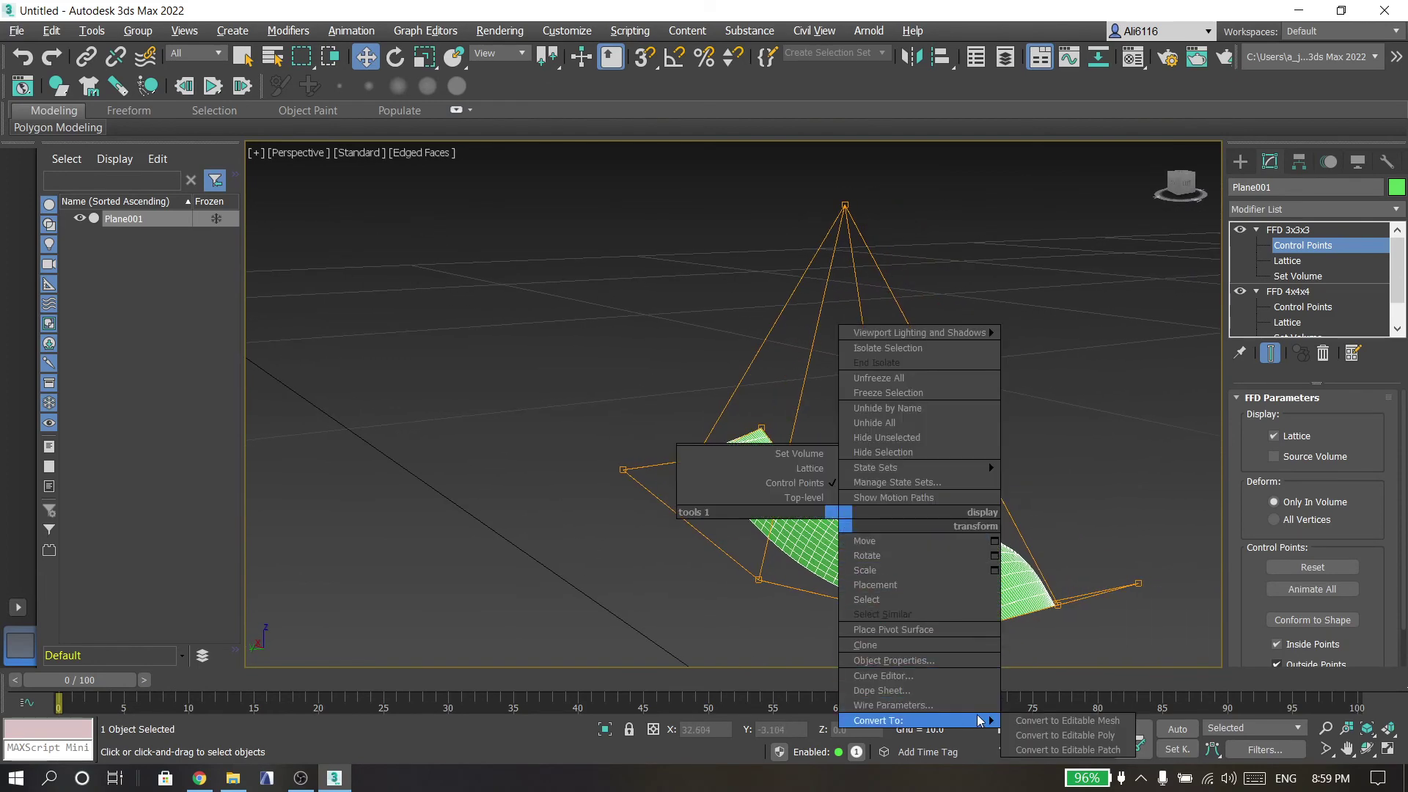
click(1093, 736)
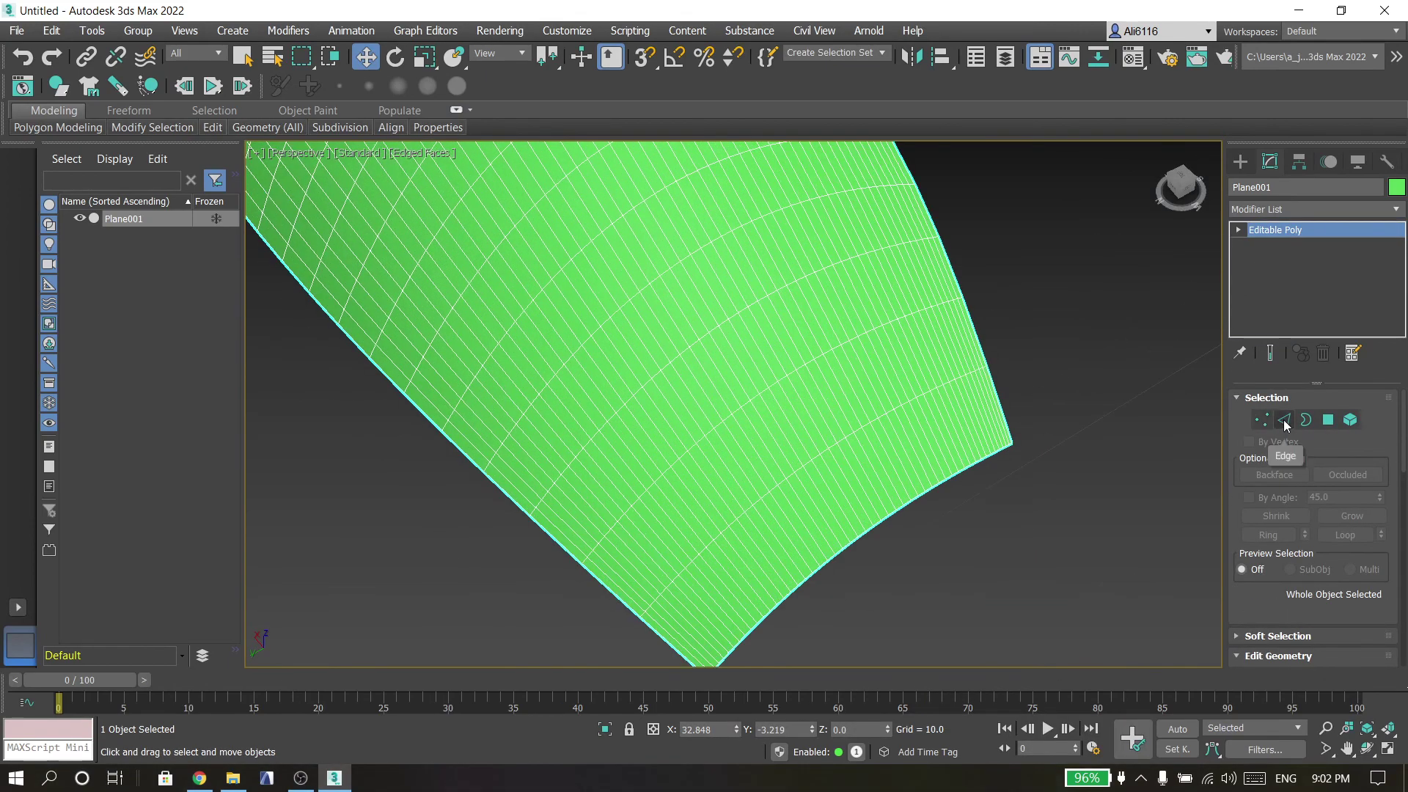
Select all lengthwise edges of the surface with Ring and Loop and connect them with 2 segments.
click(1281, 421)
middle_drag(666, 569, 639, 484)
scroll(653, 489, up, 2)
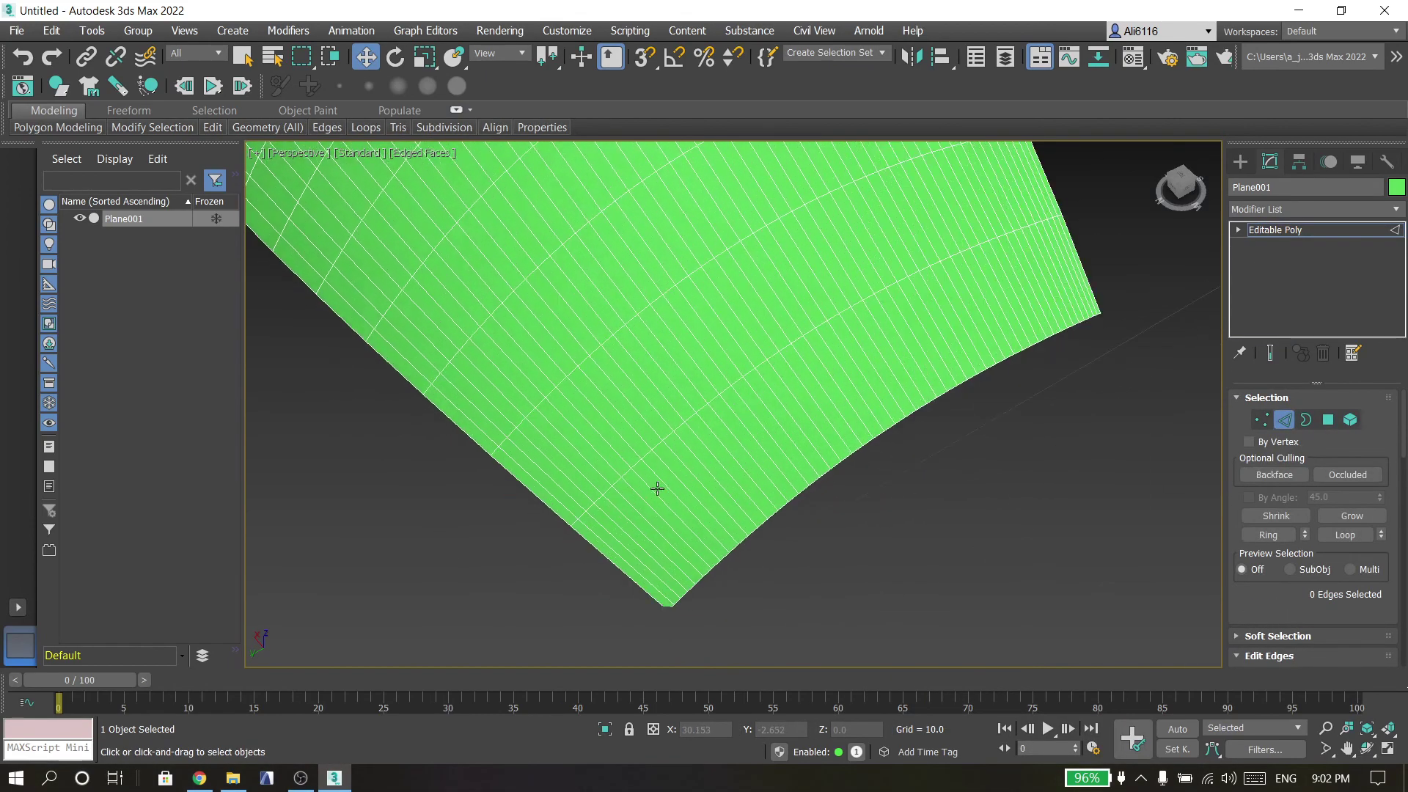
click(721, 467)
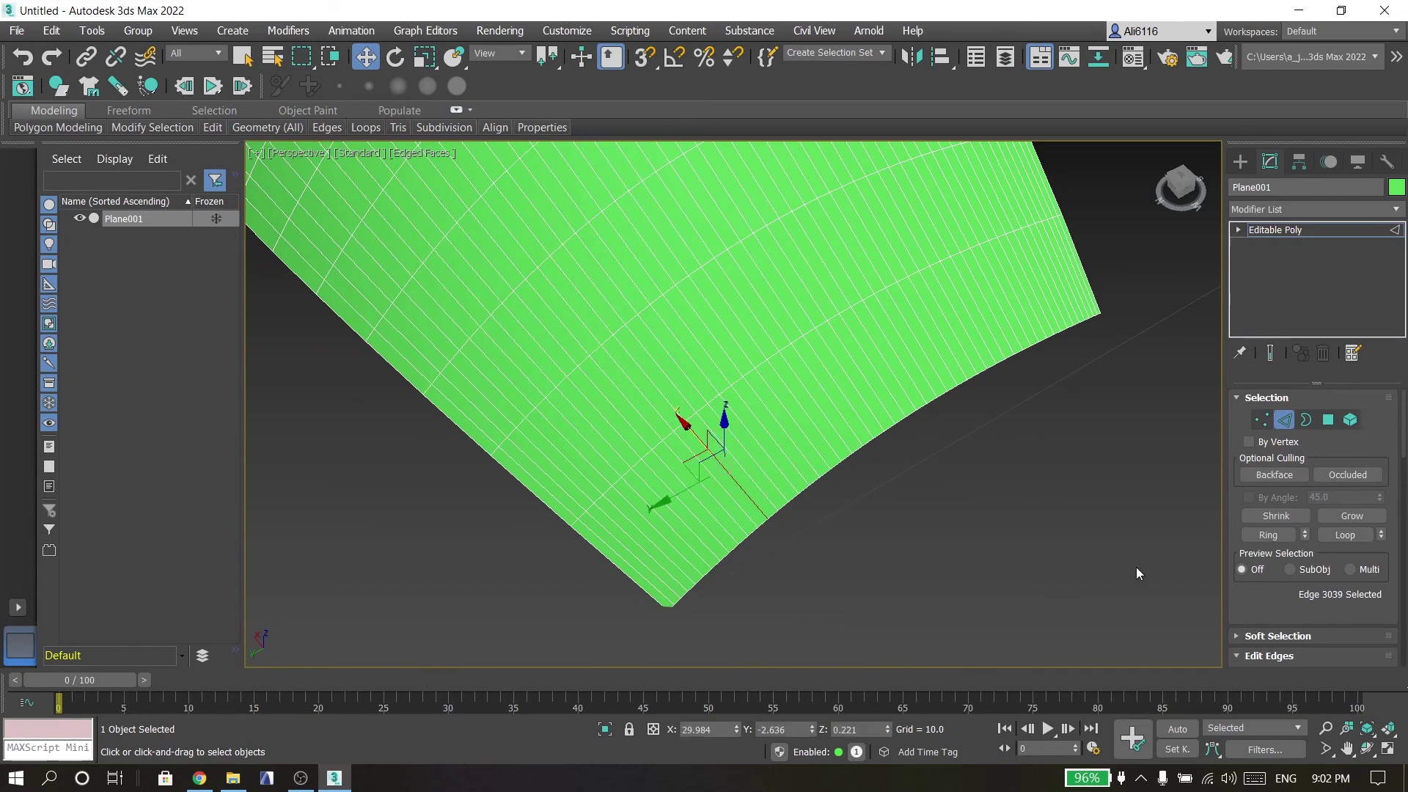
click(1266, 537)
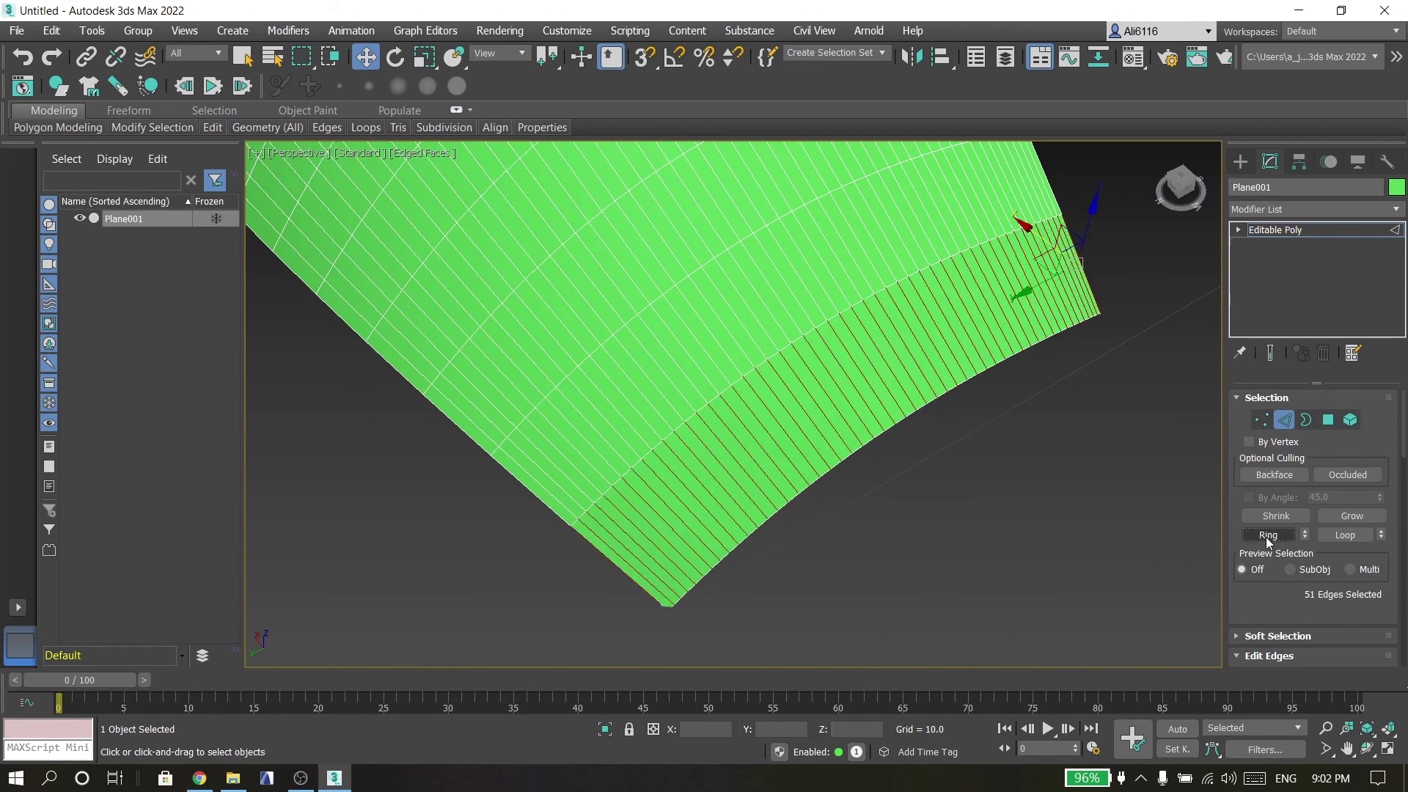
click(1346, 536)
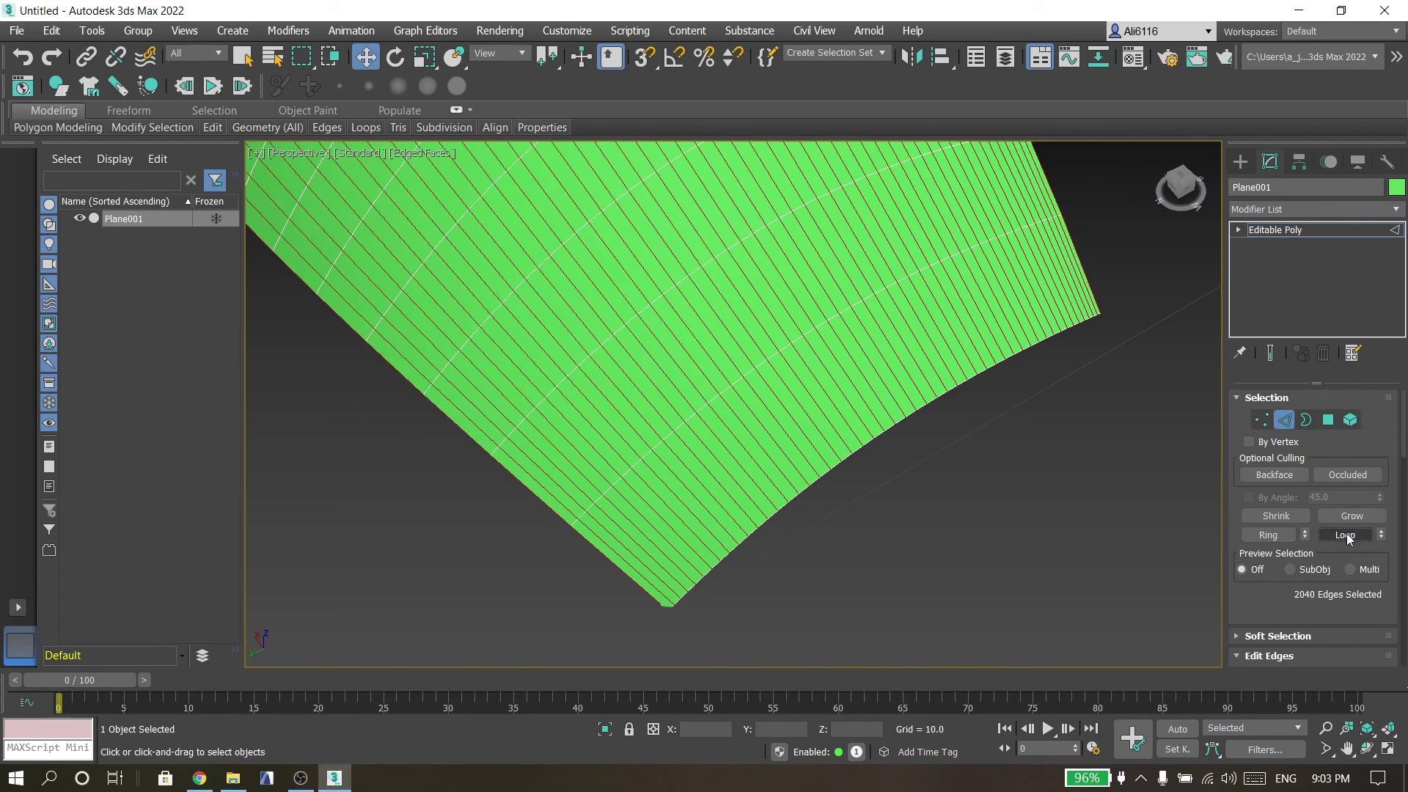
right_click(830, 402)
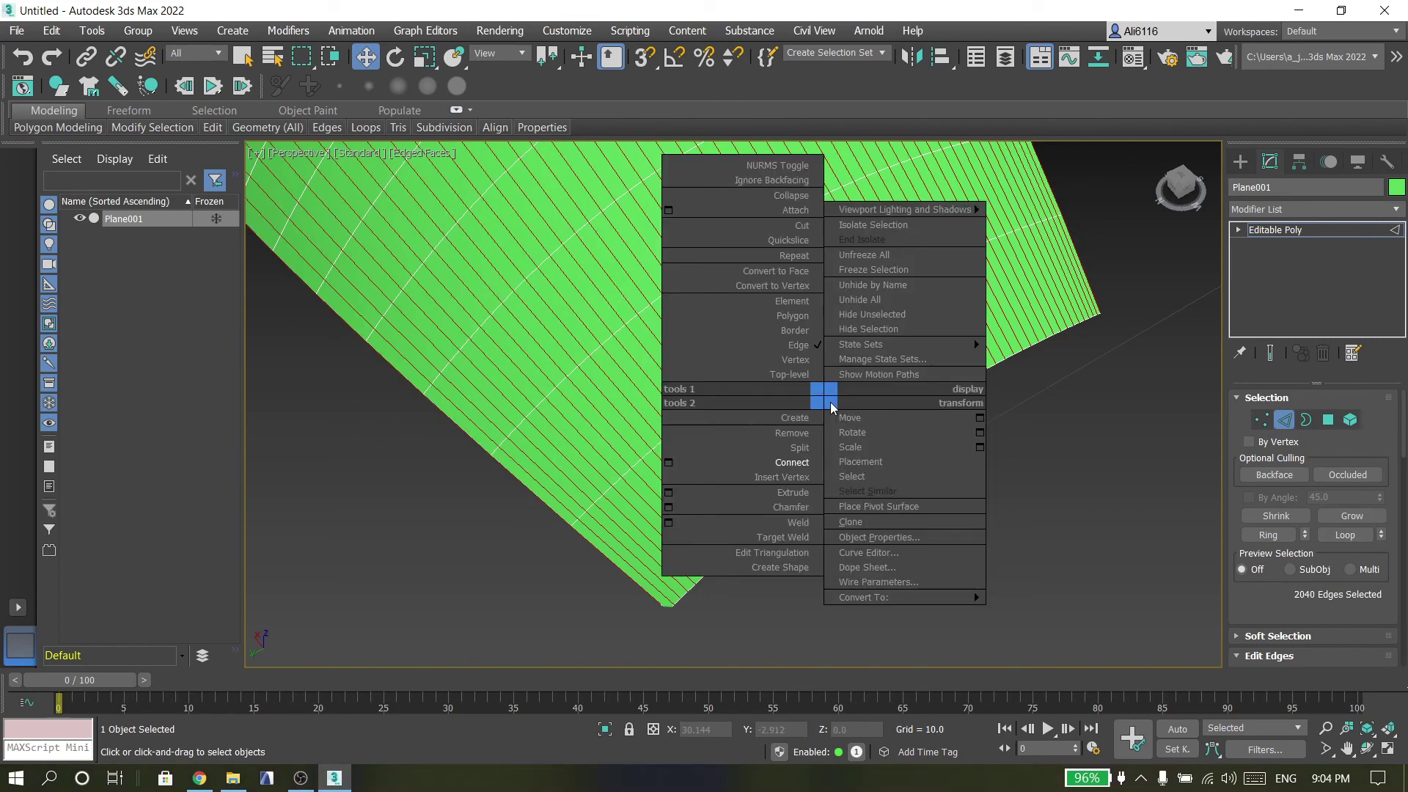
click(673, 464)
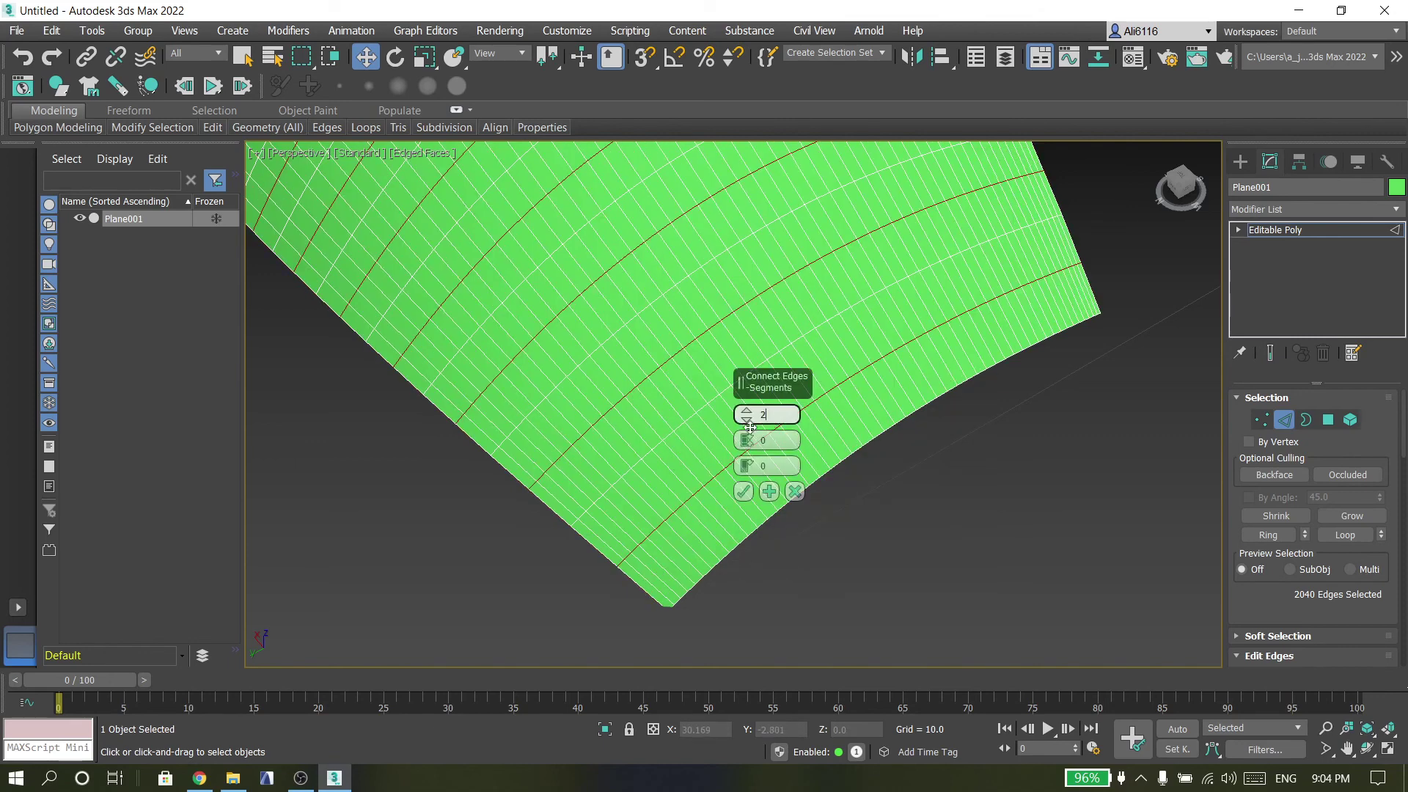
click(743, 491)
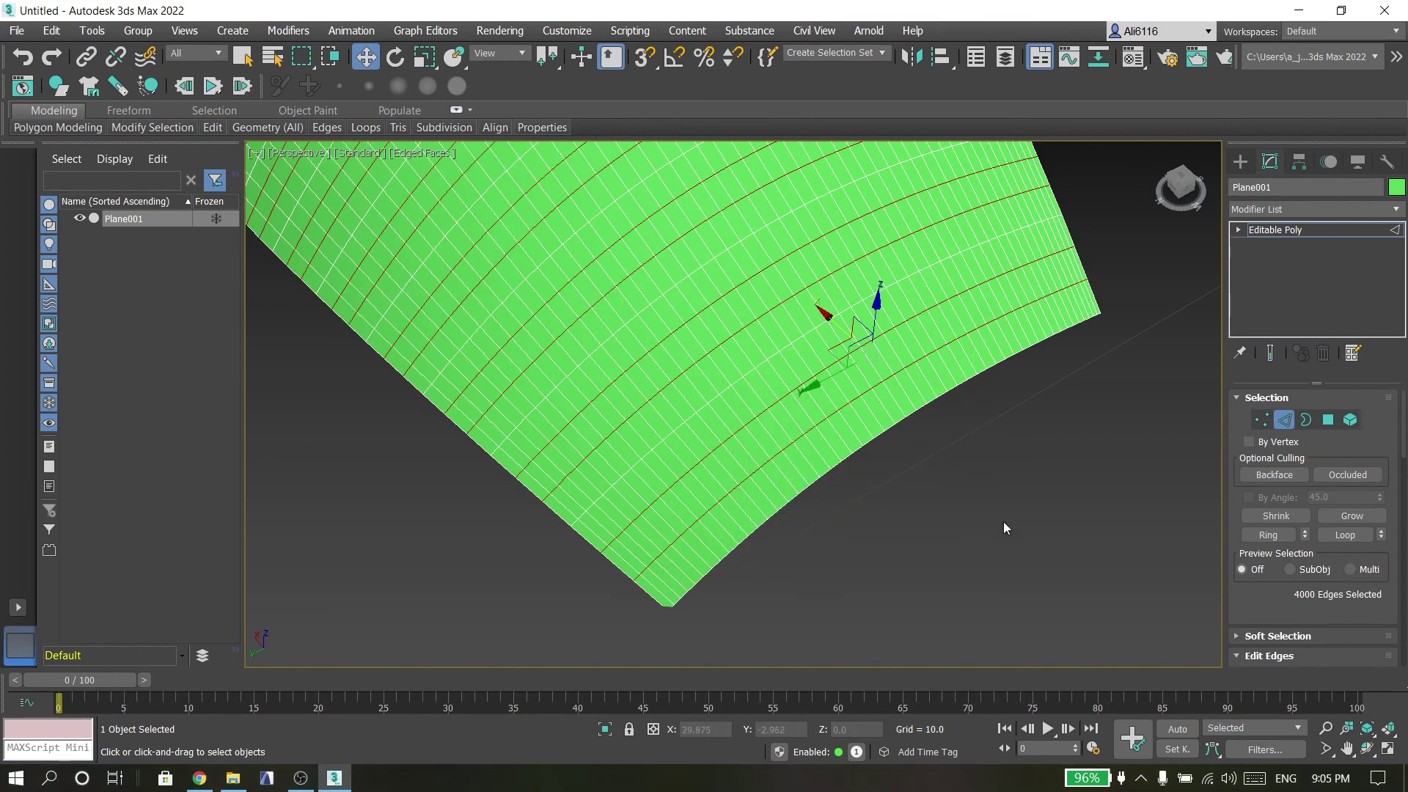
Select all crosswise edges of the surface with Loop and Ring and create a Smooth shape named Shape001 from them.
click(856, 400)
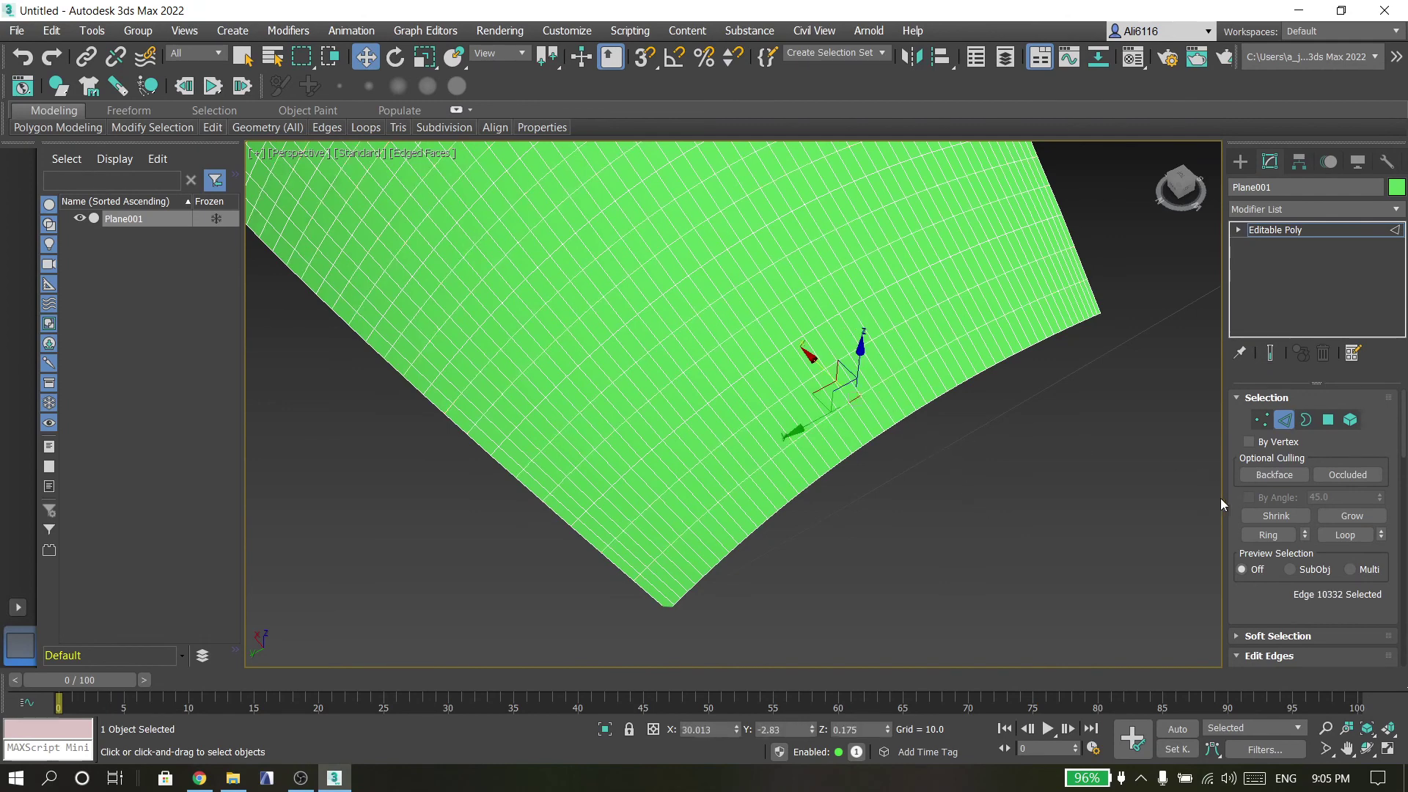
click(1345, 534)
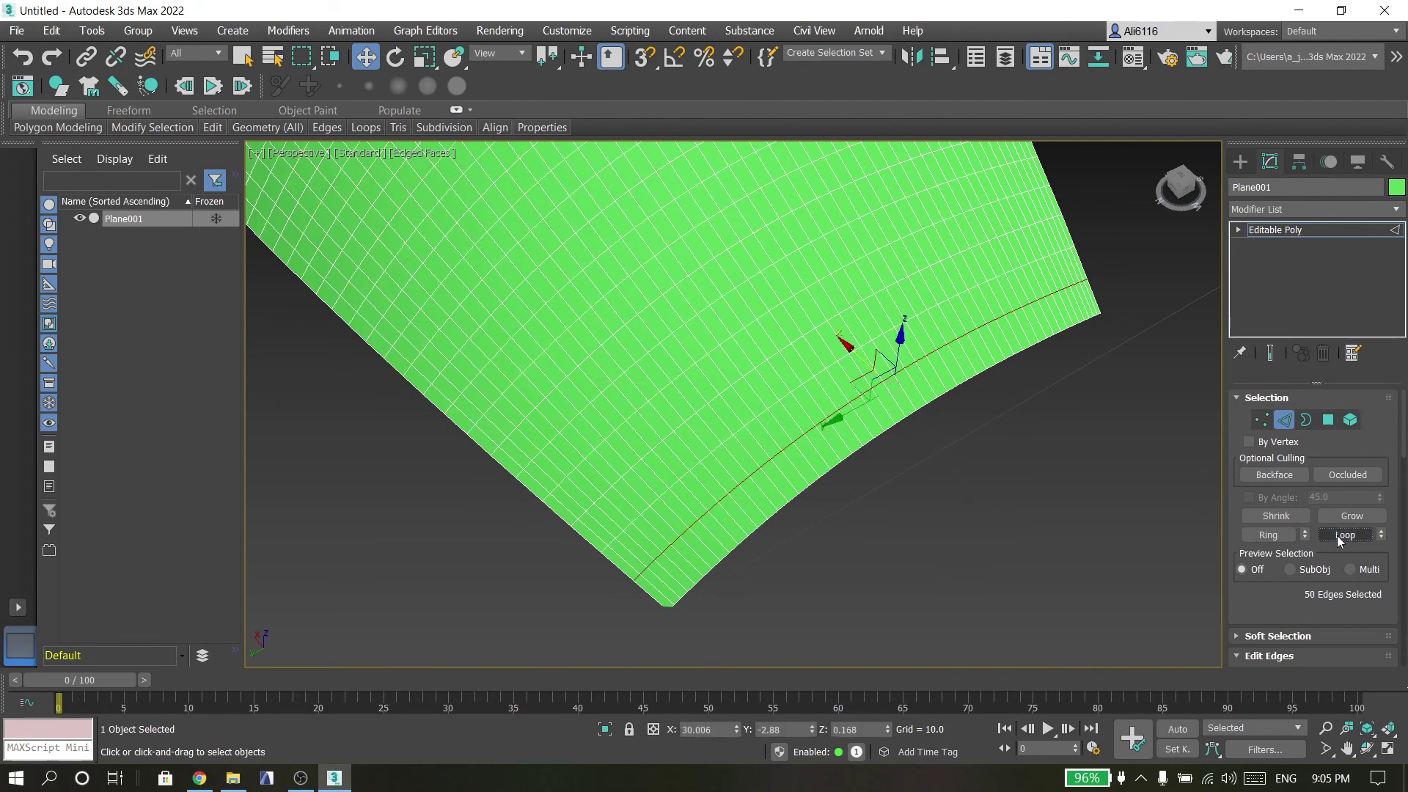
click(1270, 534)
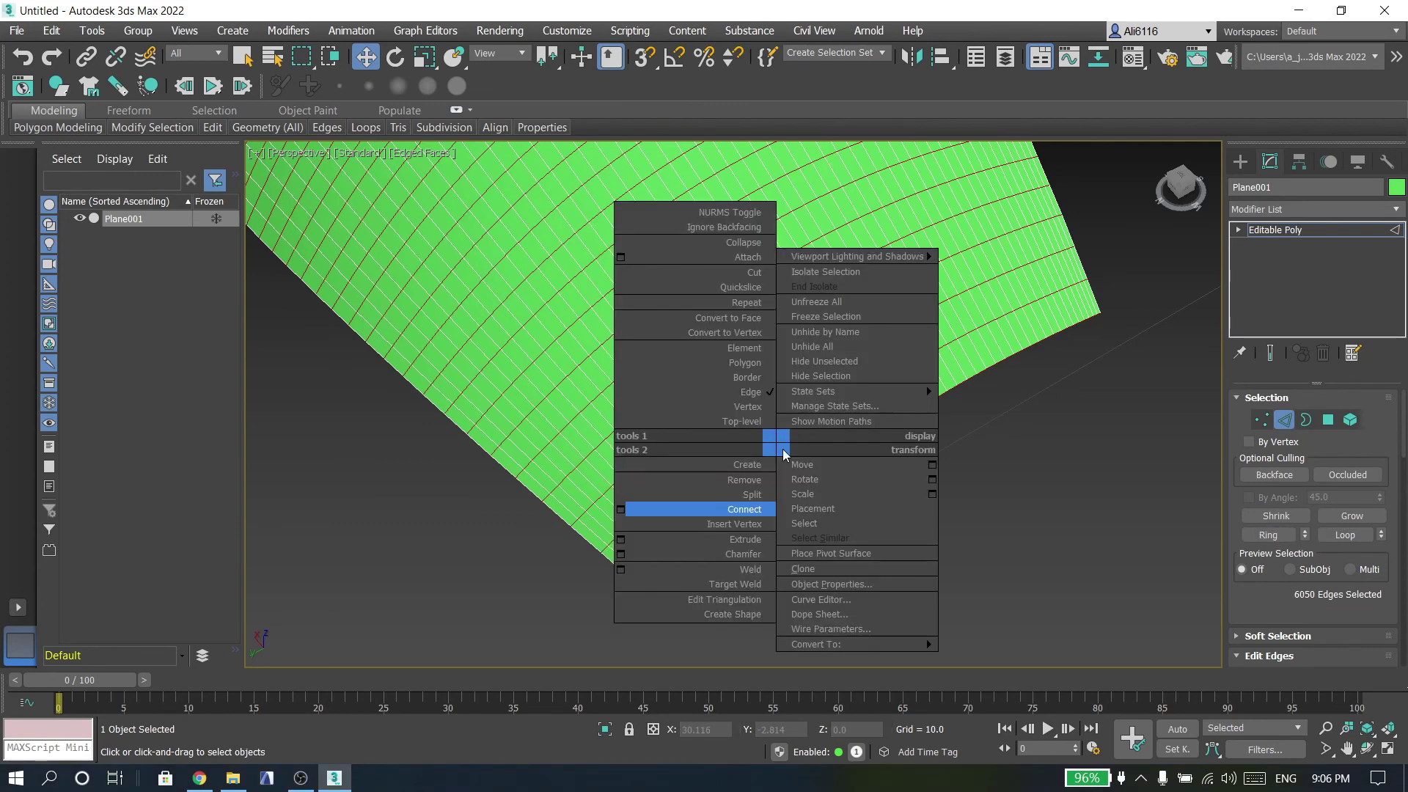
click(736, 616)
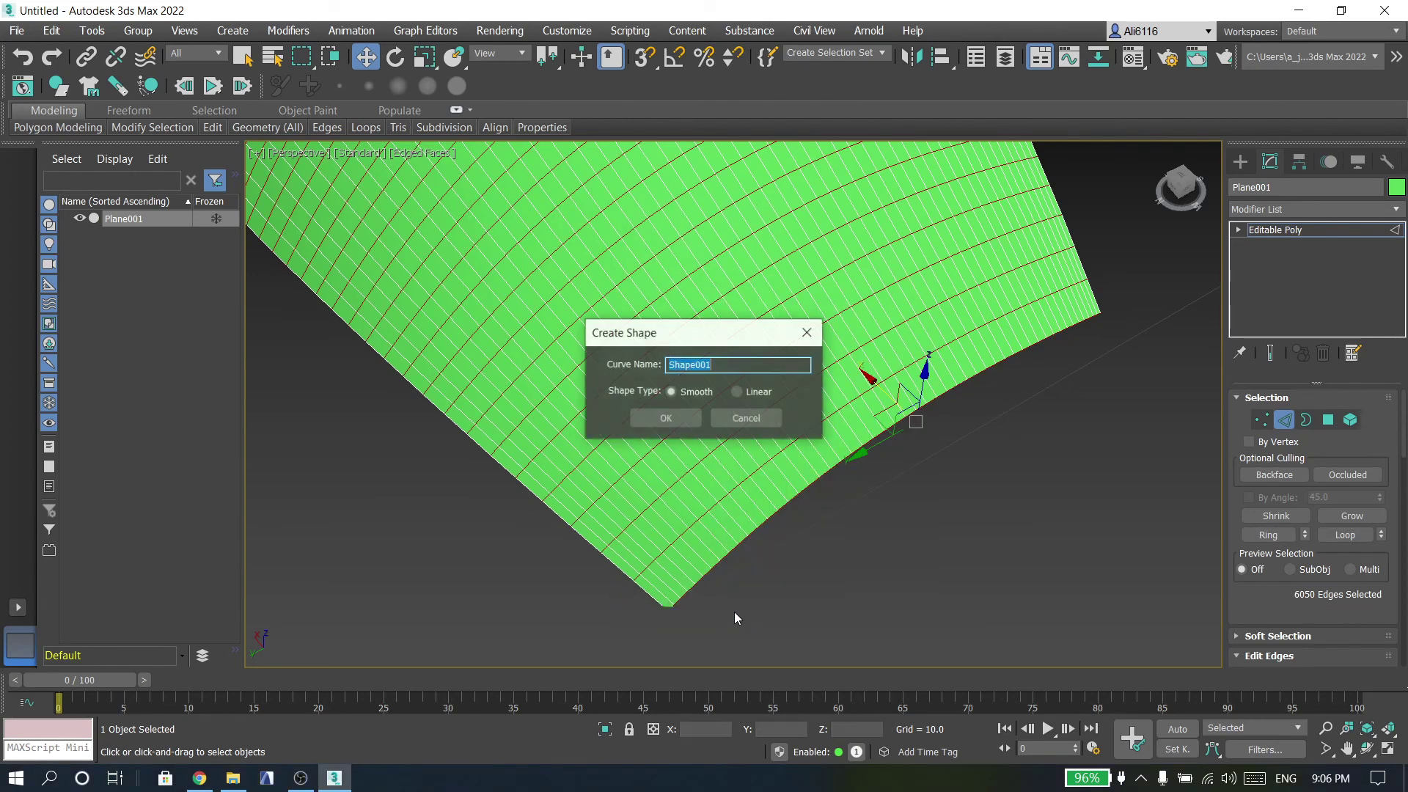
click(678, 421)
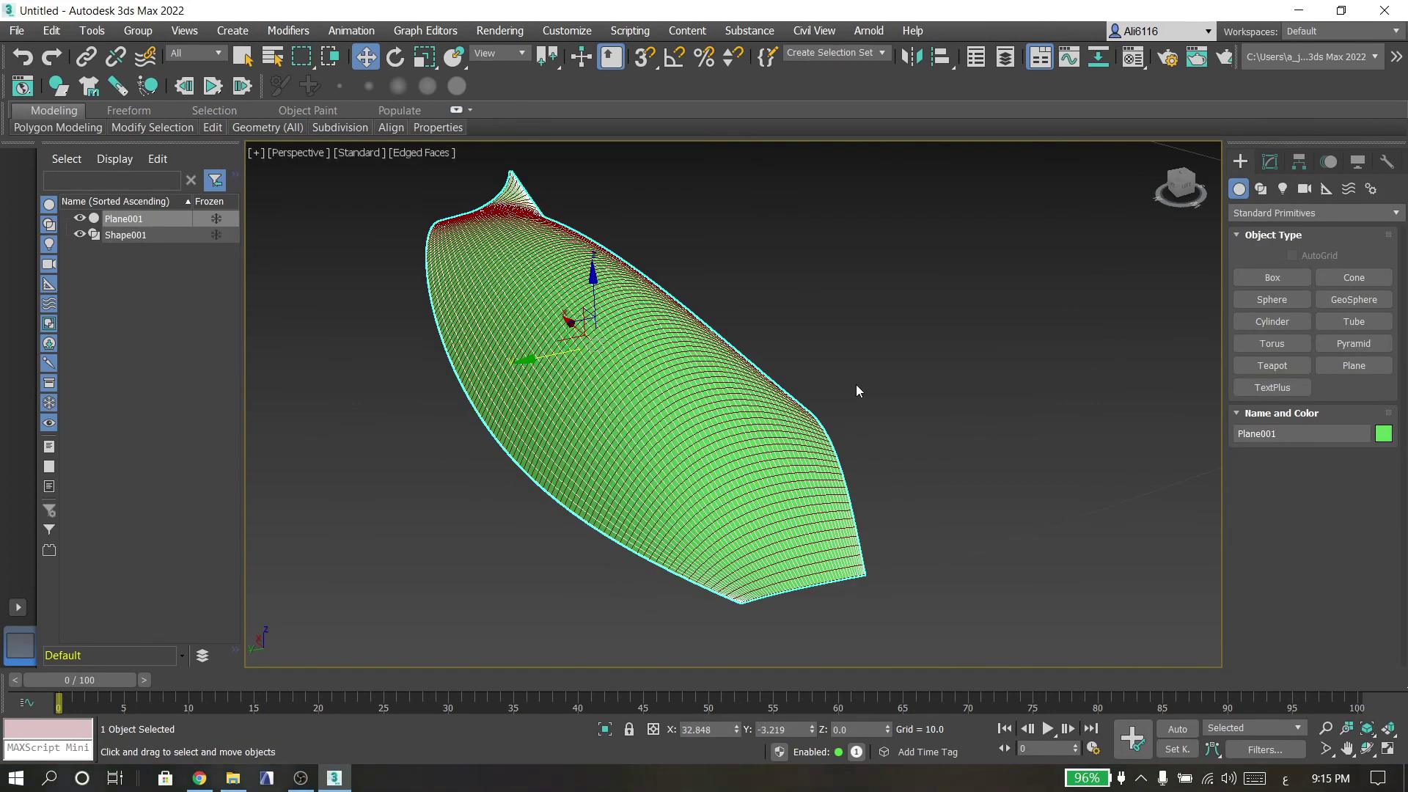
Select the new spline shape, isolate it from the plane, and keep it selected.
click(856, 390)
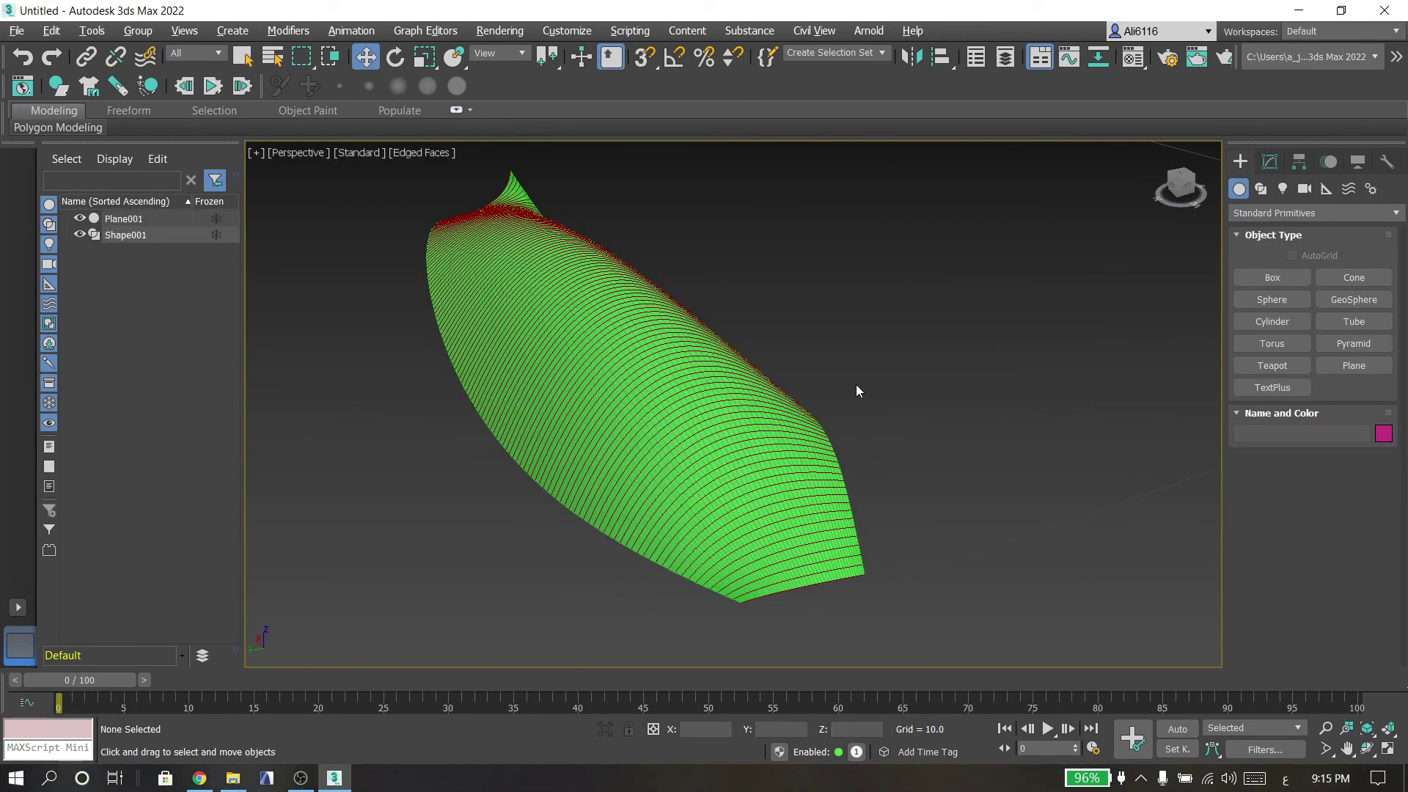
click(748, 427)
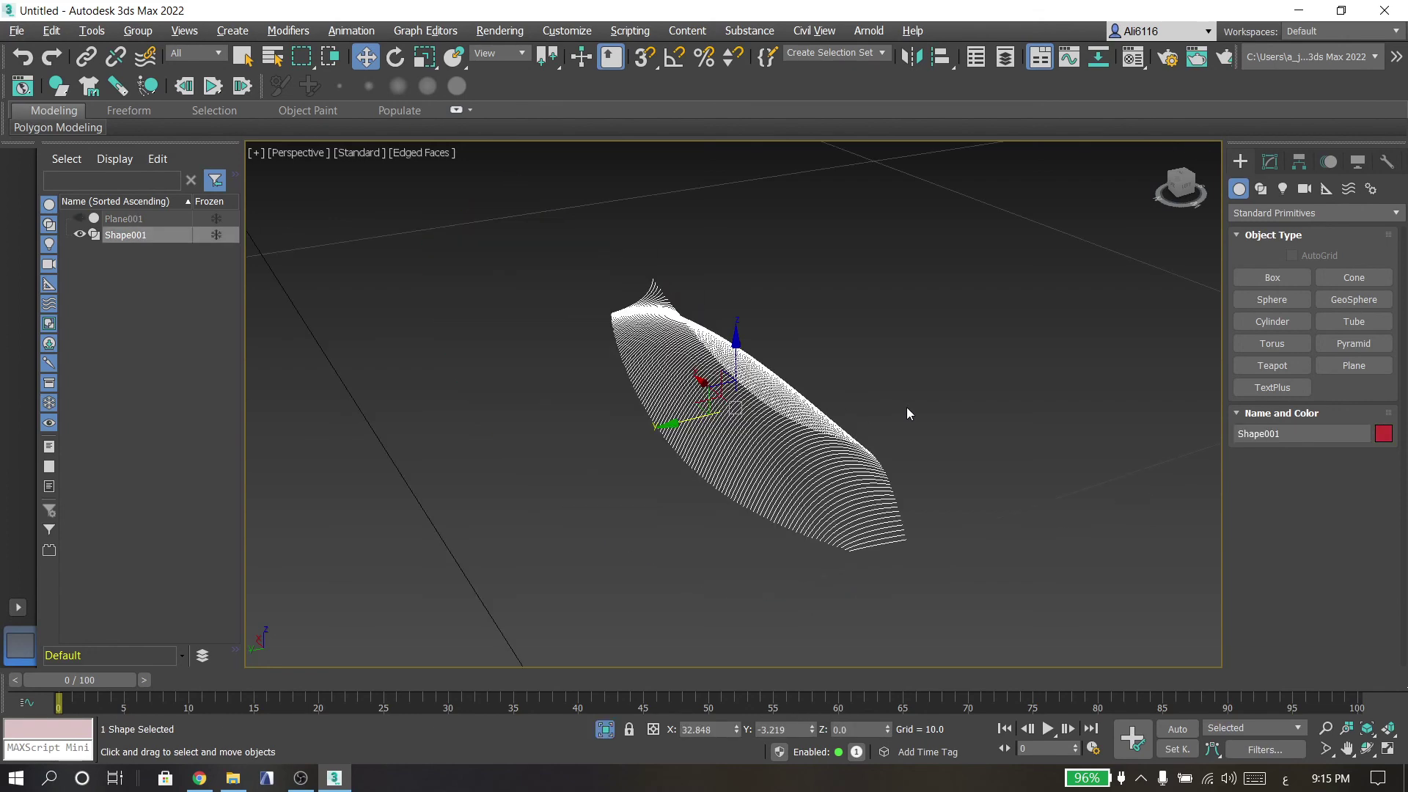
click(939, 424)
key(q)
key(ctrl+z)
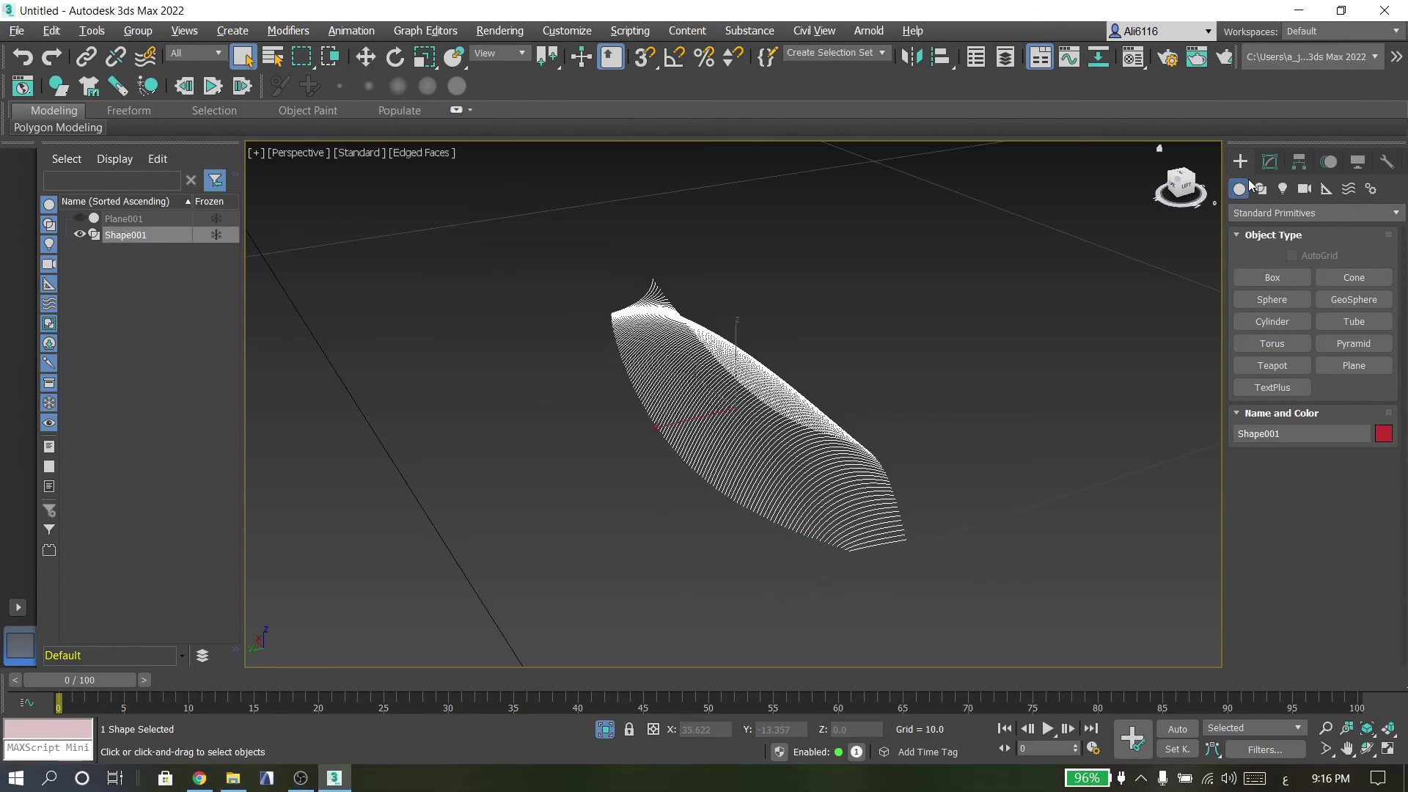
Enable viewport rendering for Shape001's splines and switch their cross-section to Rectangular.
click(1270, 161)
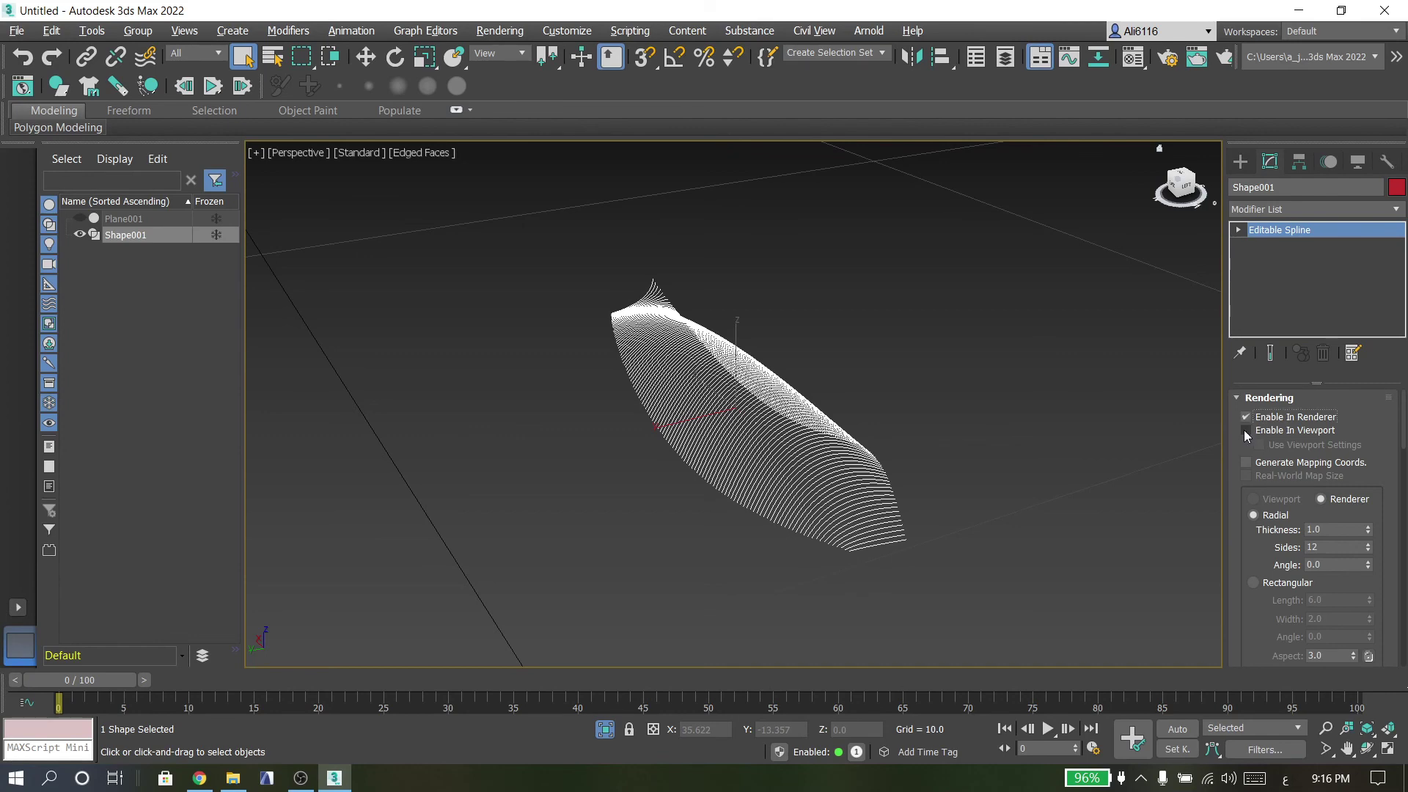
click(1245, 430)
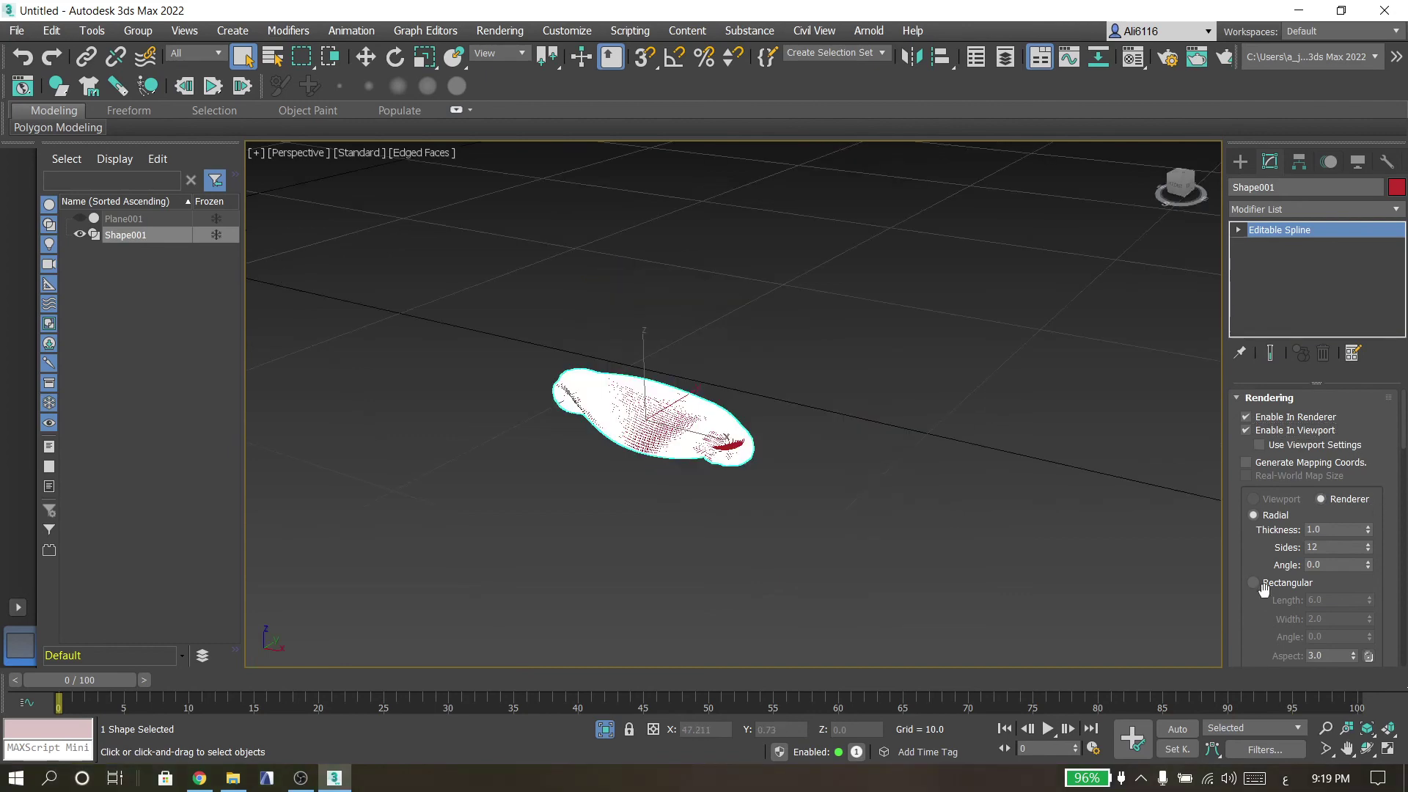
click(1254, 583)
Set the rectangular cross-section's length to 0.06, reduce its width to under 0.84, and deselect the shape.
scroll(1320, 583, down, 2)
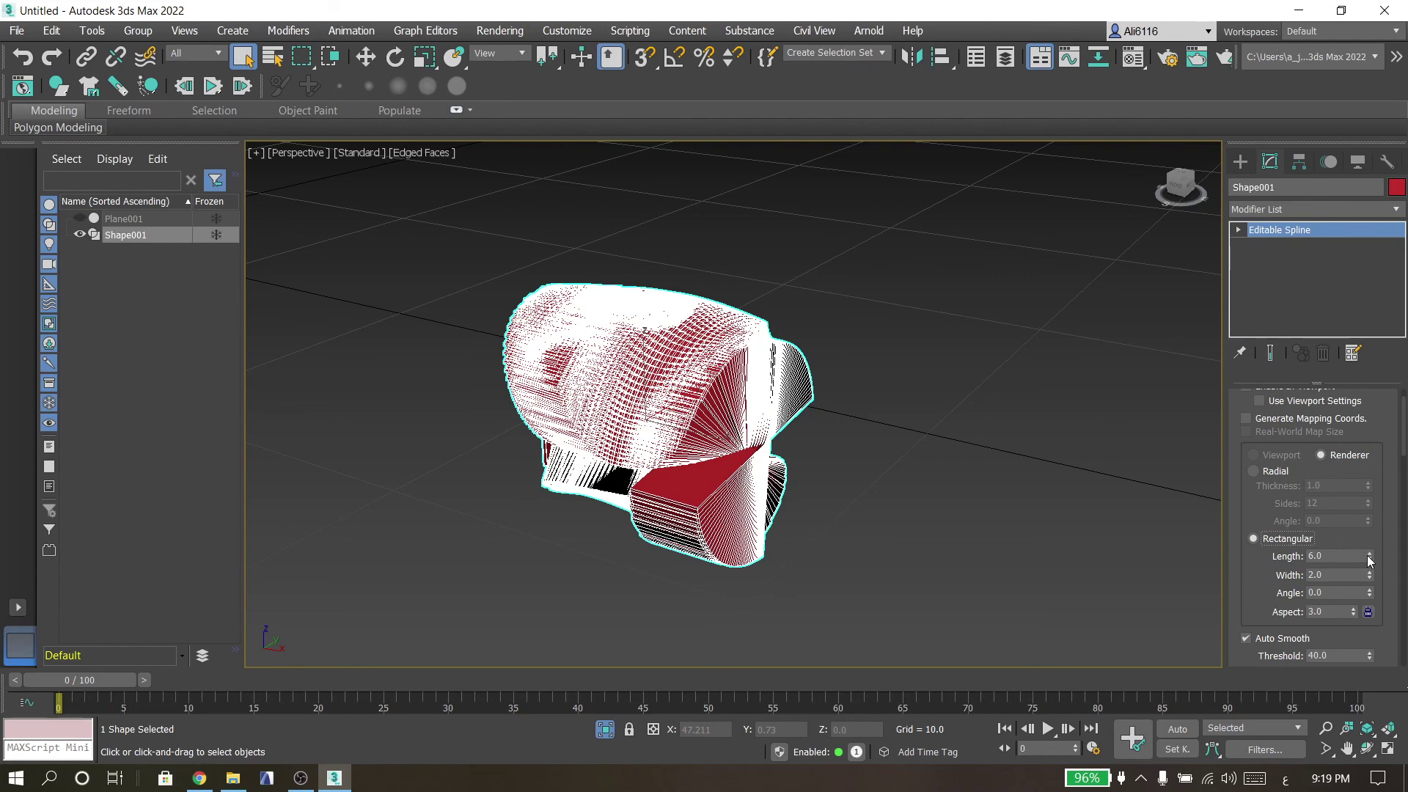
drag(1368, 561, 1379, 626)
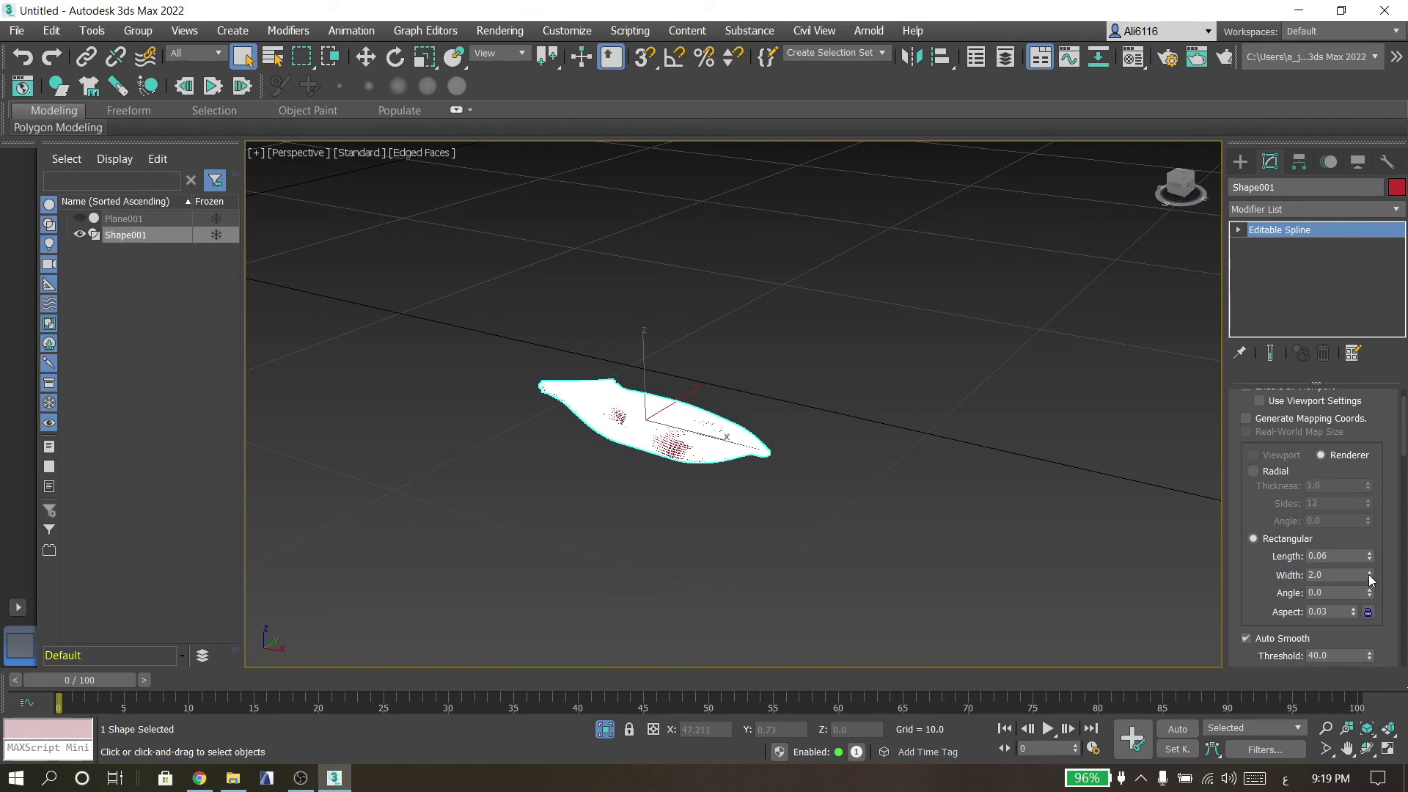
scroll(682, 396, up, 4)
middle_drag(857, 505, 869, 411)
drag(1370, 572, 1370, 611)
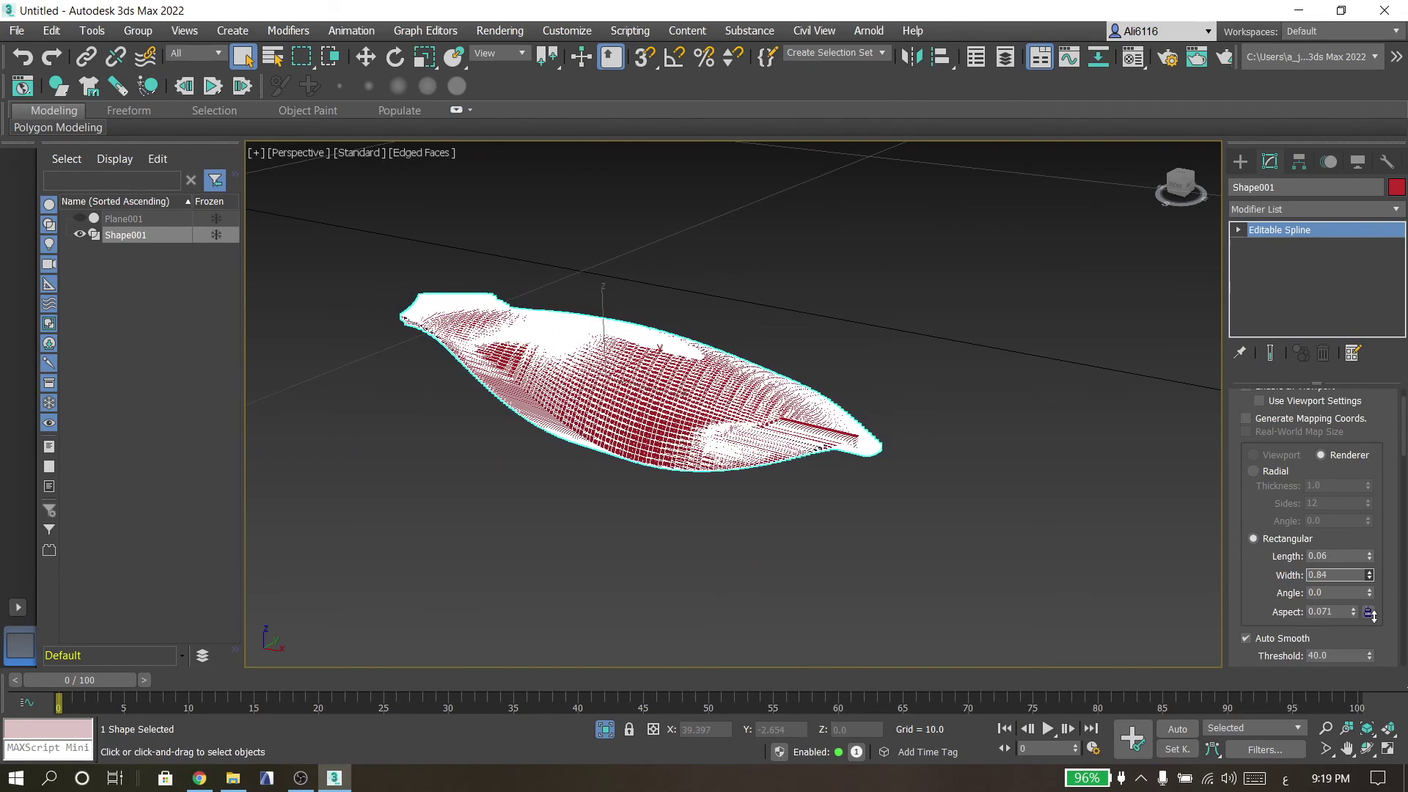
click(786, 476)
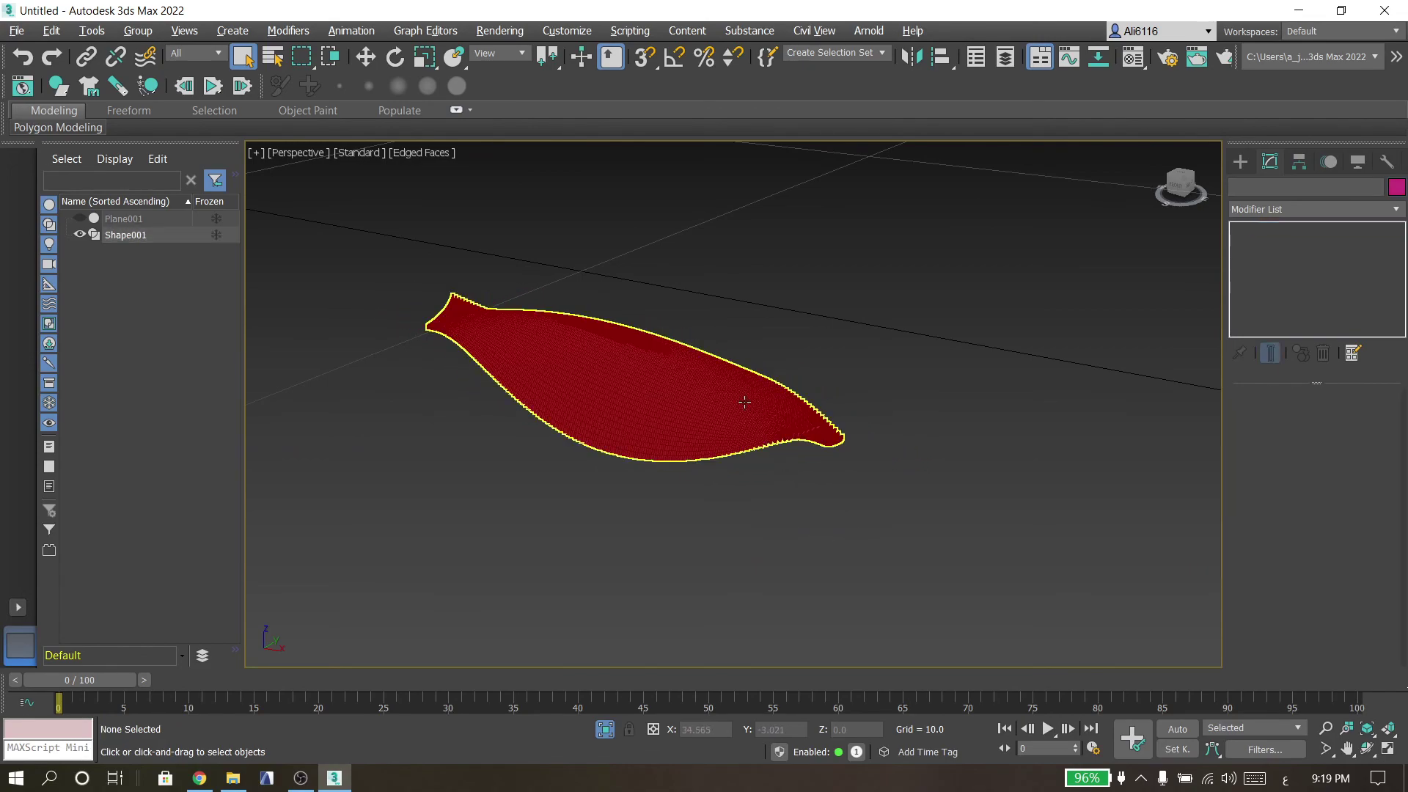
Inspect Shape001's rectangular slats up close and from several angles, including the narrow ends and the overall surface outline.
alt+middle_drag(745, 402, 770, 352)
scroll(782, 453, up, 5)
scroll(782, 453, up, 2)
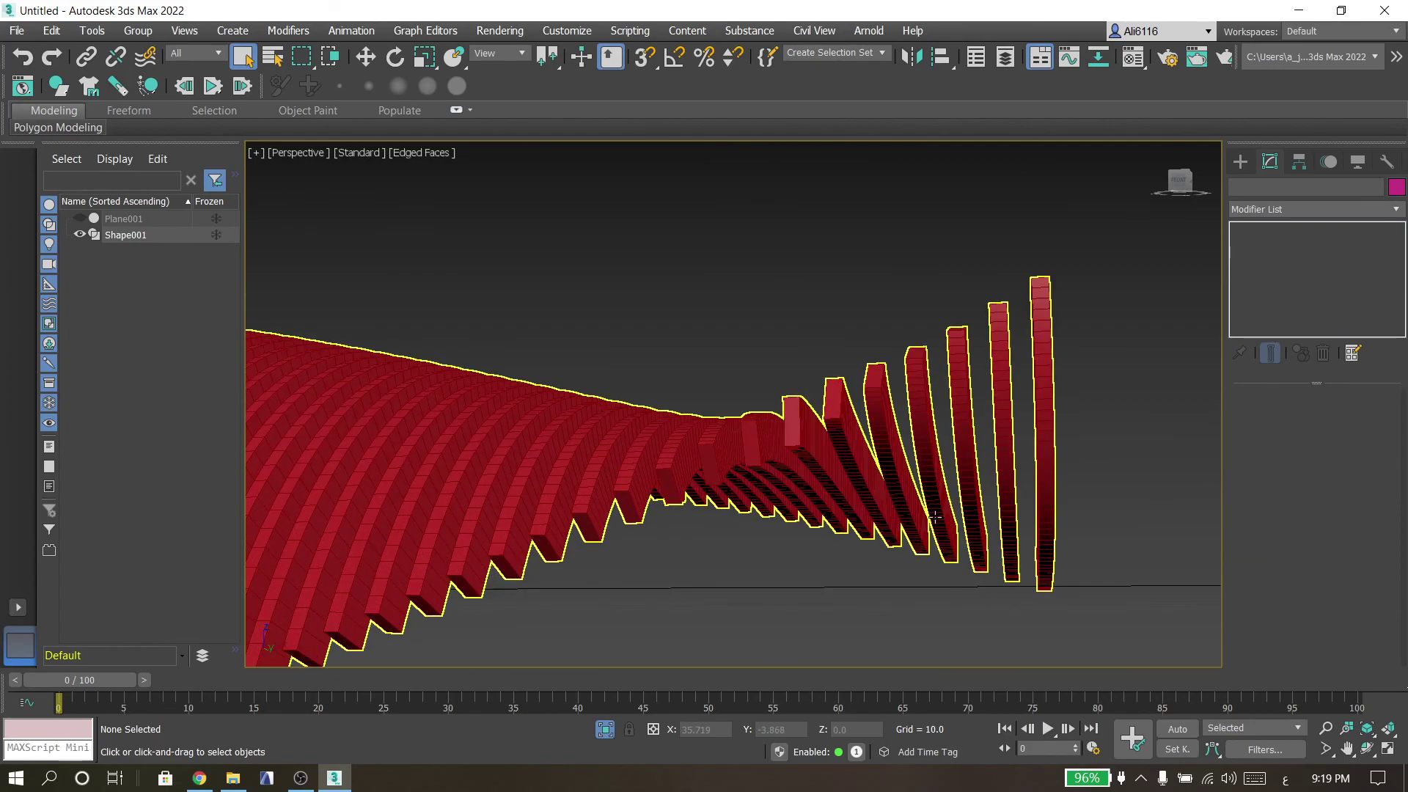
scroll(968, 479, down, 6)
alt+middle_drag(968, 478, 936, 512)
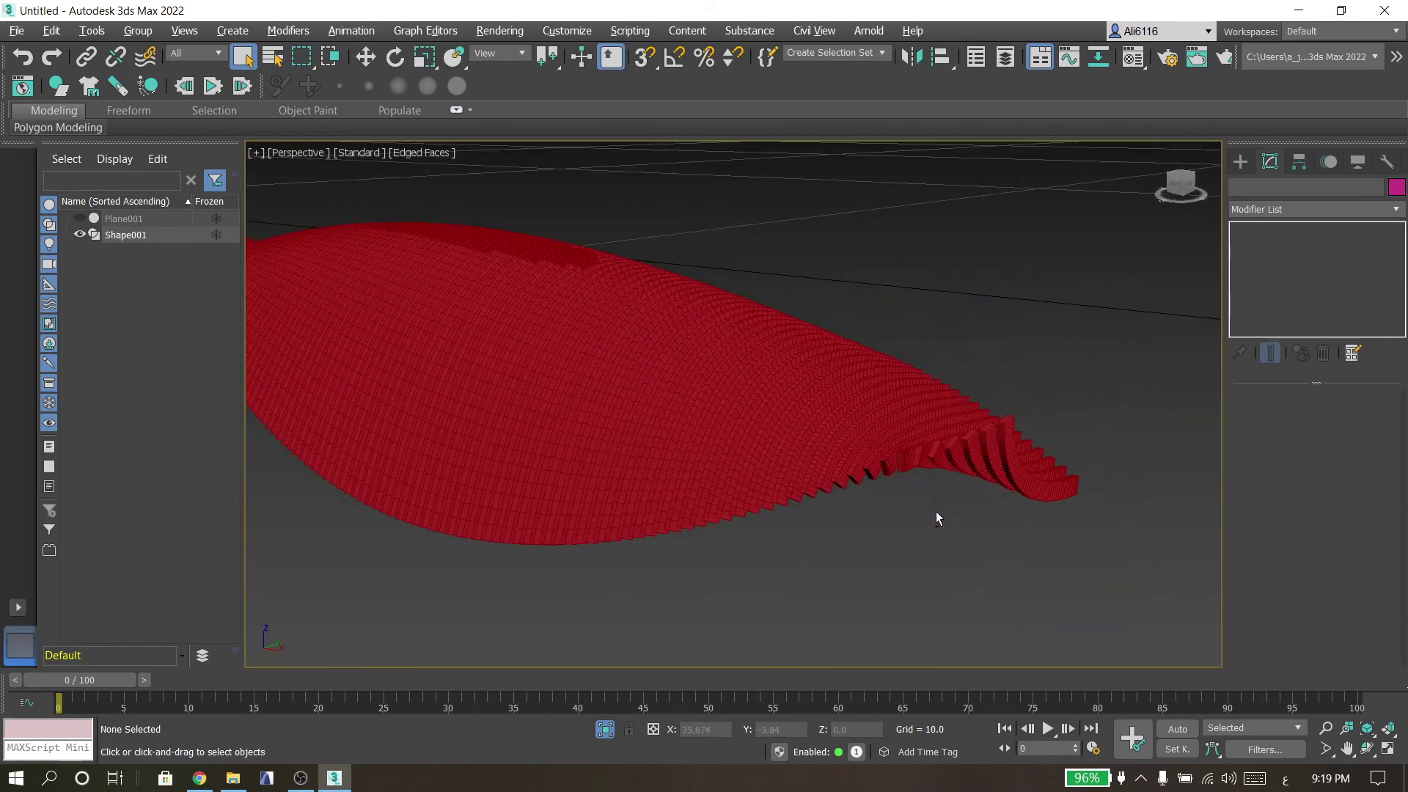
middle_drag(803, 493, 1011, 527)
alt+middle_drag(541, 465, 695, 452)
scroll(532, 487, down, 6)
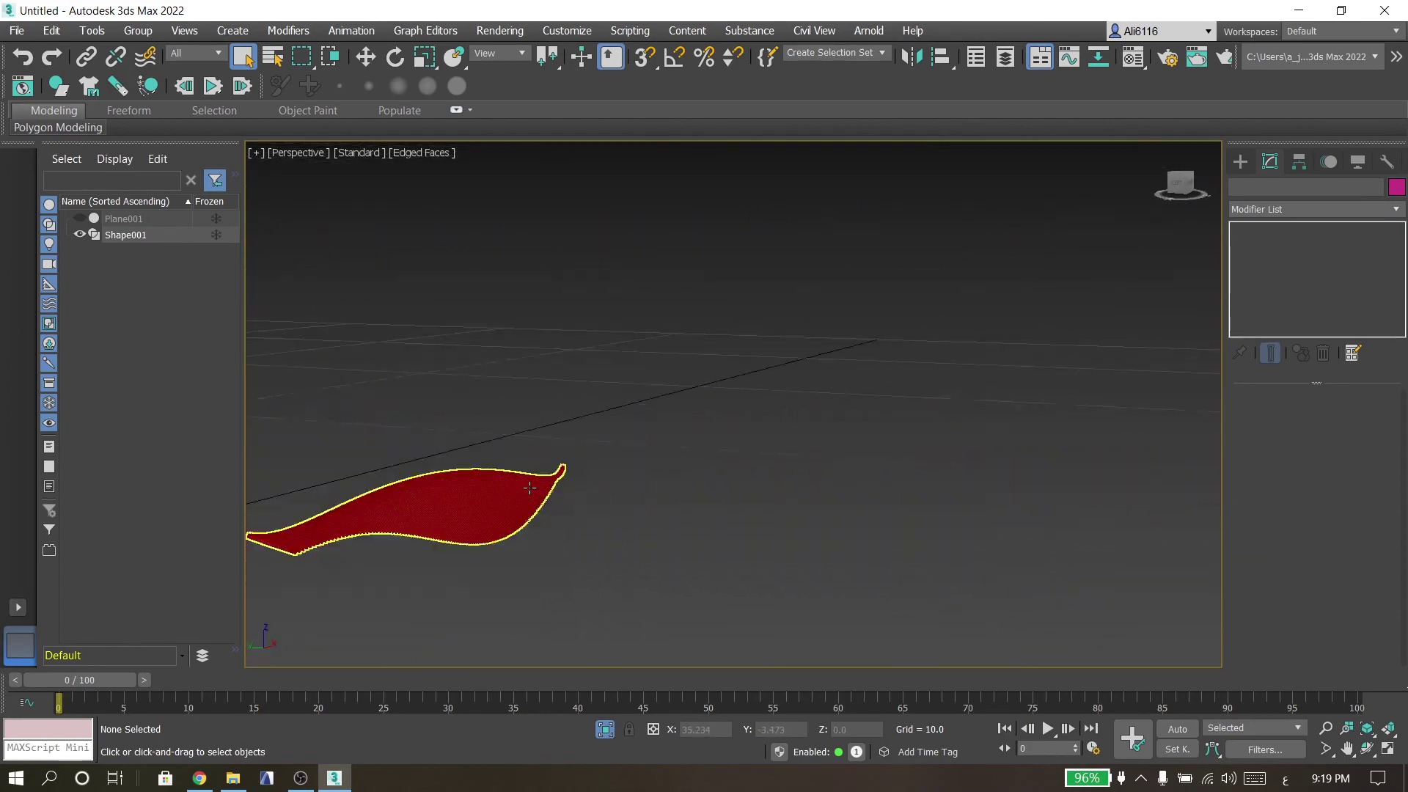
middle_drag(440, 583, 491, 526)
scroll(462, 458, up, 5)
alt+middle_drag(460, 449, 560, 459)
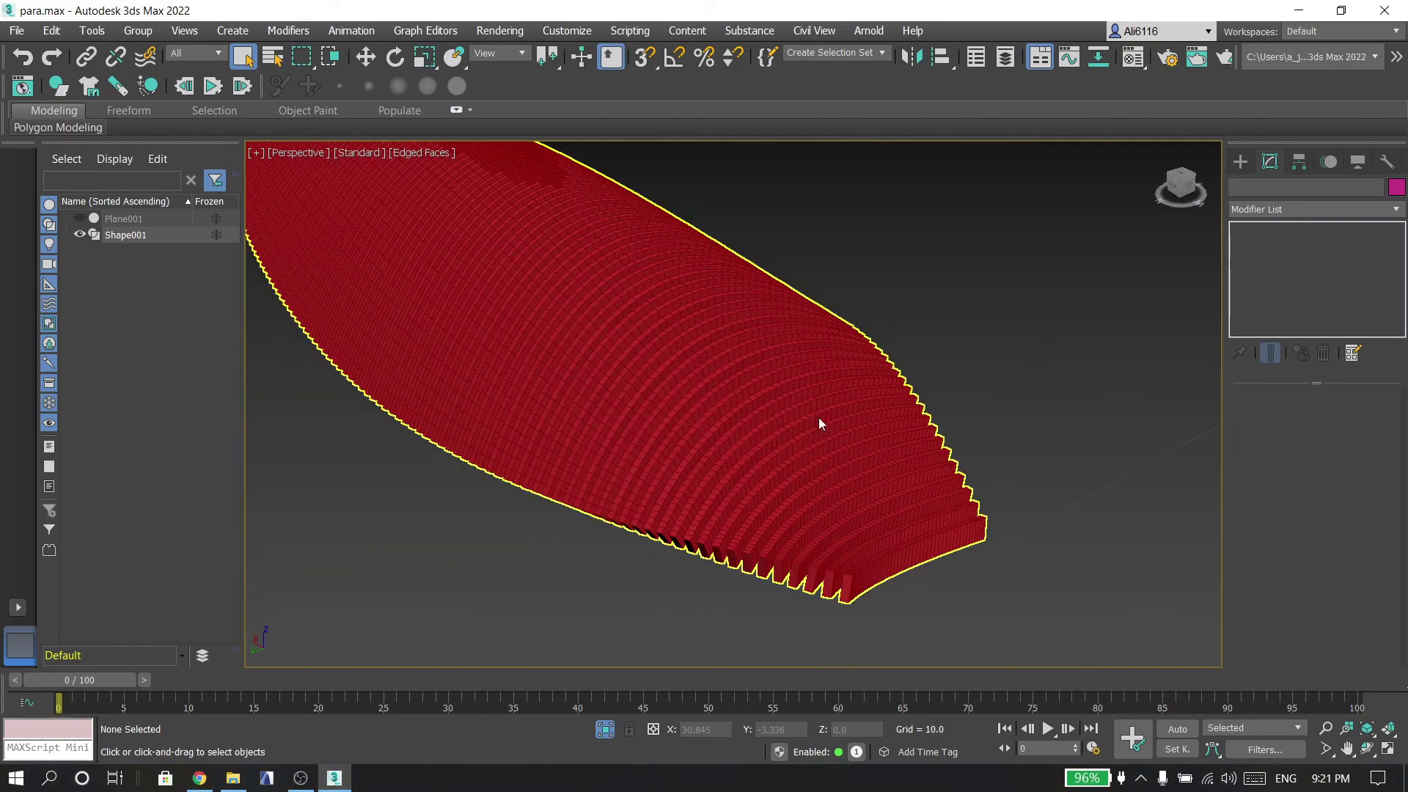
Unhide all objects and select the original plane where it shows between the slats.
right_click(820, 418)
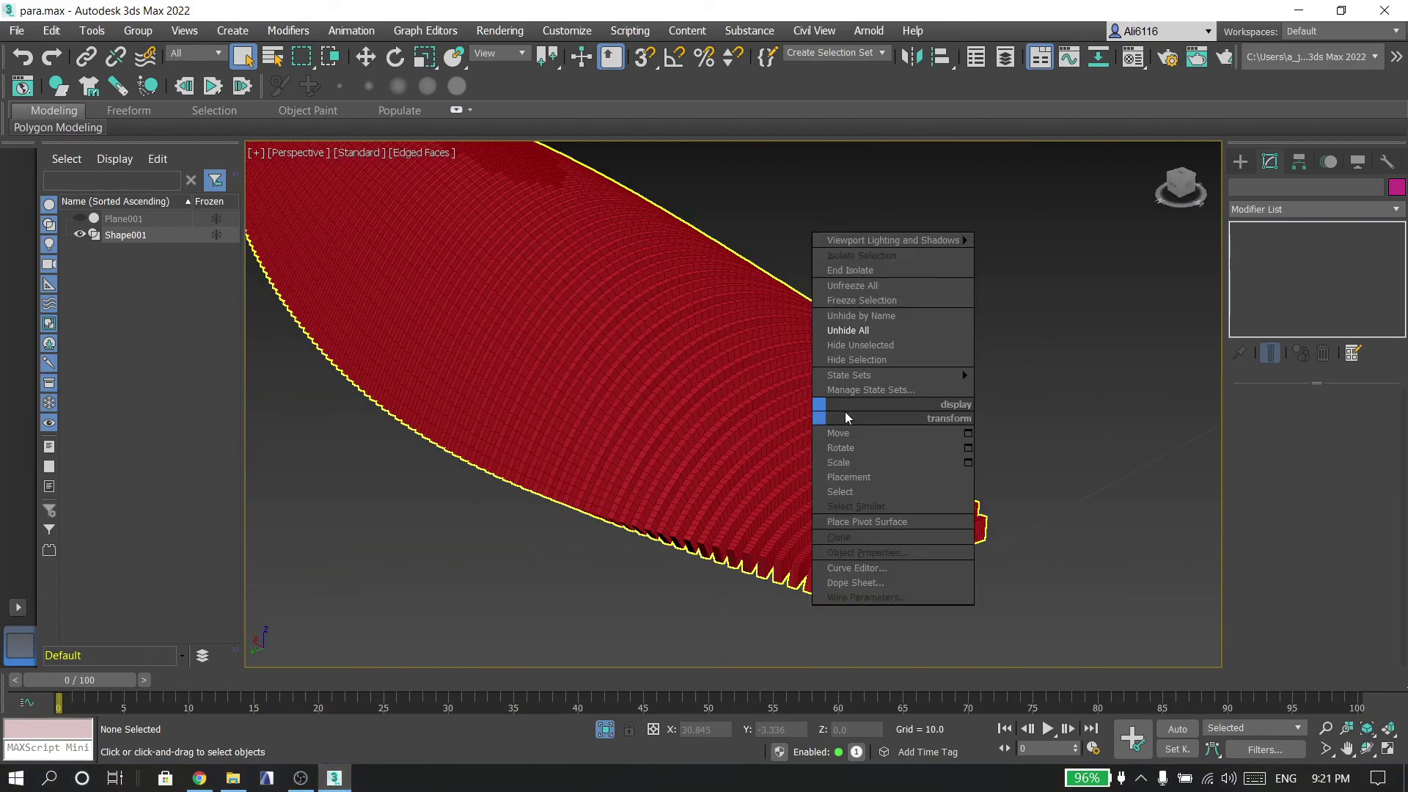
click(844, 330)
scroll(942, 432, up, 4)
scroll(942, 431, down, 3)
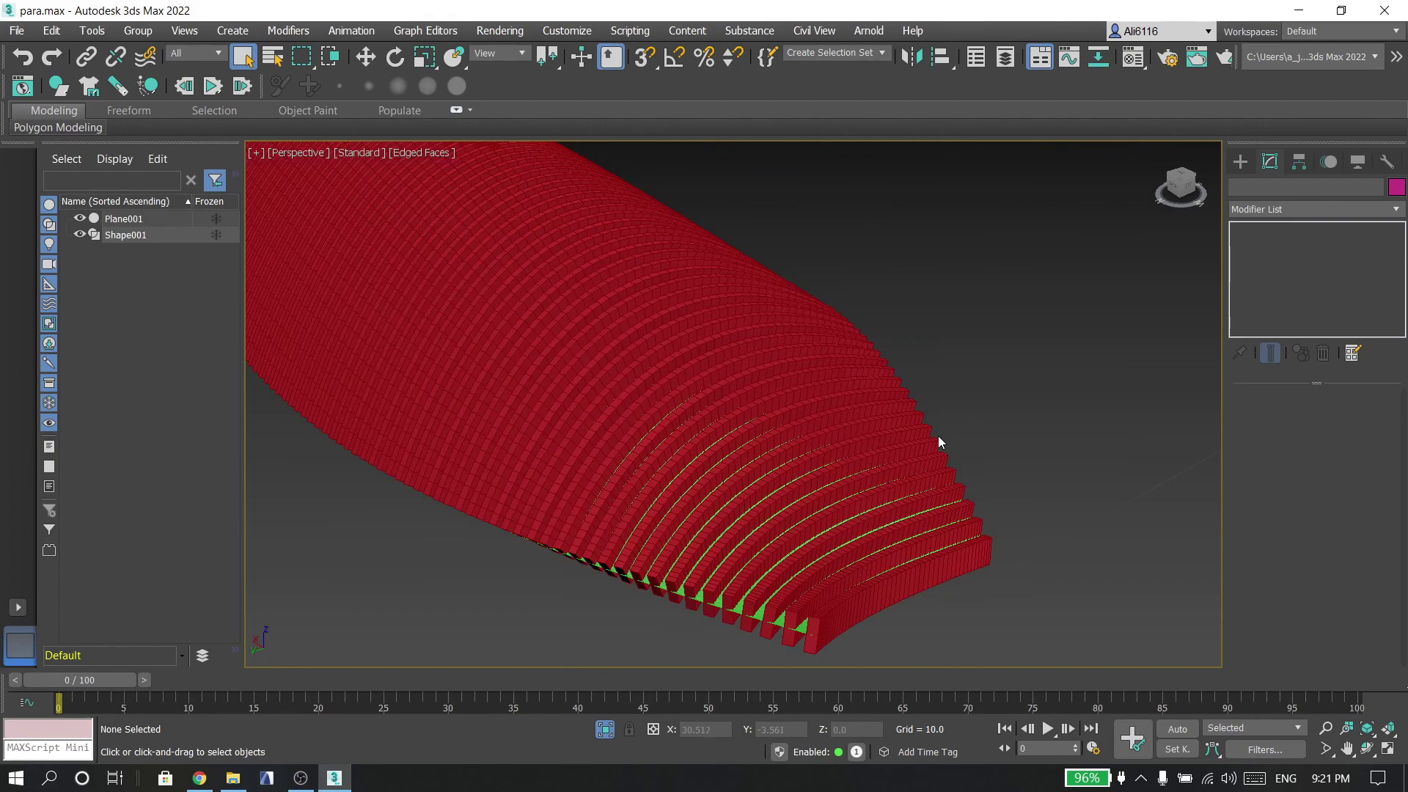
scroll(880, 440, up, 4)
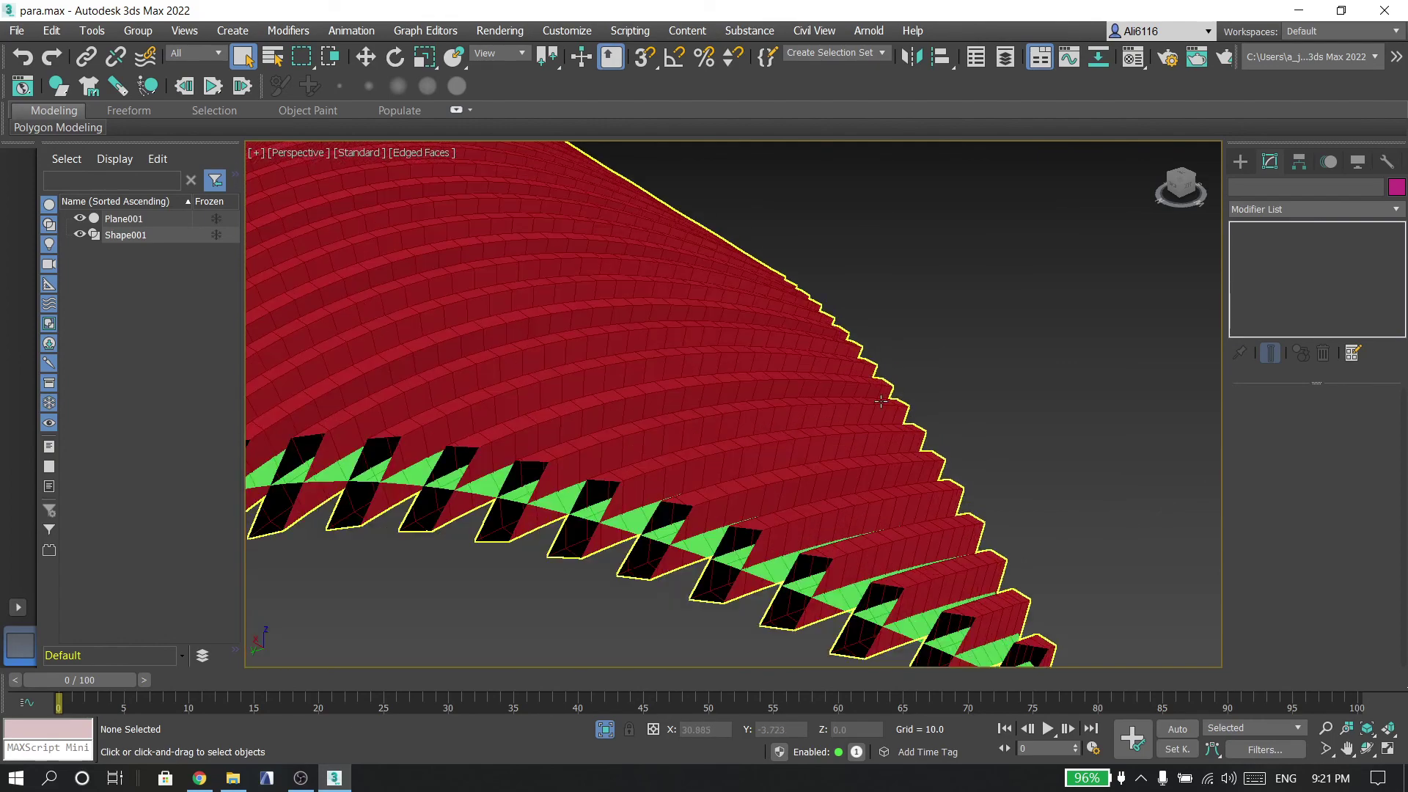
alt+middle_drag(881, 455, 883, 492)
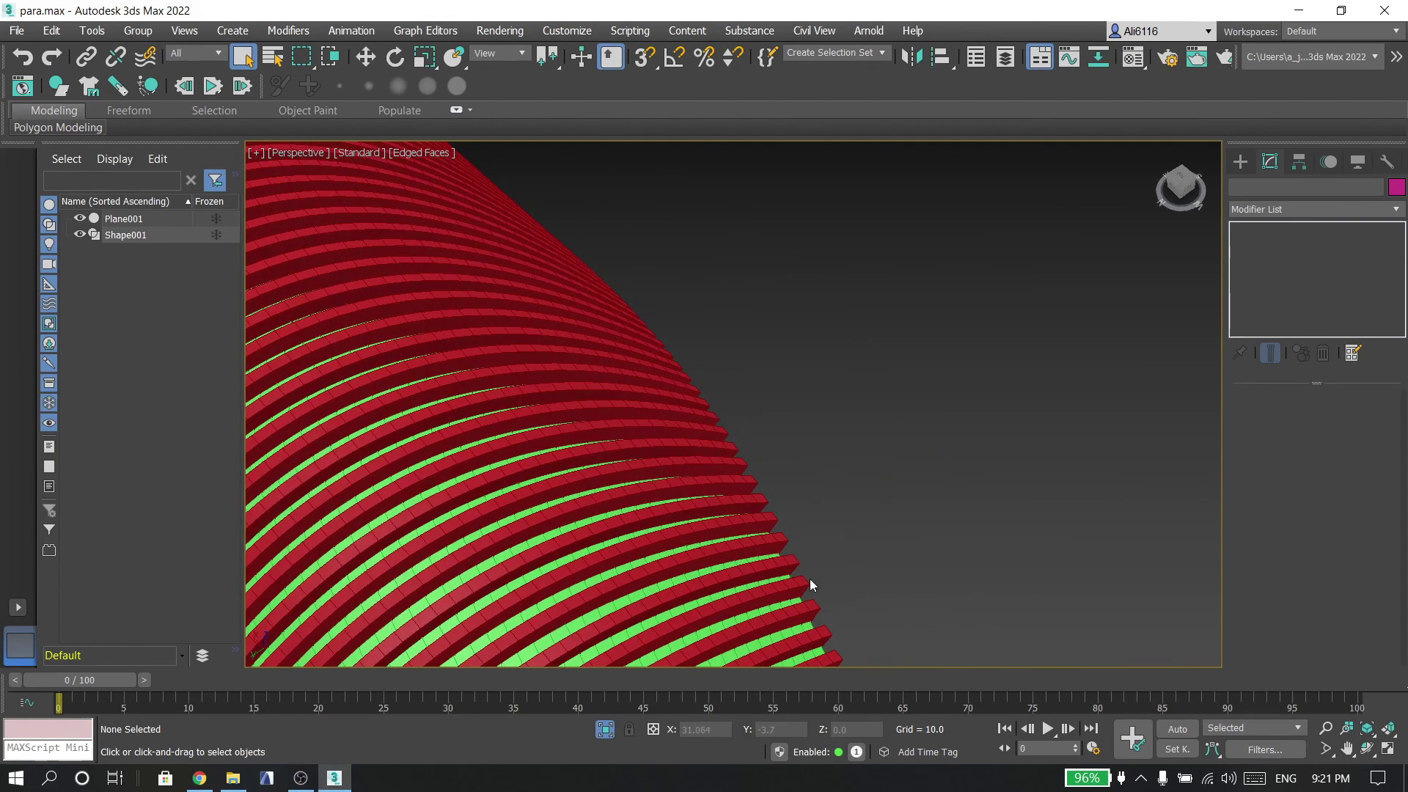
click(795, 604)
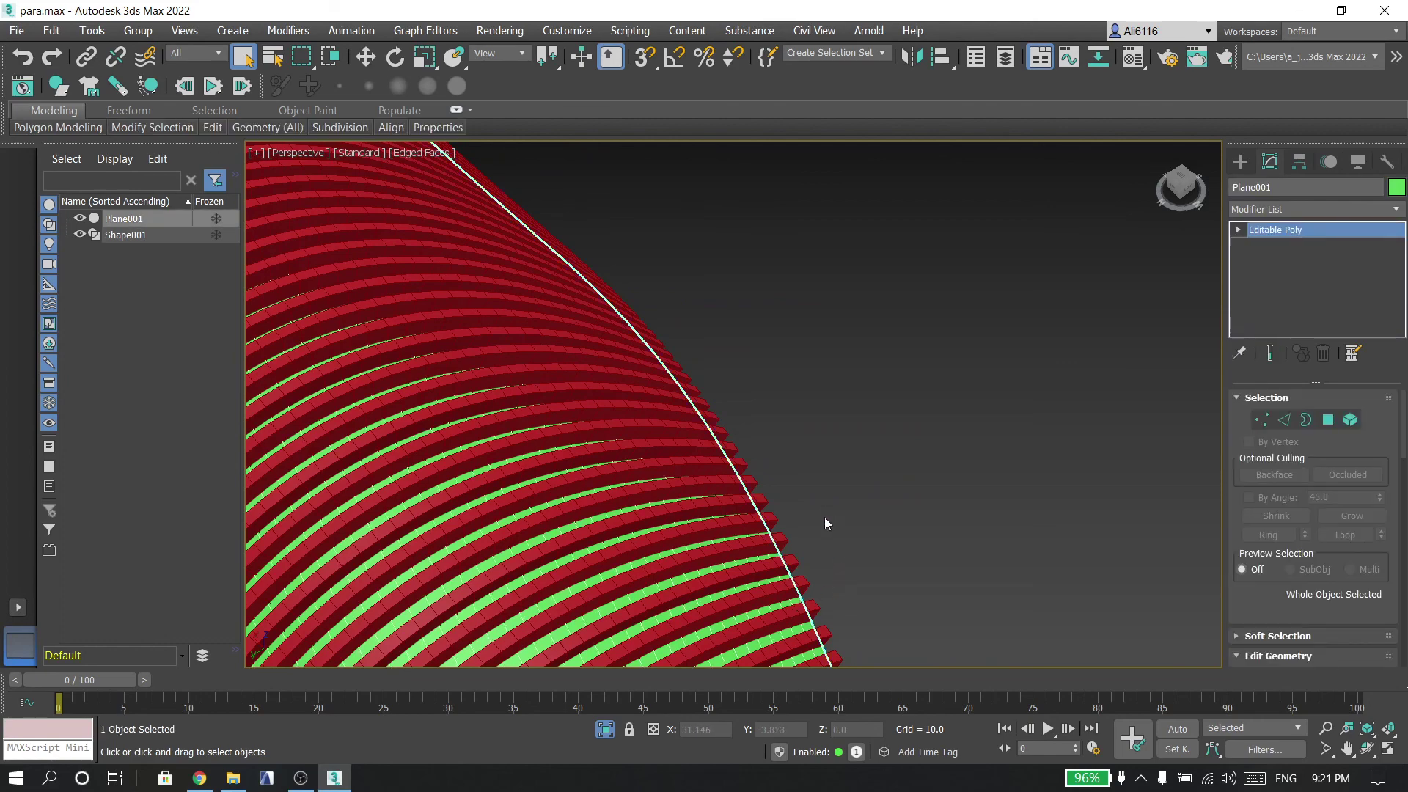
At edge level, select a row of short lengthwise edges across the plane's full width, from one side border to the other.
scroll(830, 512, down, 3)
scroll(839, 535, down, 1)
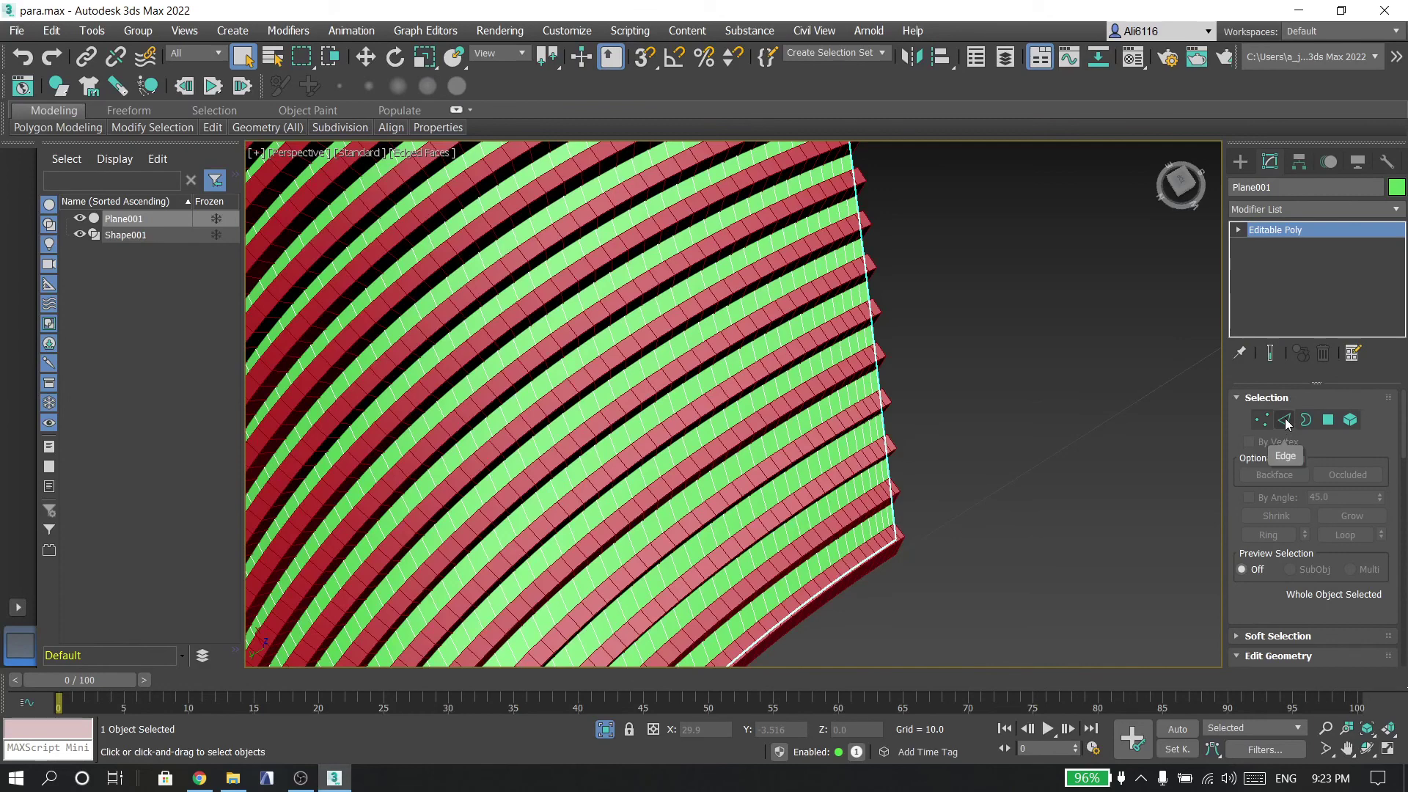
click(1285, 421)
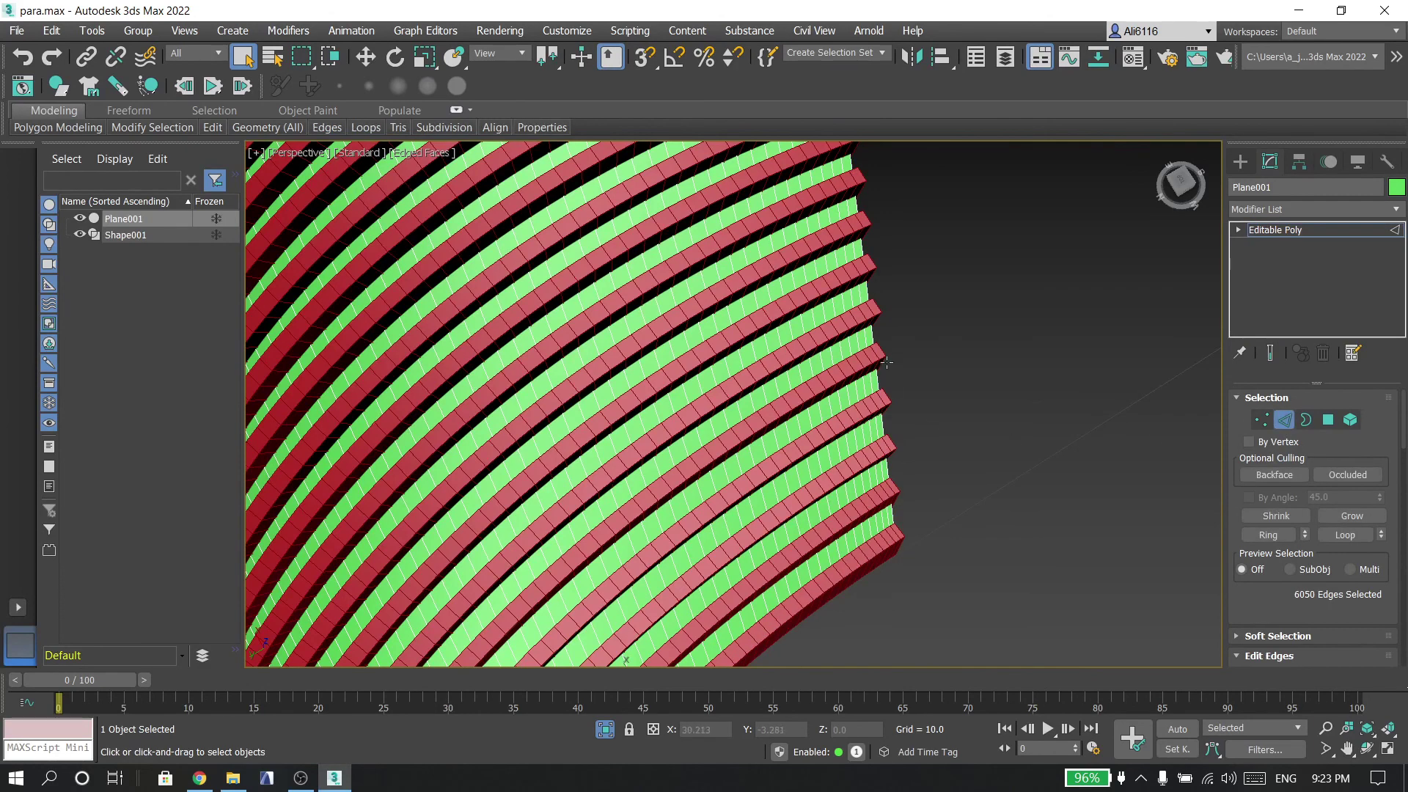
click(872, 331)
key(shift)
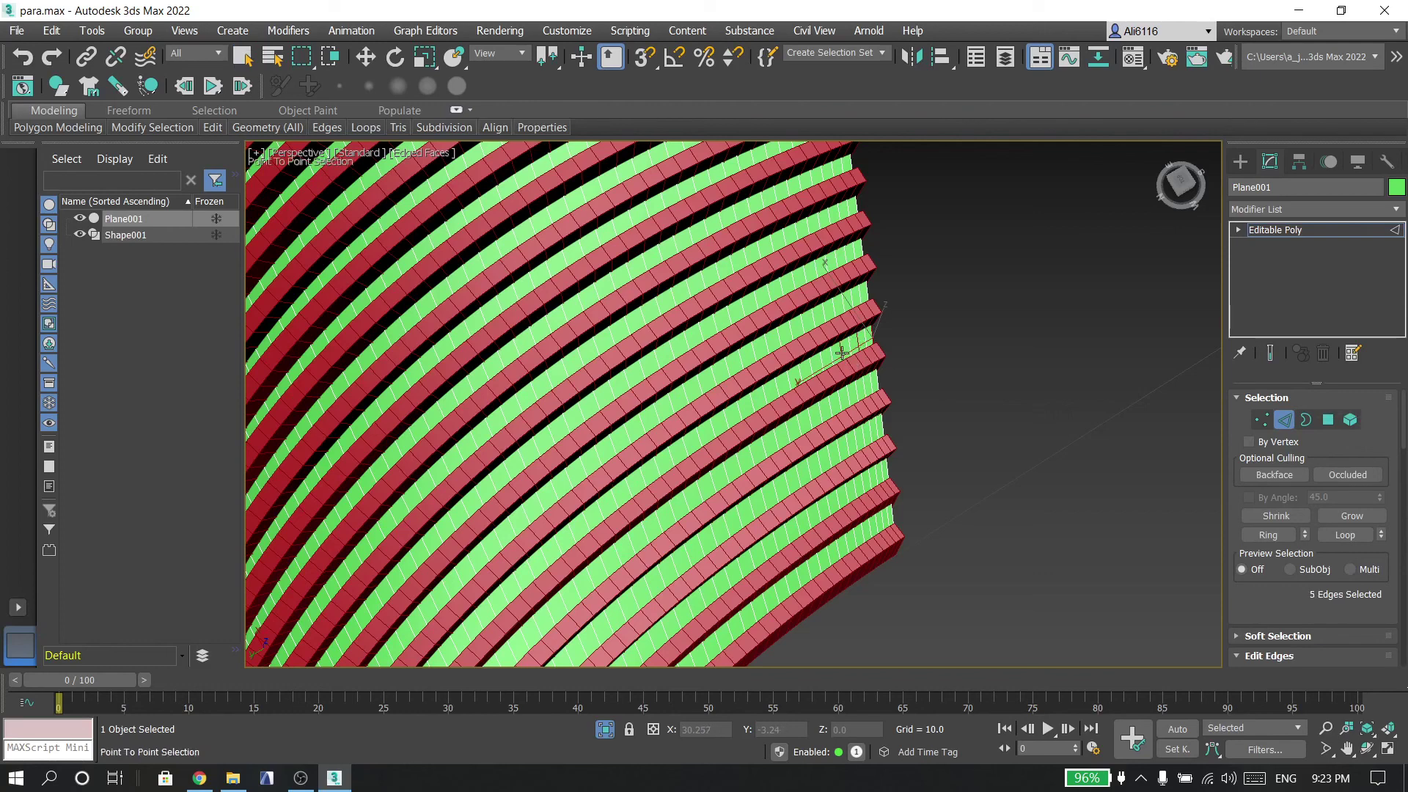
click(823, 365)
click(793, 380)
click(757, 403)
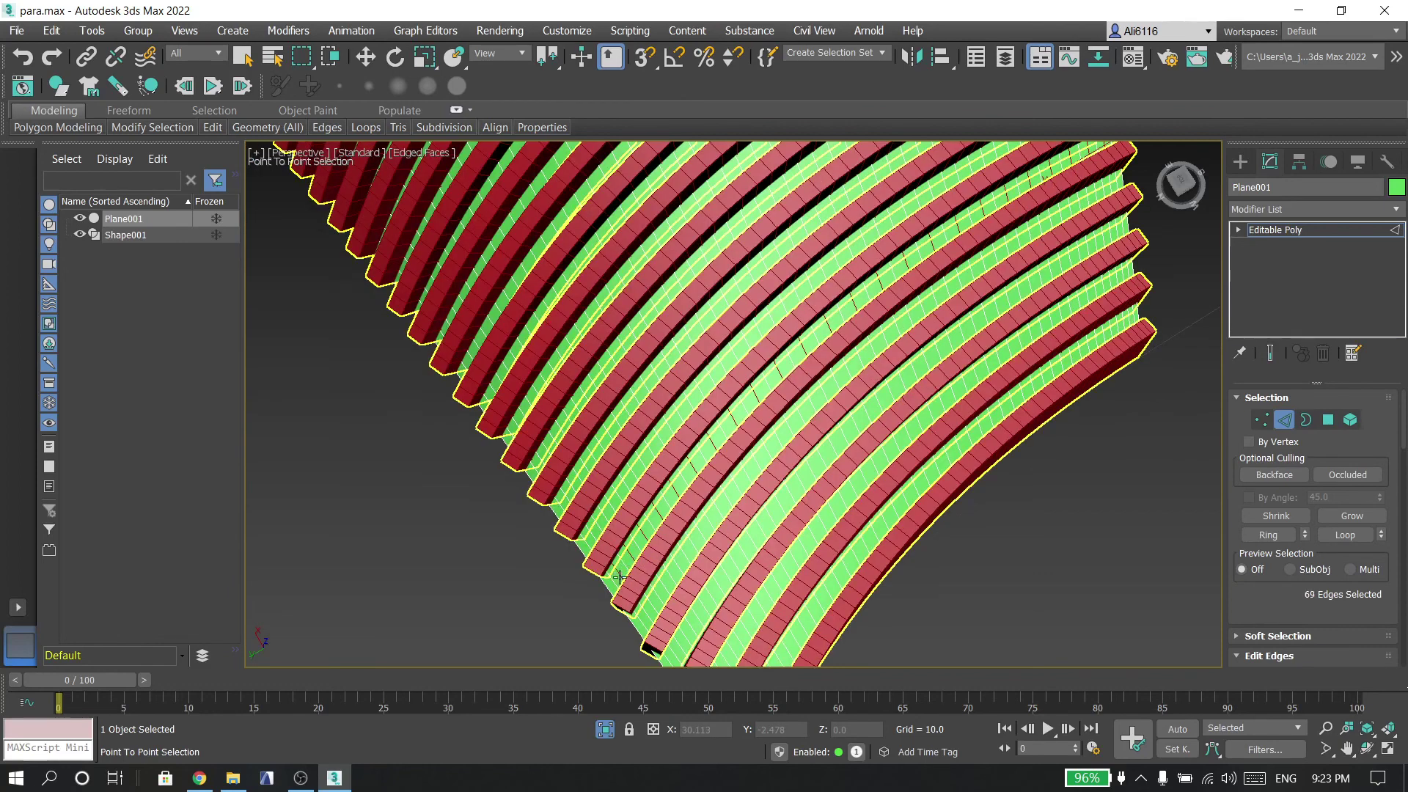
click(620, 578)
right_click(579, 605)
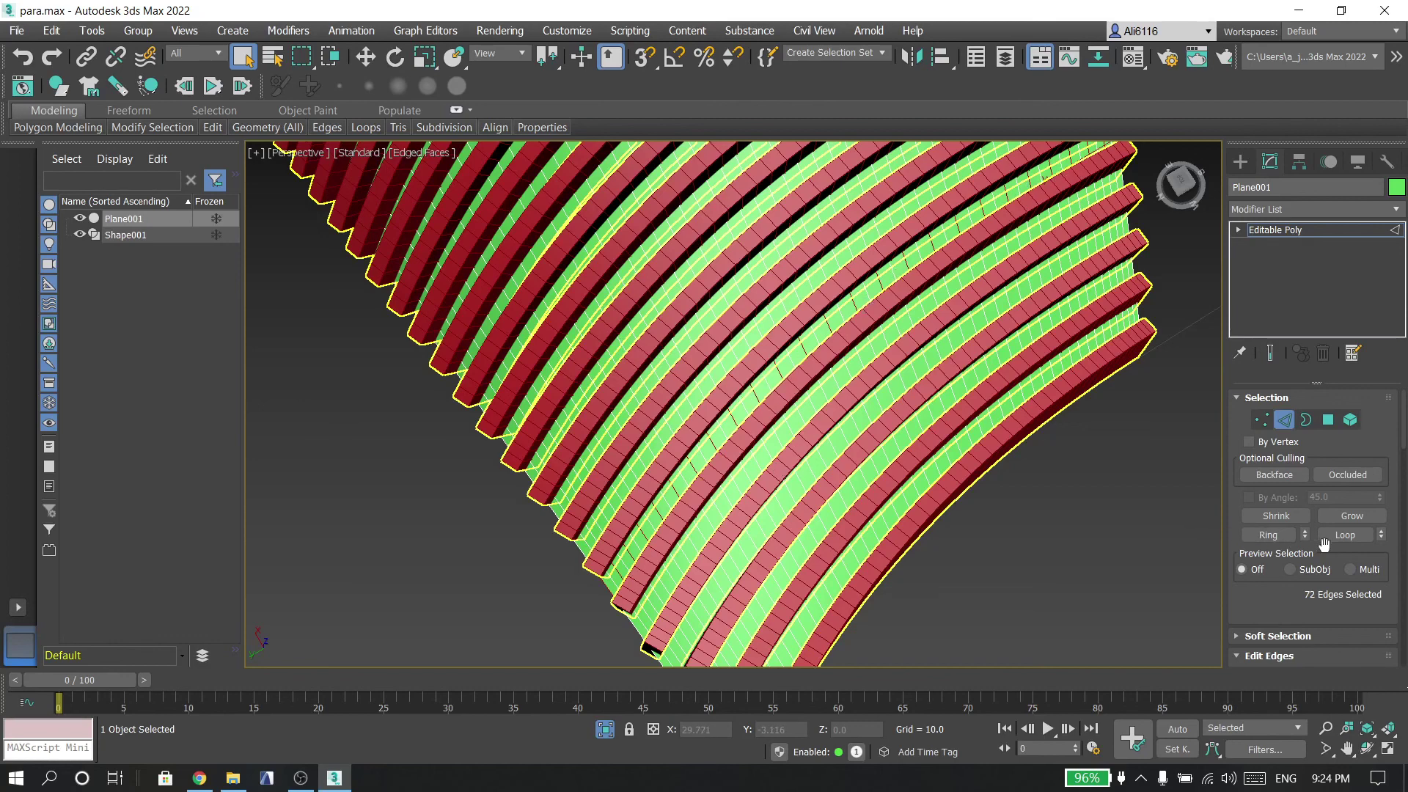
Extend the edge selection along the plane's full length with Loop and create a Linear shape from it.
click(1353, 536)
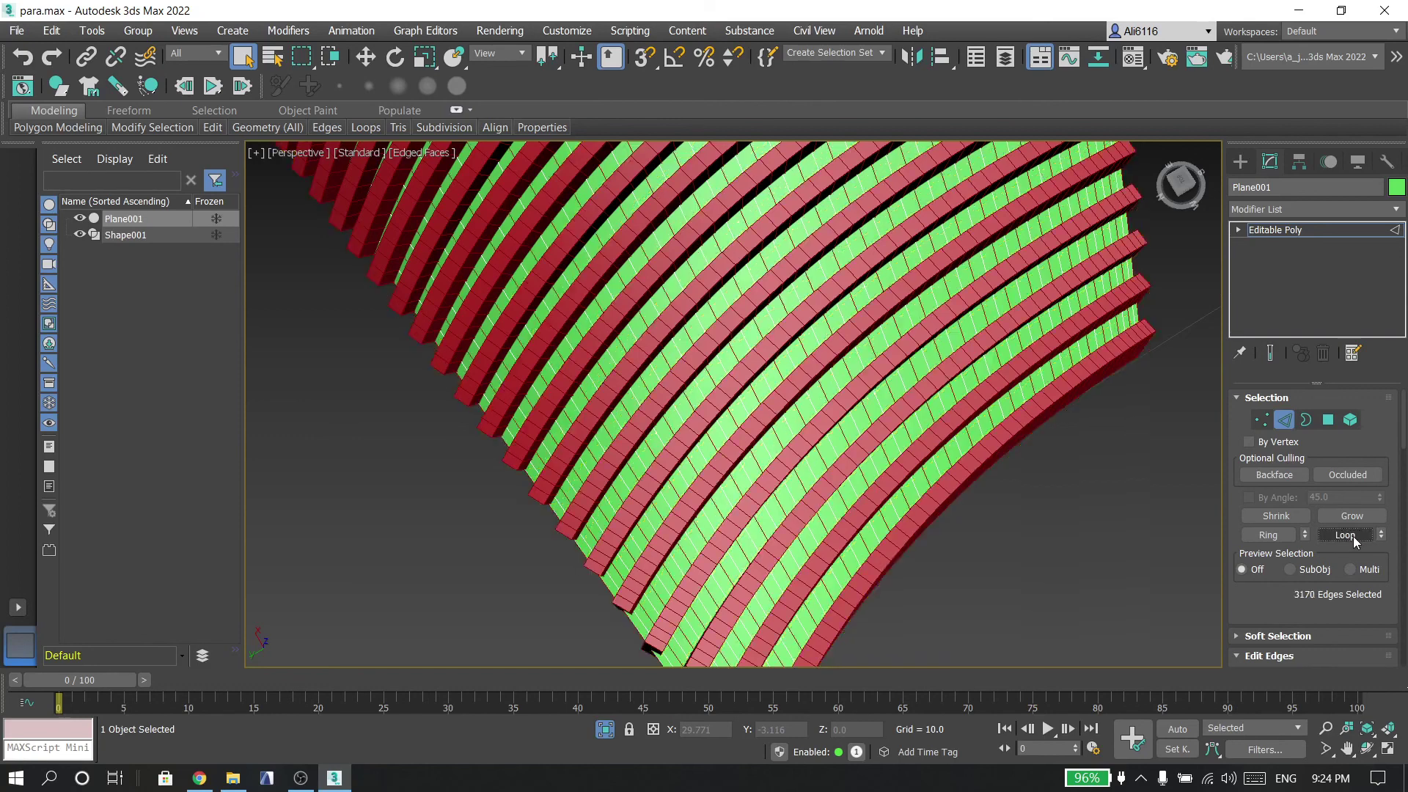
alt+middle_drag(847, 401, 810, 383)
right_click(808, 377)
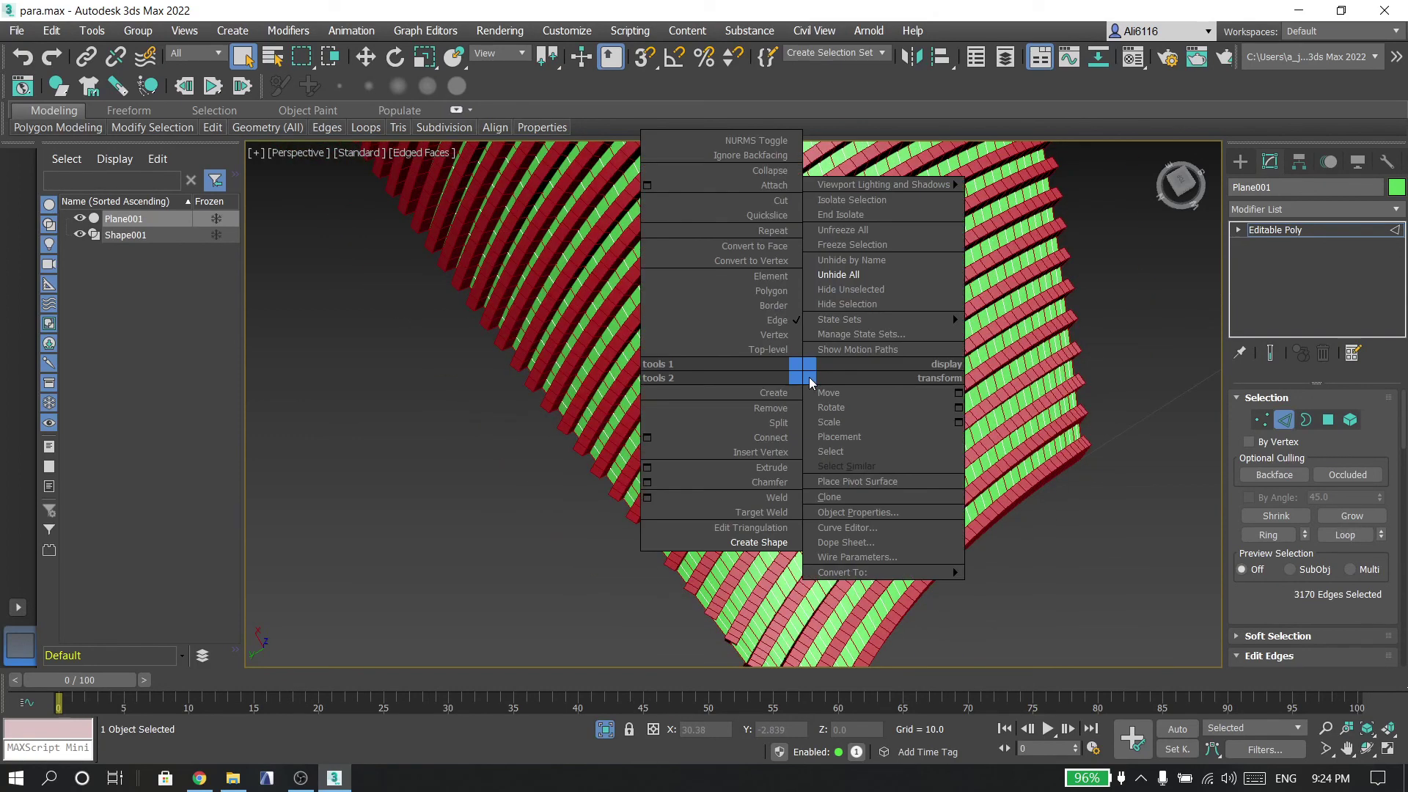
click(765, 541)
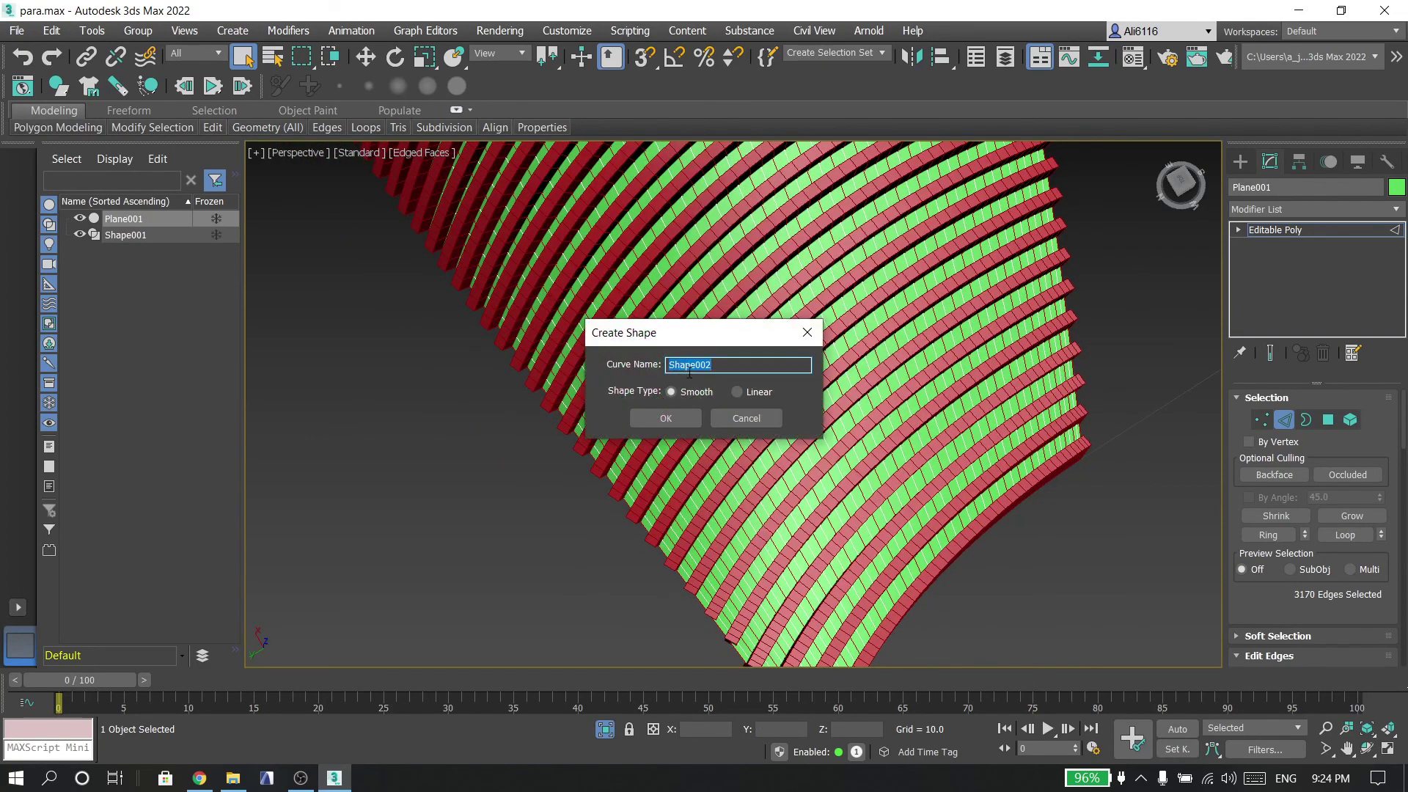
click(738, 392)
click(665, 418)
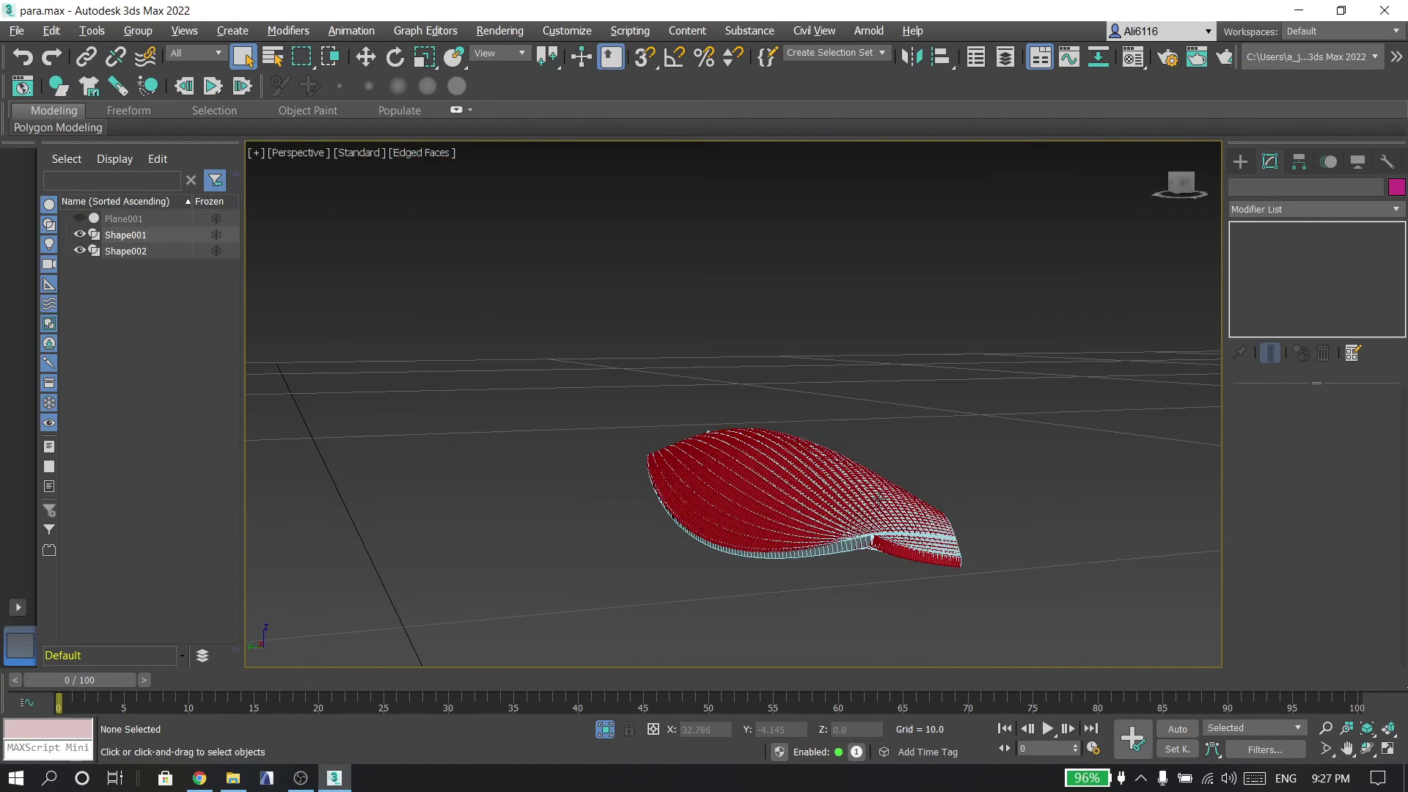
Select the lengthwise spline shape and reduce its rectangular cross-section to length 0.016 and width 0.01, with an aspect of 1.649.
scroll(879, 498, up, 8)
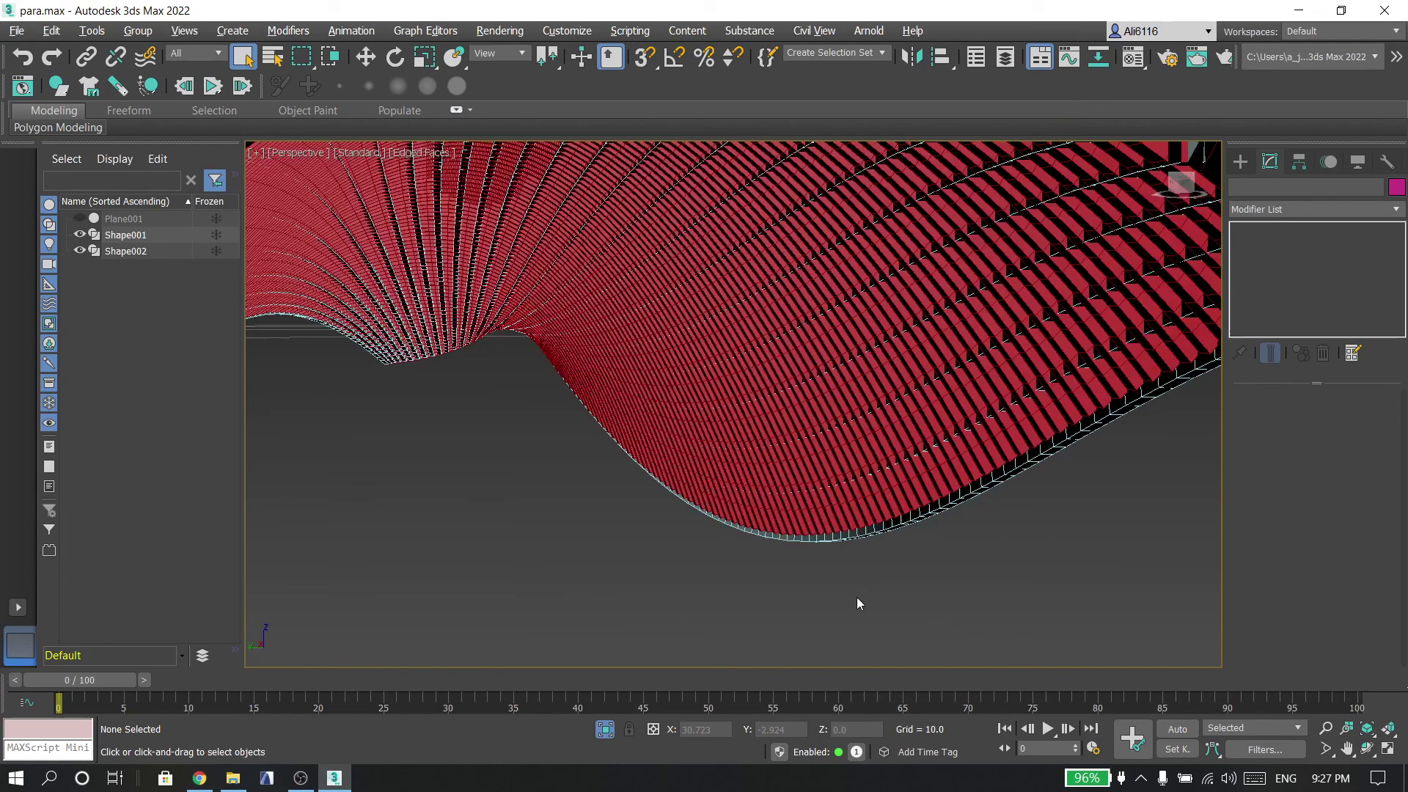
scroll(856, 597, down, 5)
click(862, 589)
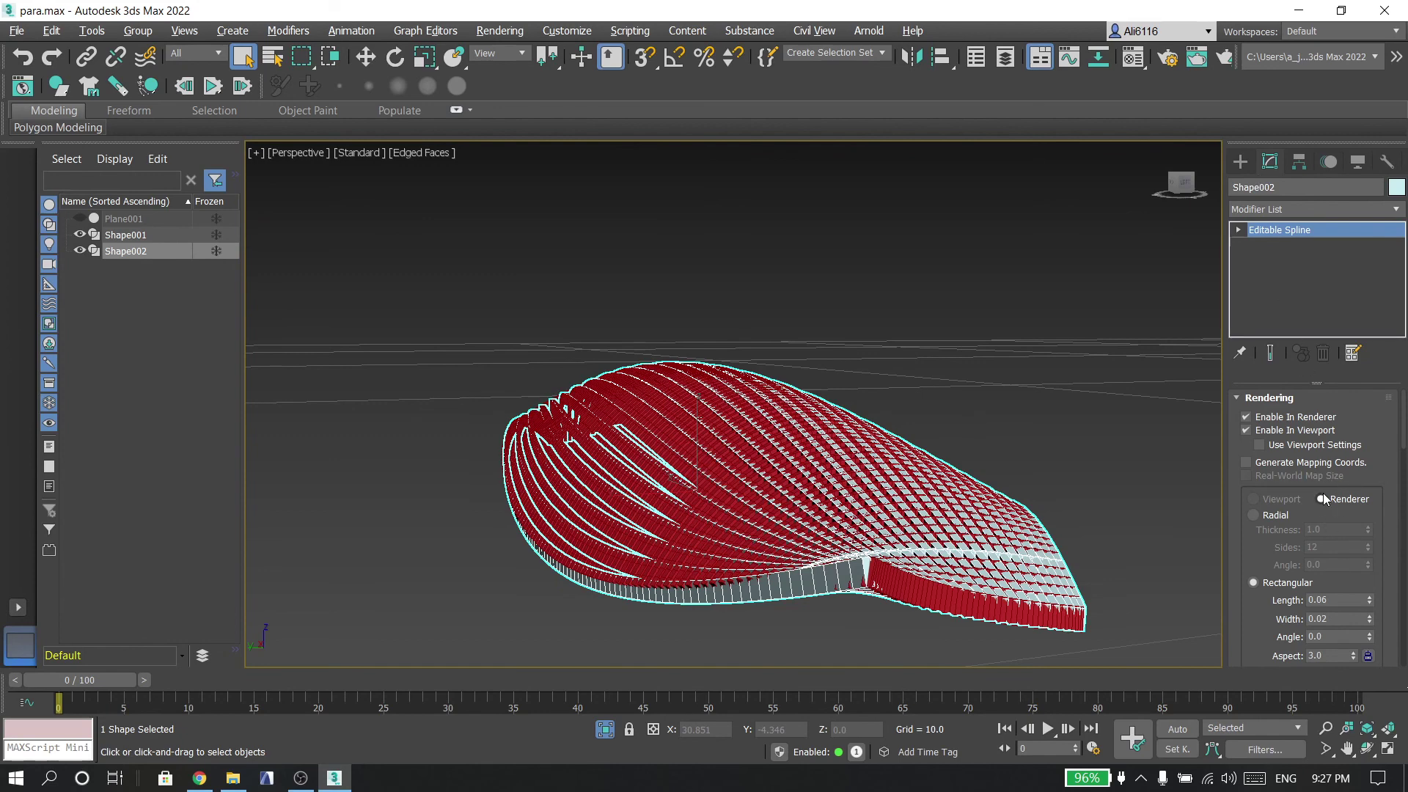
scroll(1346, 554, down, 2)
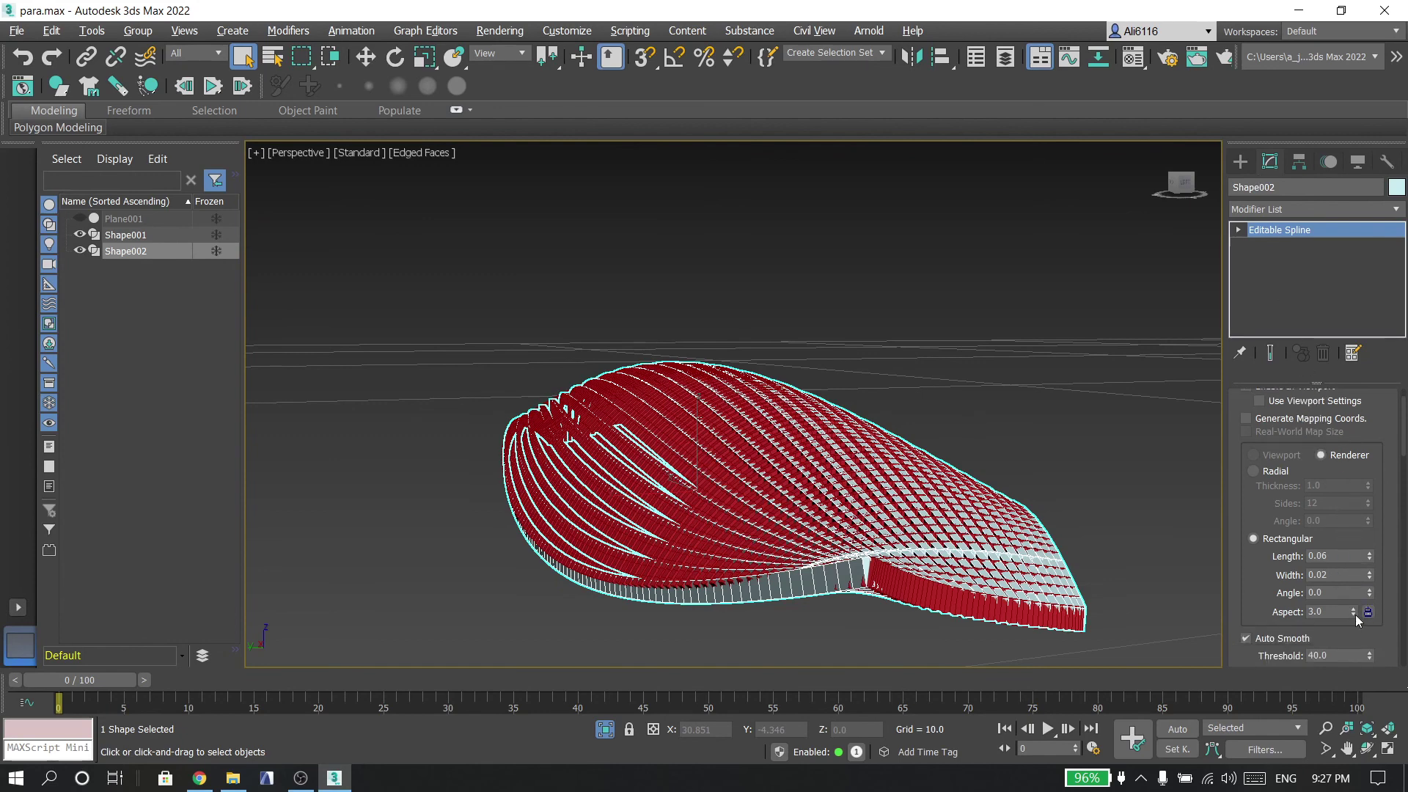
drag(1355, 615, 1370, 579)
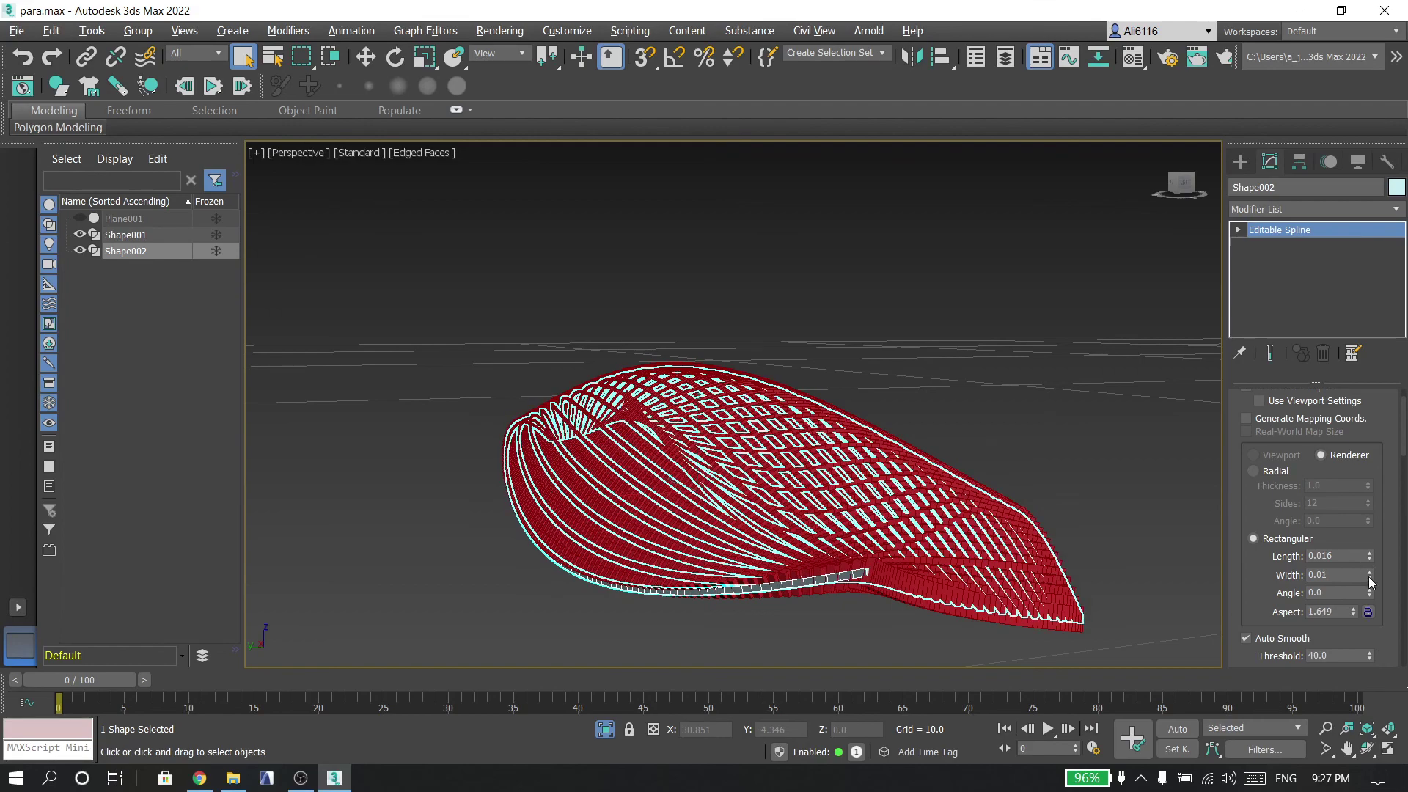
Deselect the lengthwise shape and examine how its strips cross the slats along the surface and at the narrow end.
scroll(865, 392, up, 6)
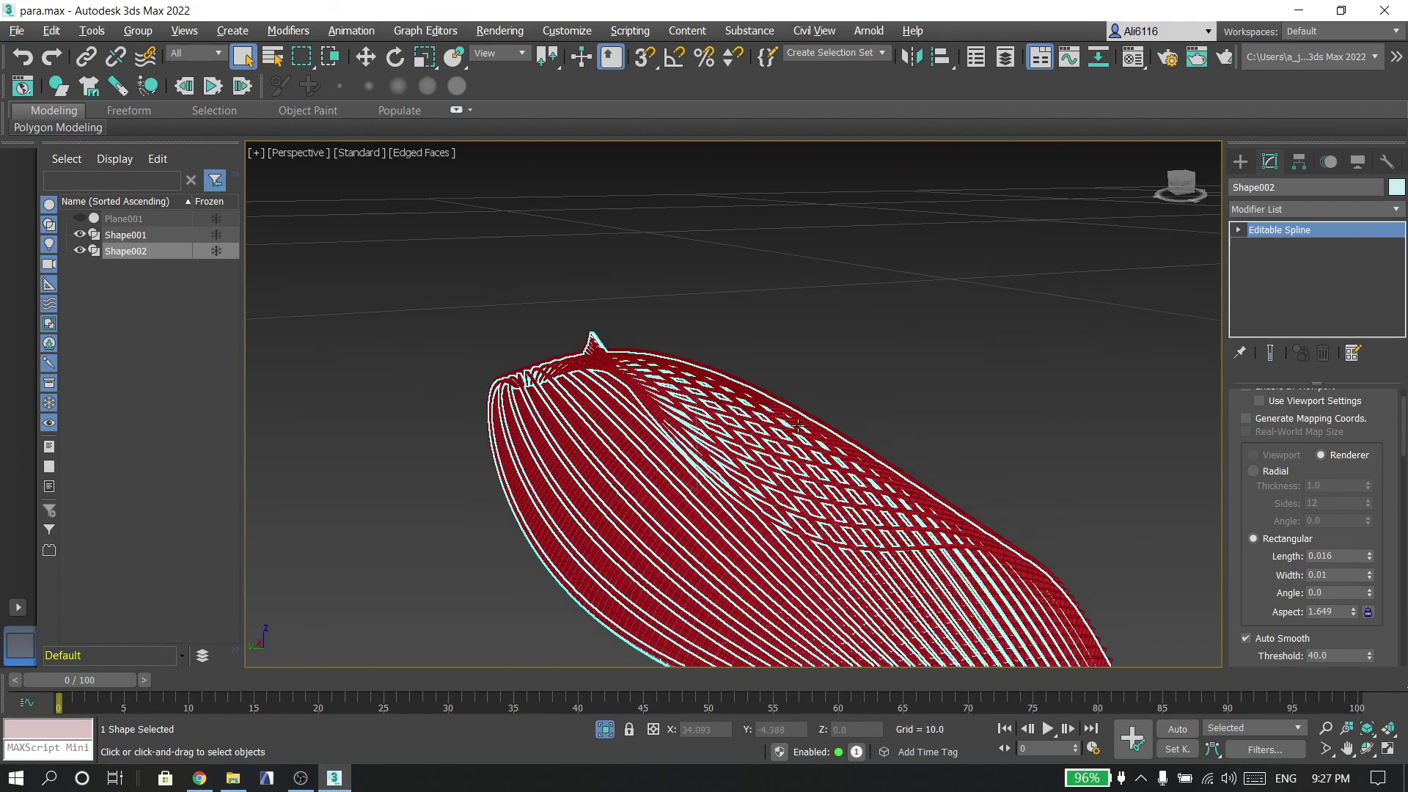
alt+middle_drag(829, 453, 923, 415)
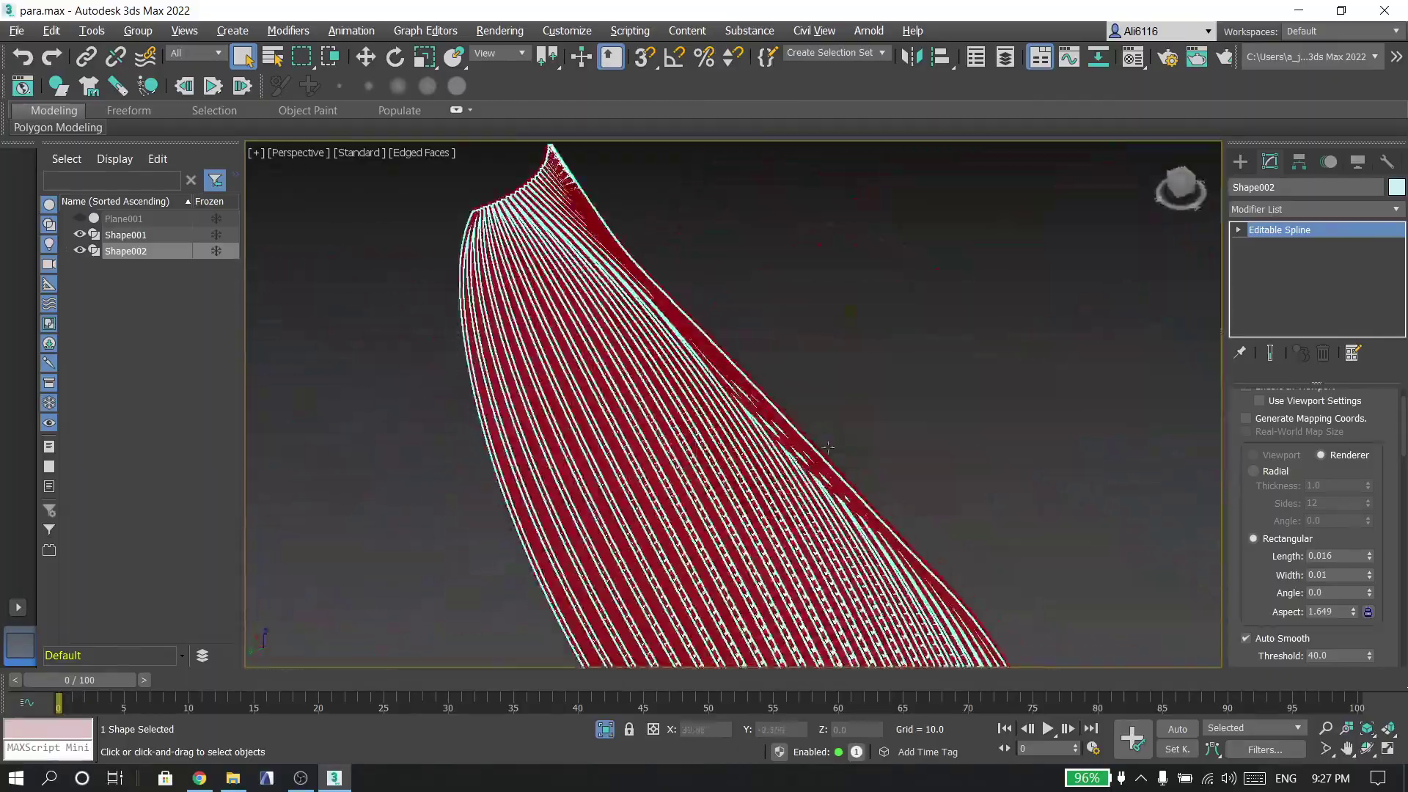
click(923, 416)
alt+middle_drag(881, 460, 532, 433)
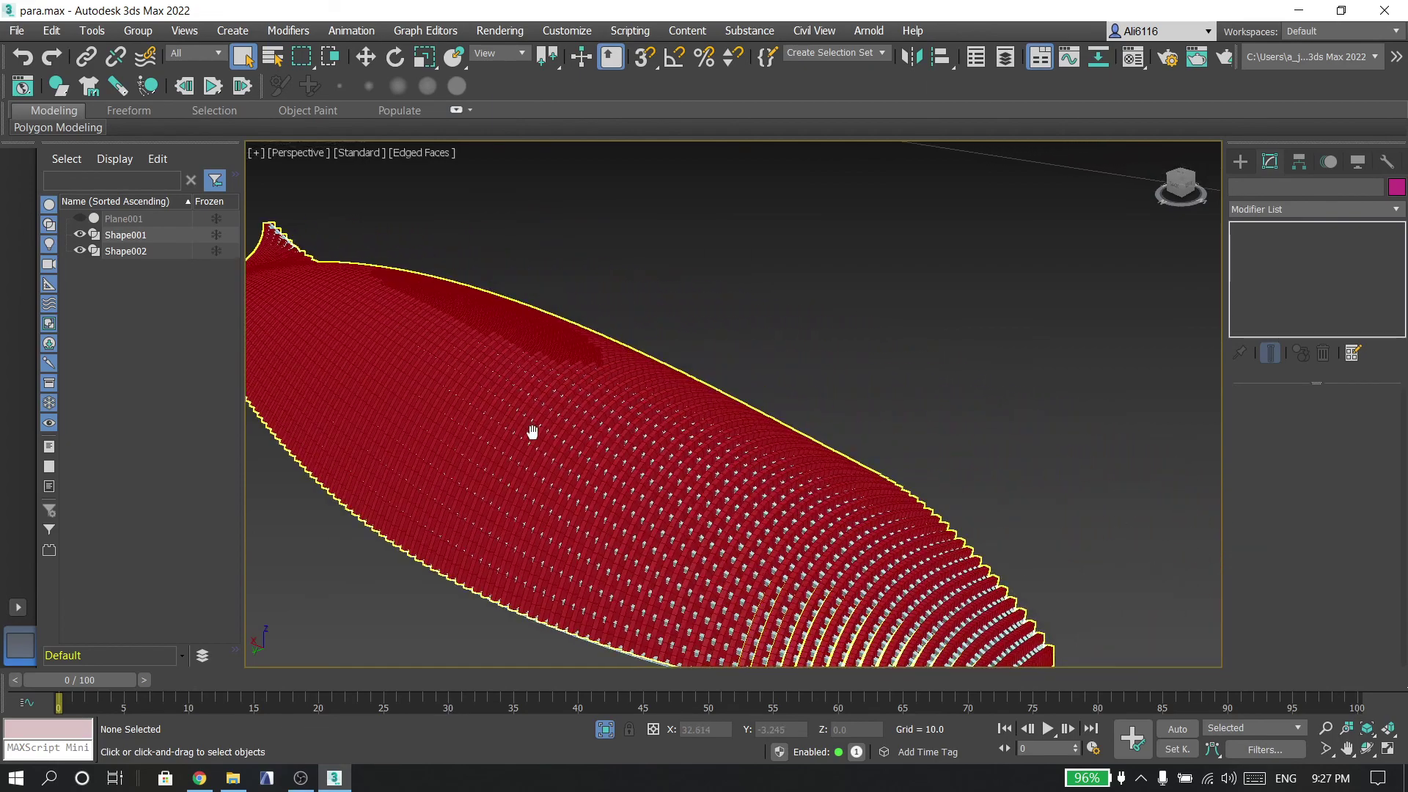
middle_drag(773, 534, 721, 433)
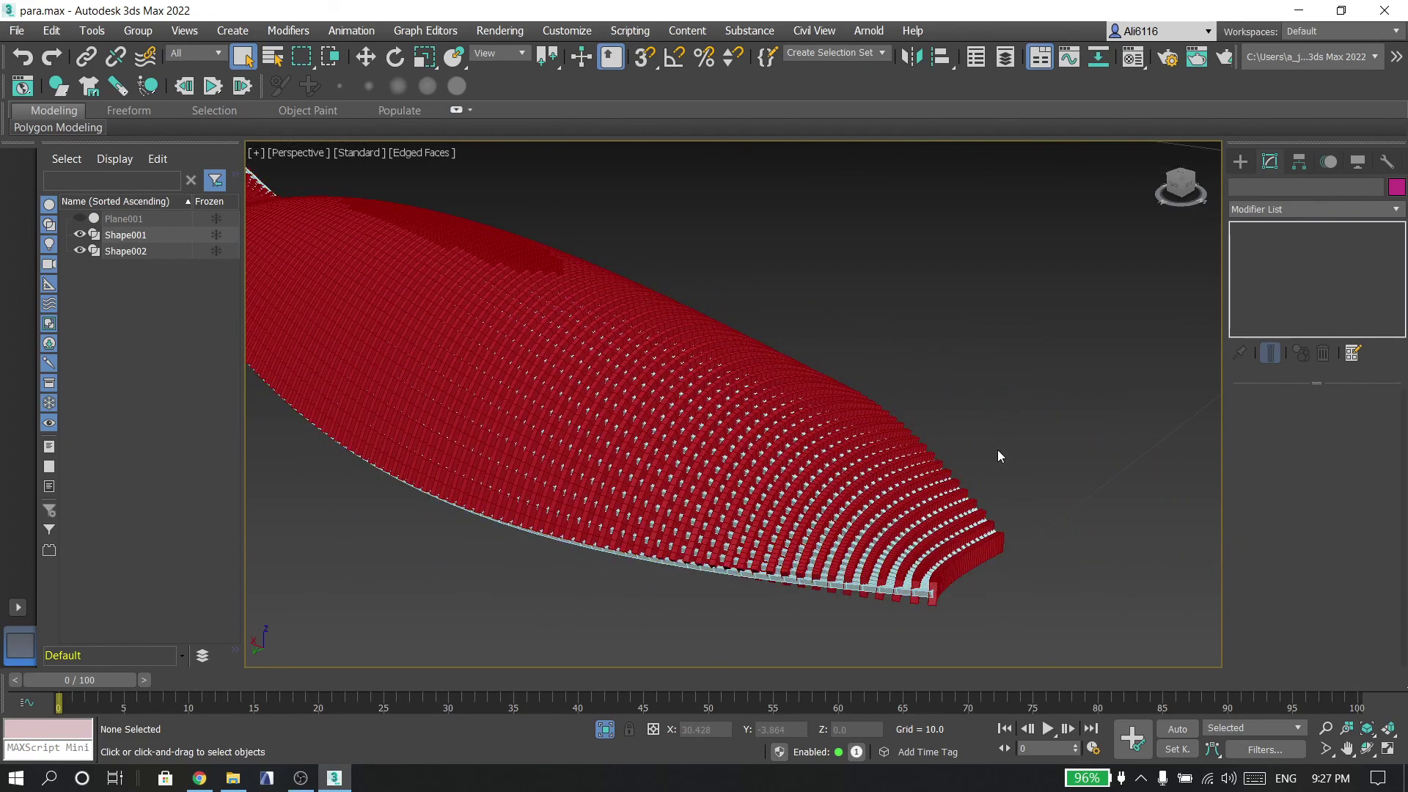
scroll(997, 450, down, 1)
scroll(1052, 588, up, 1)
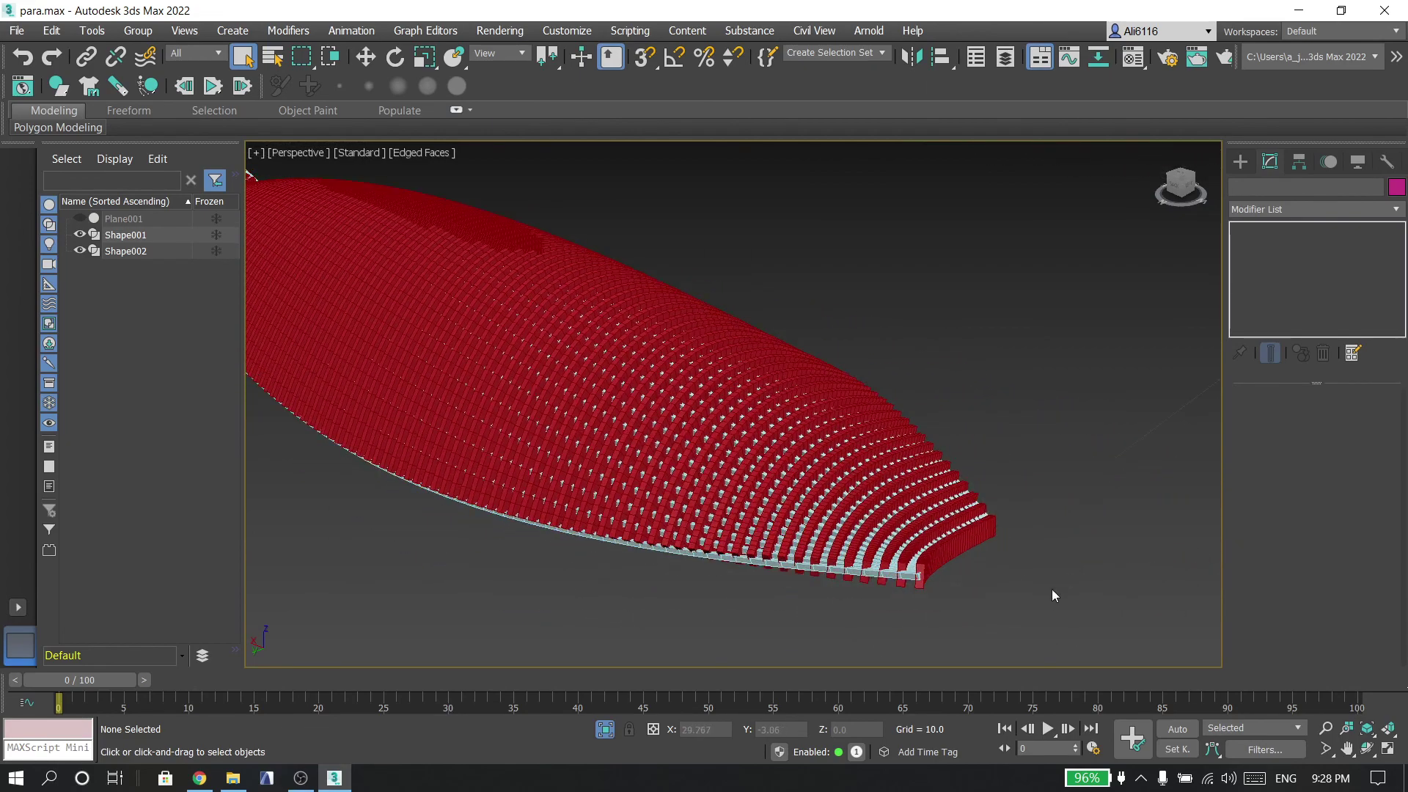
Switch the lengthwise shape's cross-section to Radial with thickness 0.02 and 3 sides, and deselect the shape.
click(829, 580)
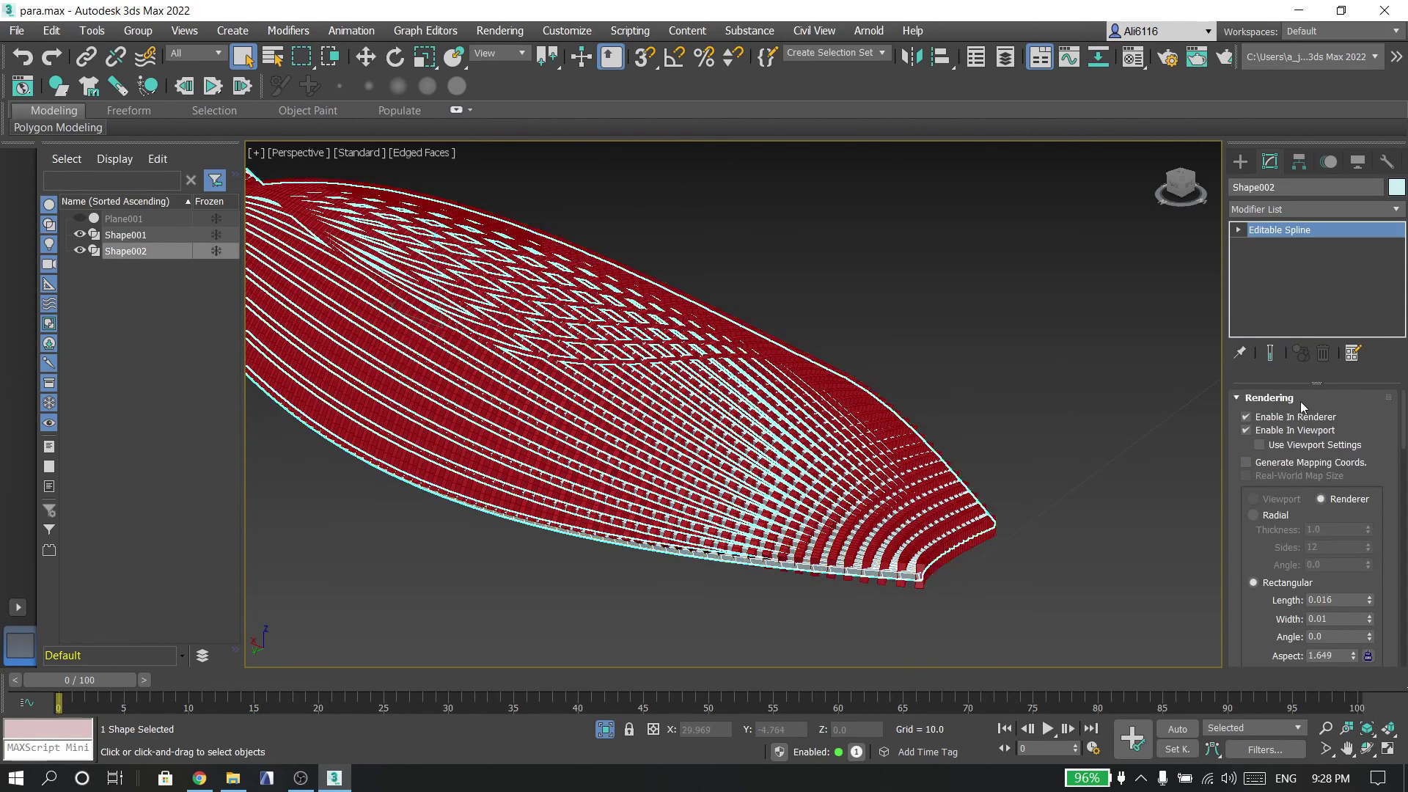
click(1256, 514)
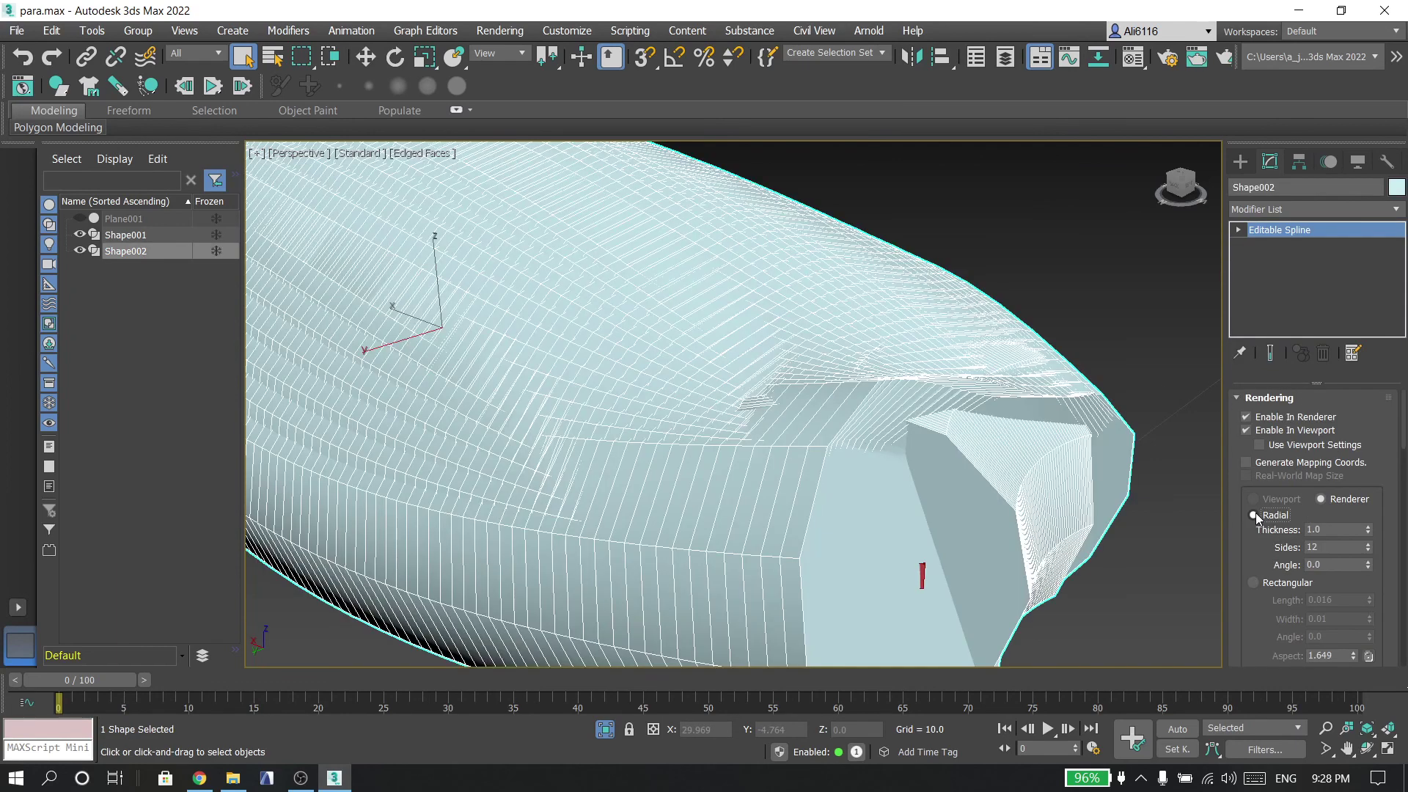
scroll(1339, 565, down, 1)
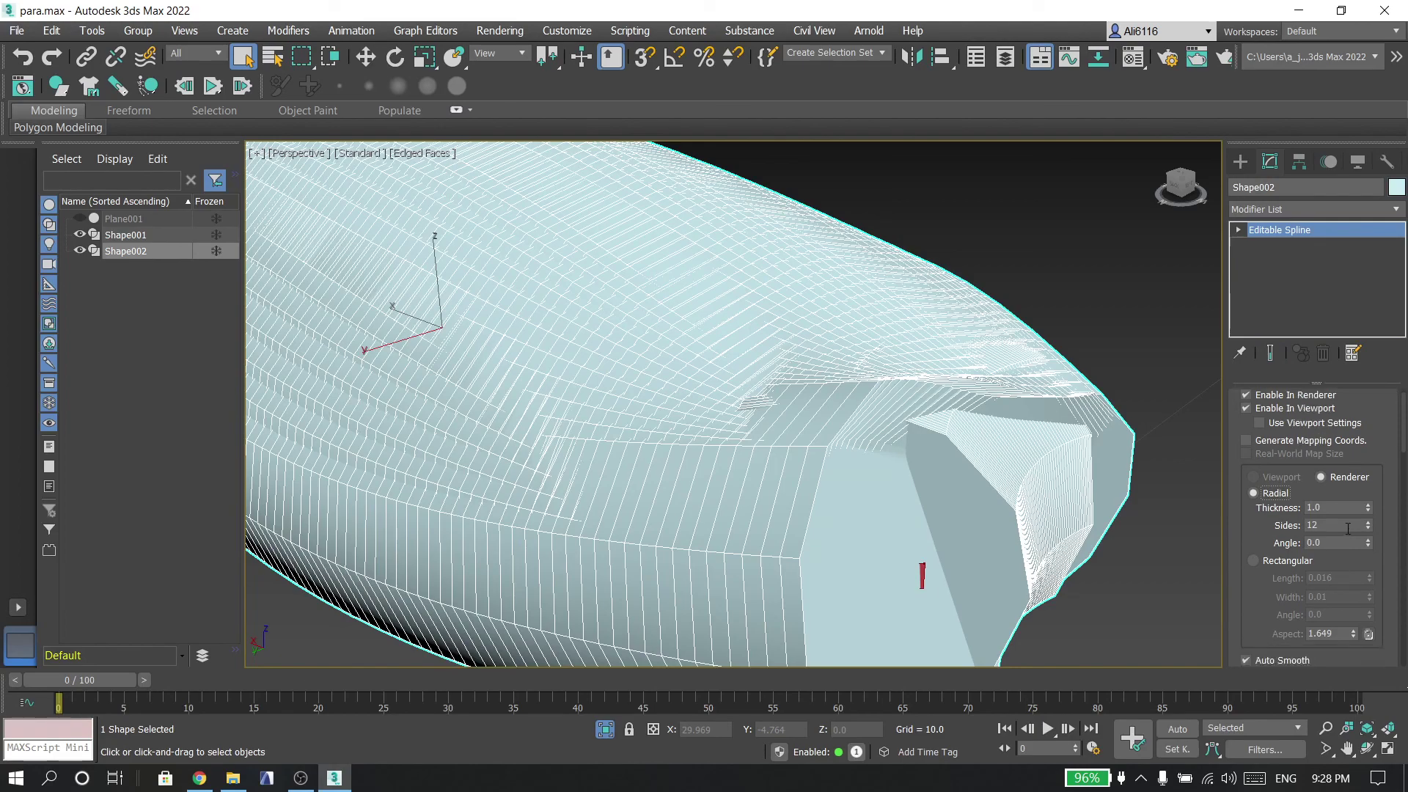
drag(1370, 511, 1373, 588)
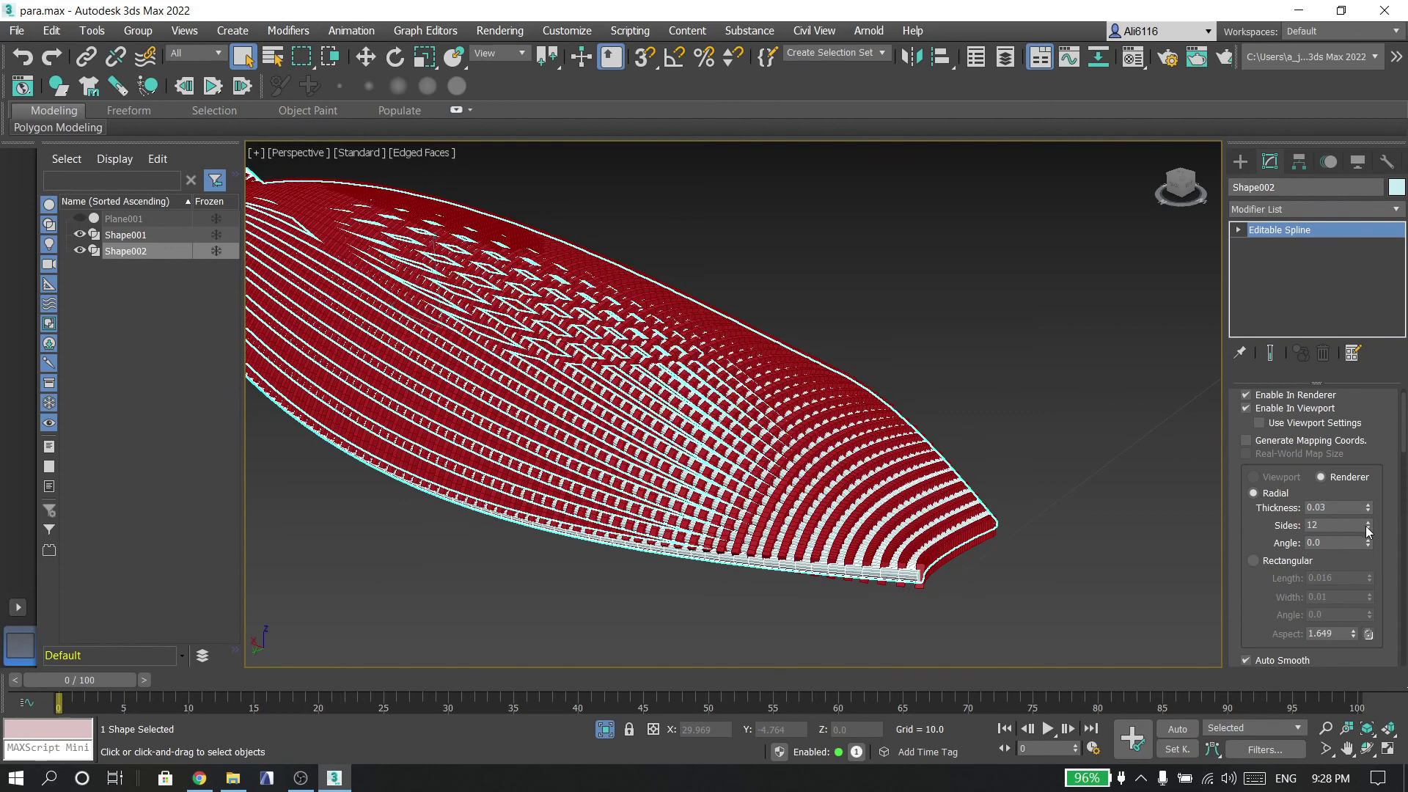
drag(1369, 531, 1368, 555)
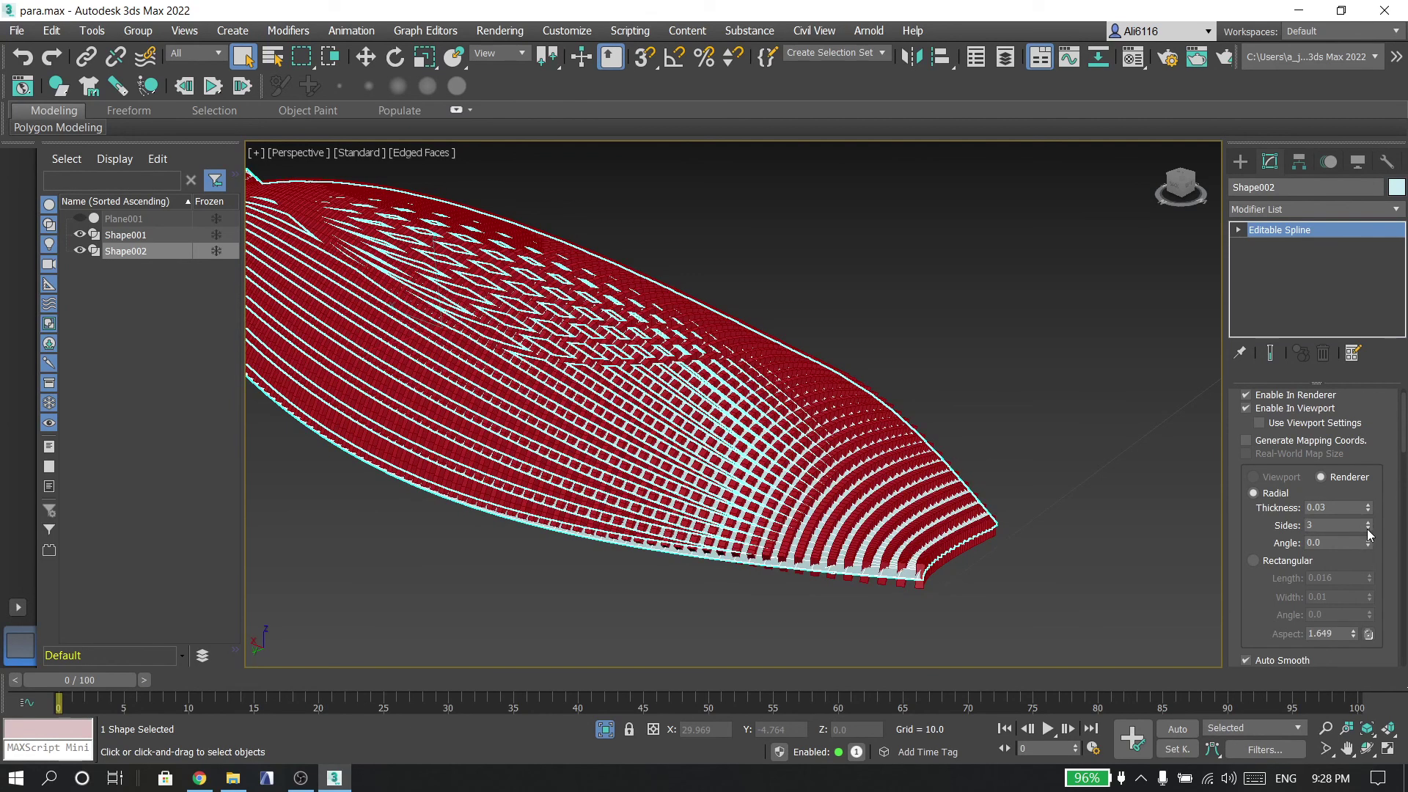
drag(1368, 511, 1368, 515)
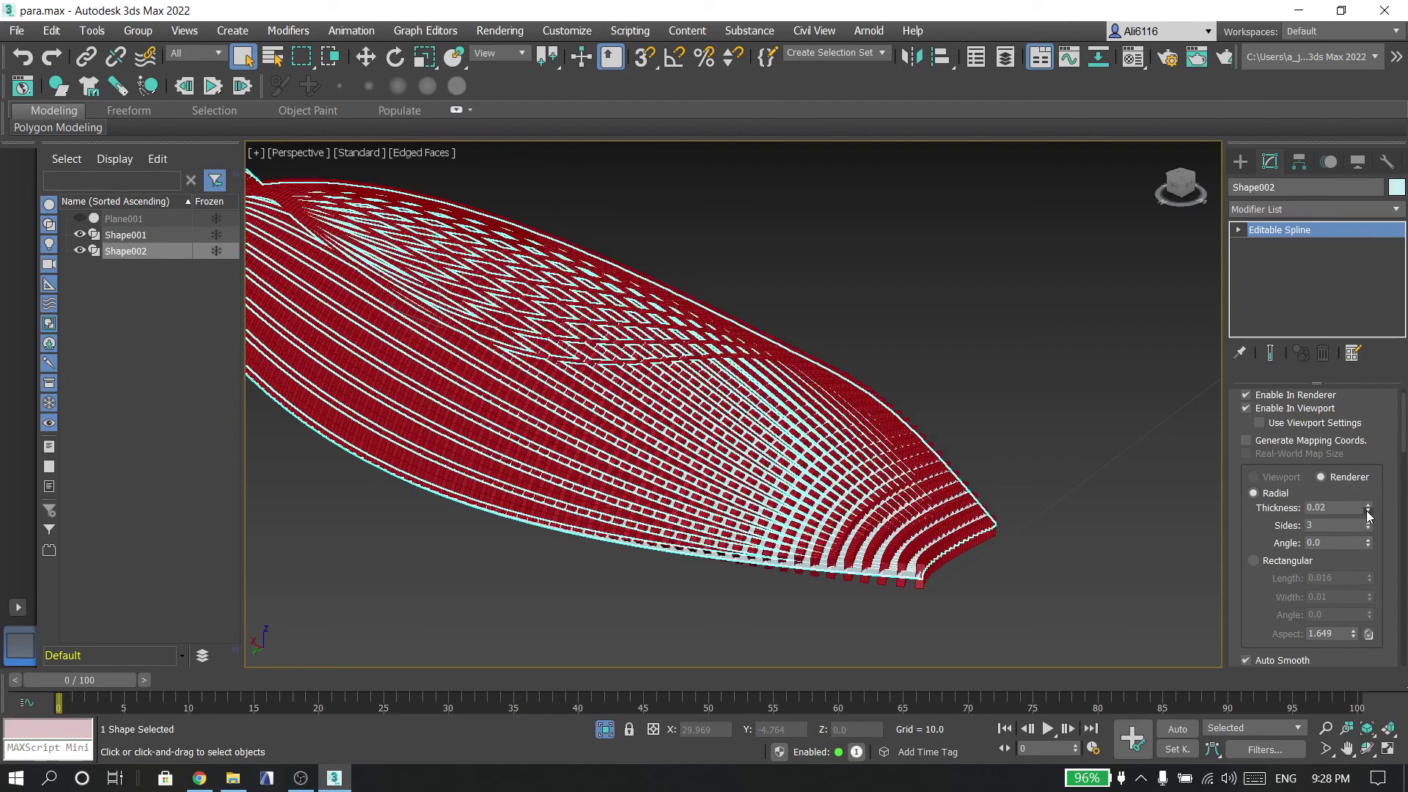
click(1010, 429)
Select the lengthwise spline shape, reduce its radial thickness to 0.01, and deselect it to check the thinner strips against the slats.
alt+middle_drag(688, 443, 807, 558)
scroll(926, 508, up, 5)
scroll(891, 499, down, 4)
scroll(800, 543, up, 6)
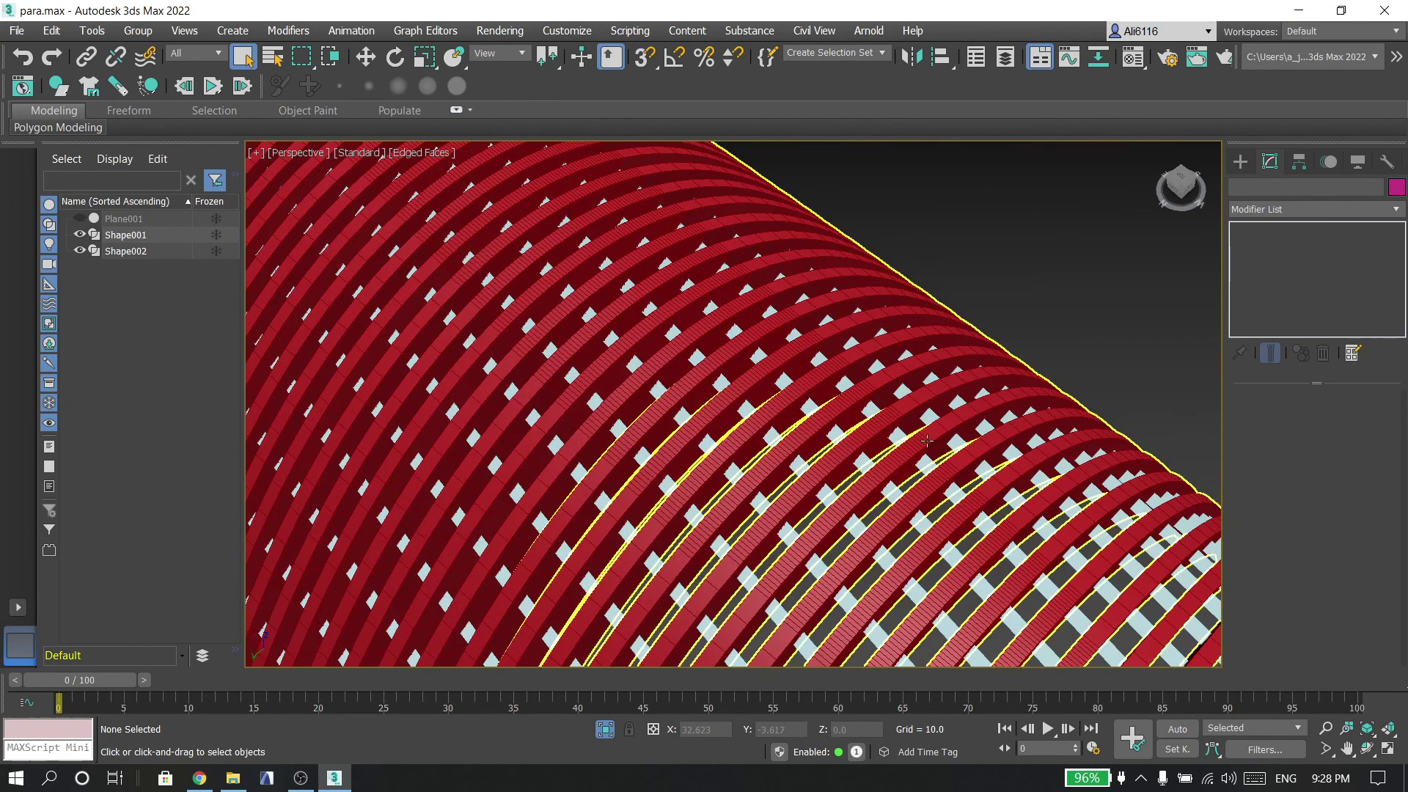
click(932, 415)
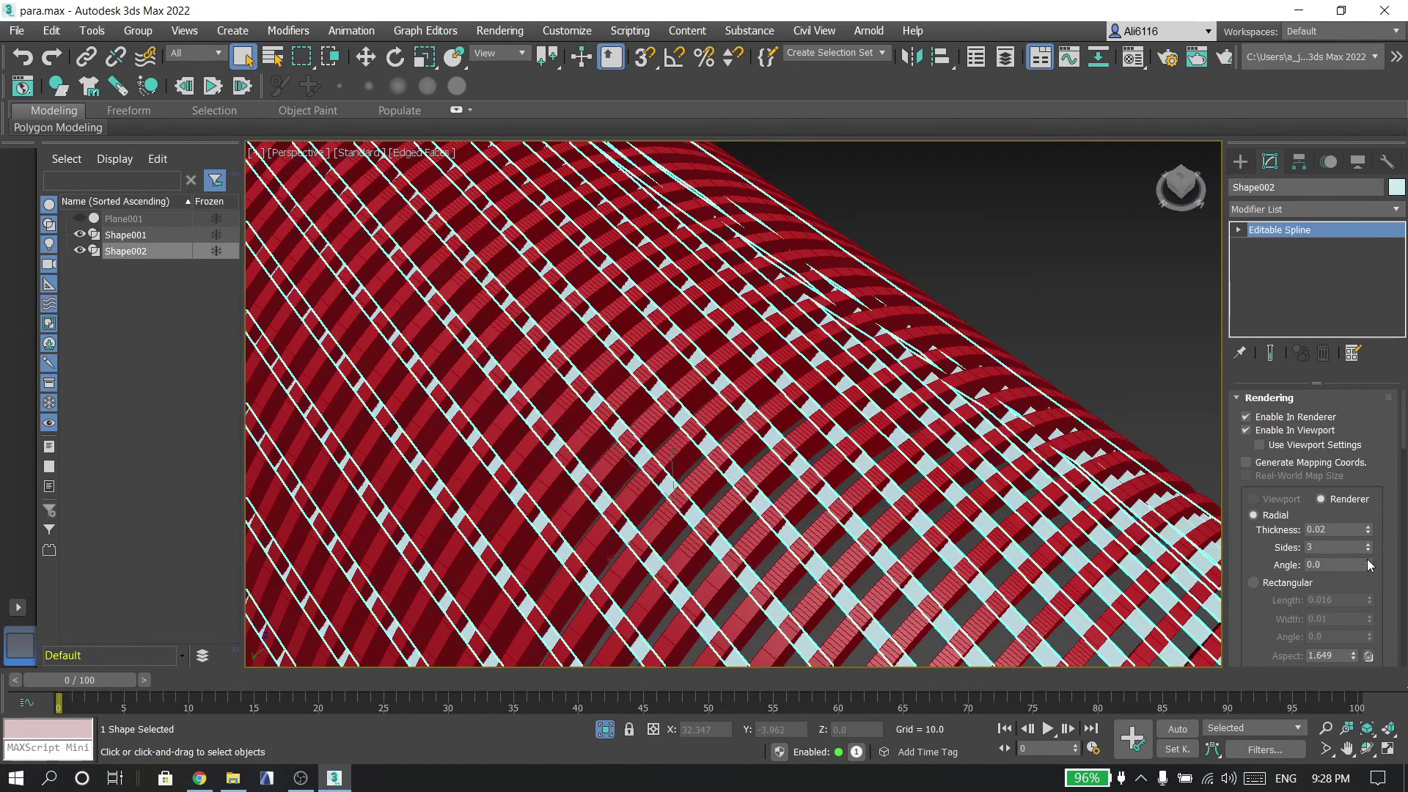
click(1368, 533)
click(1369, 534)
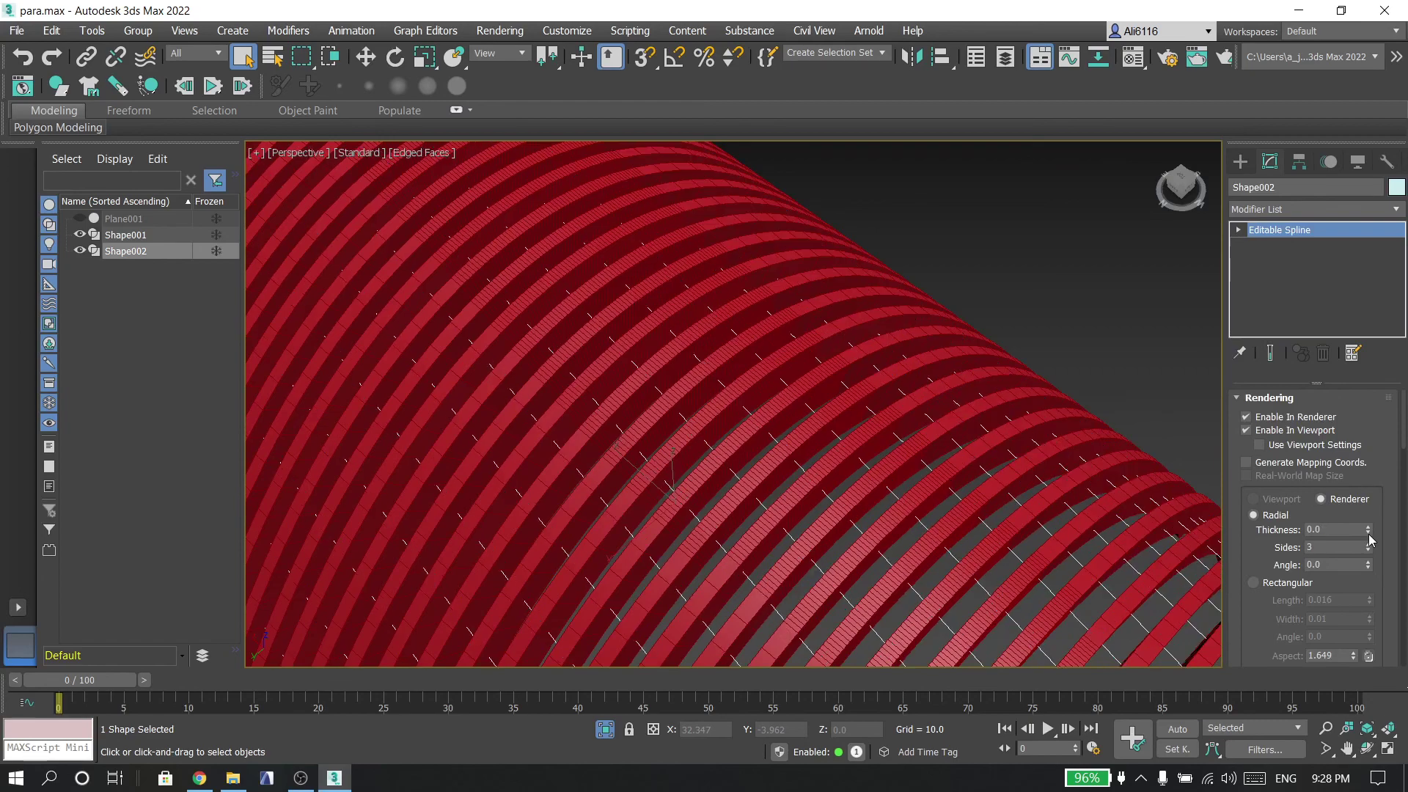
click(1368, 528)
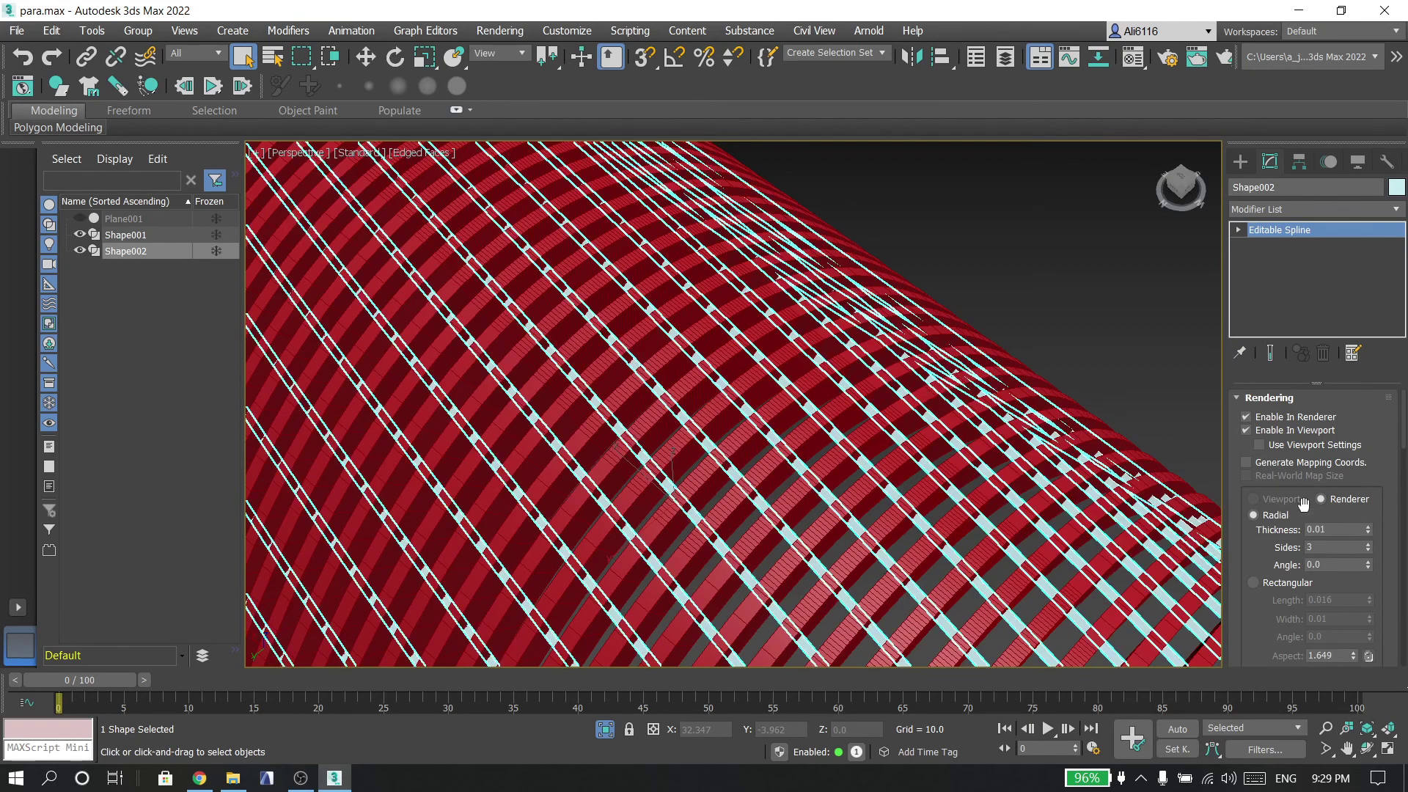
click(1134, 373)
scroll(817, 456, down, 3)
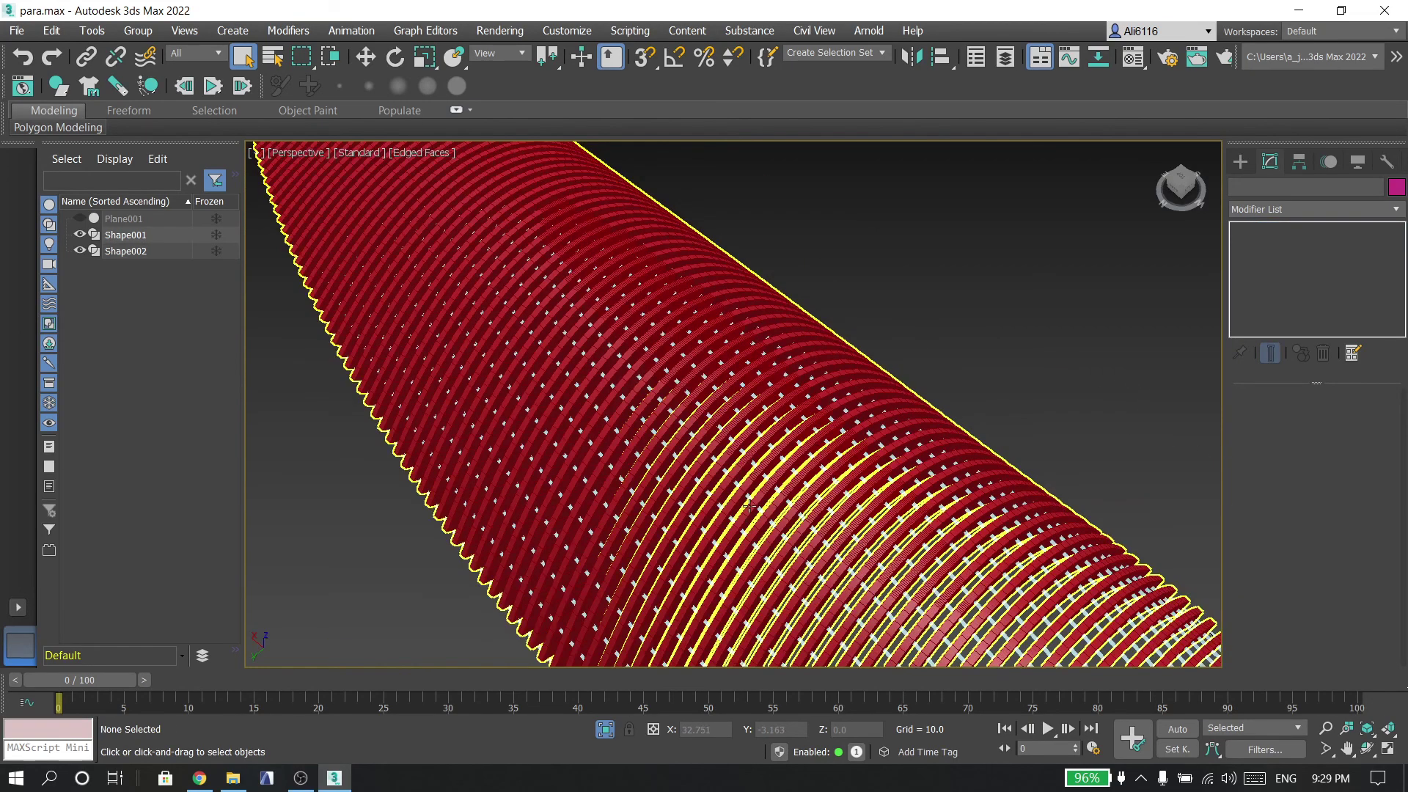
alt+middle_drag(749, 507, 737, 497)
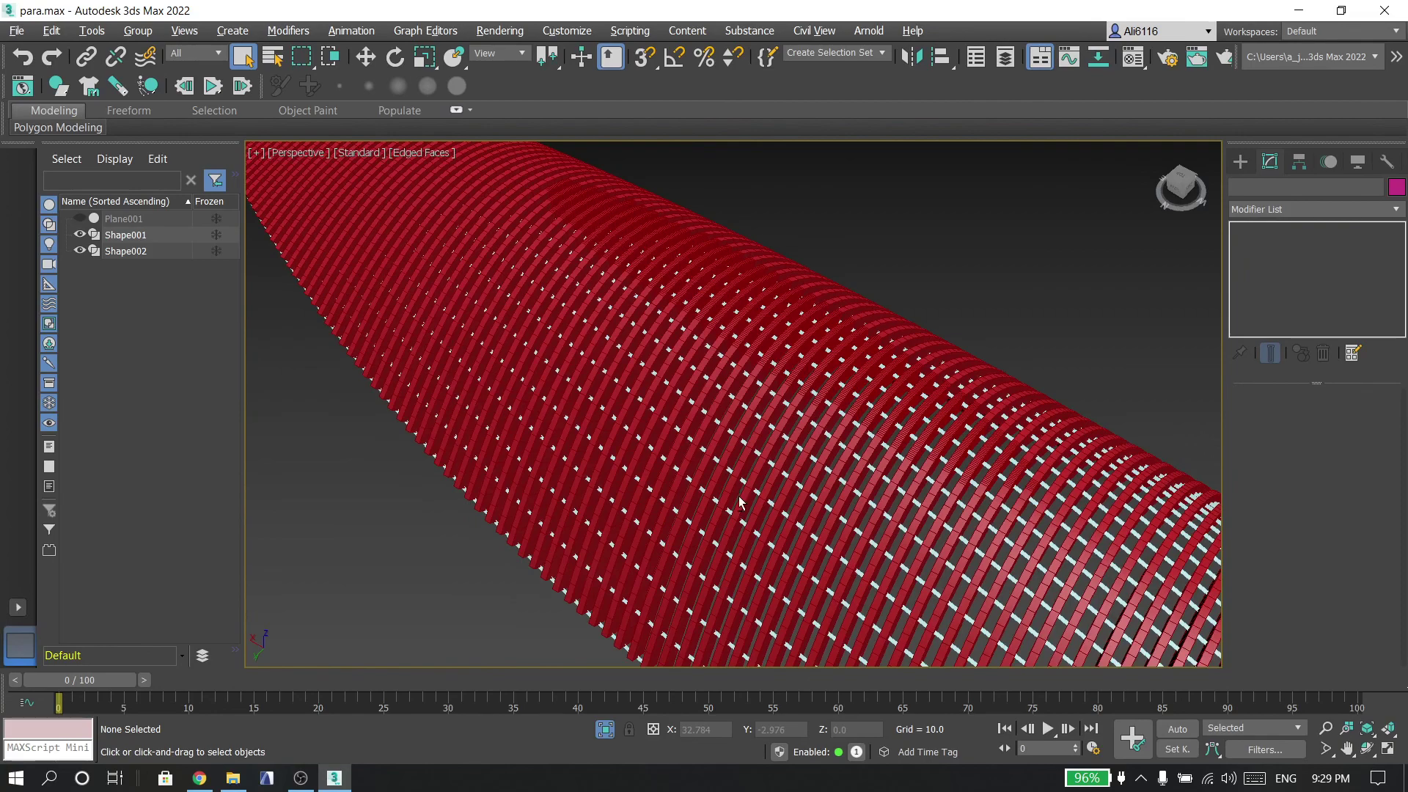
Select the crosswise slat shape, reduce its rectangular cross-section to length 0.02 and width 0.01, and deselect it.
click(814, 408)
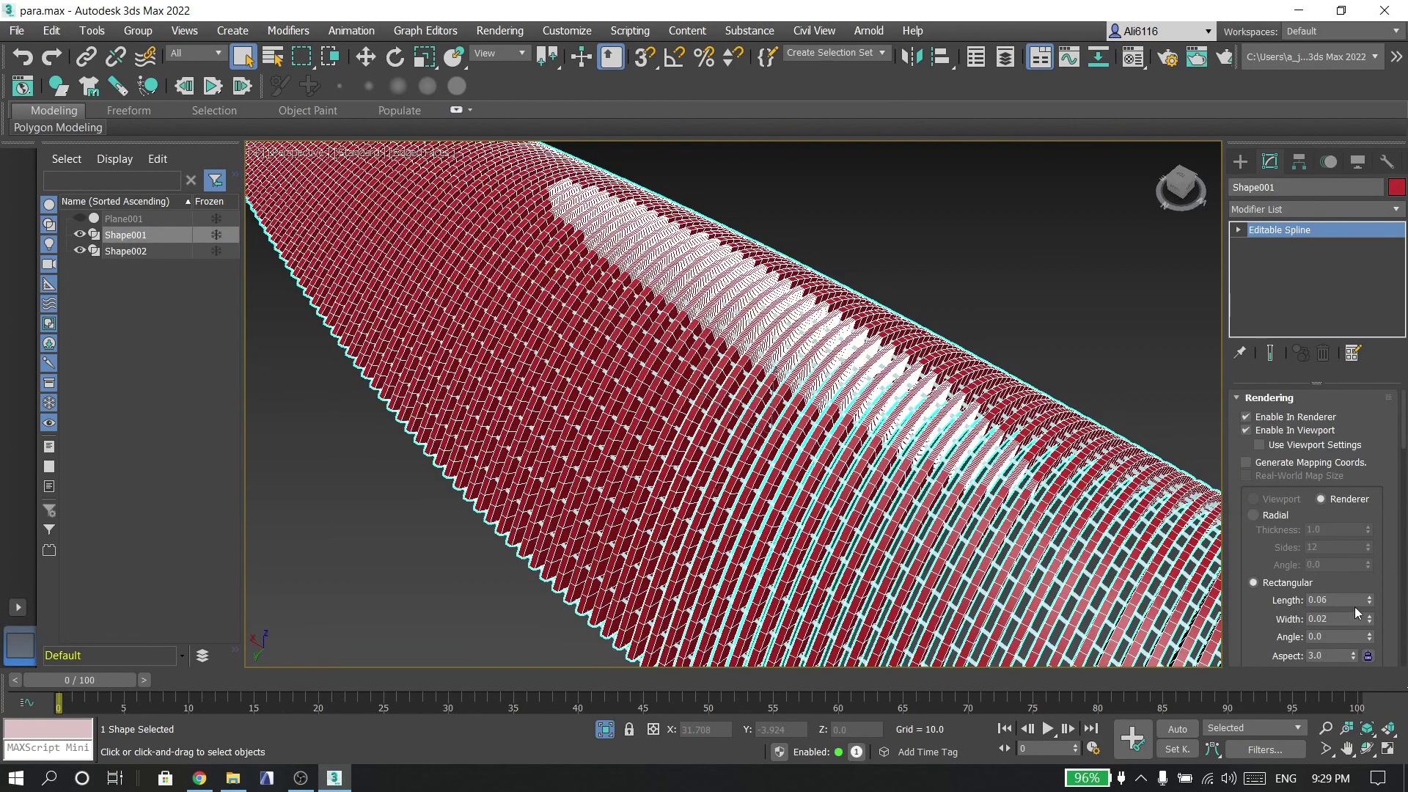
click(1369, 603)
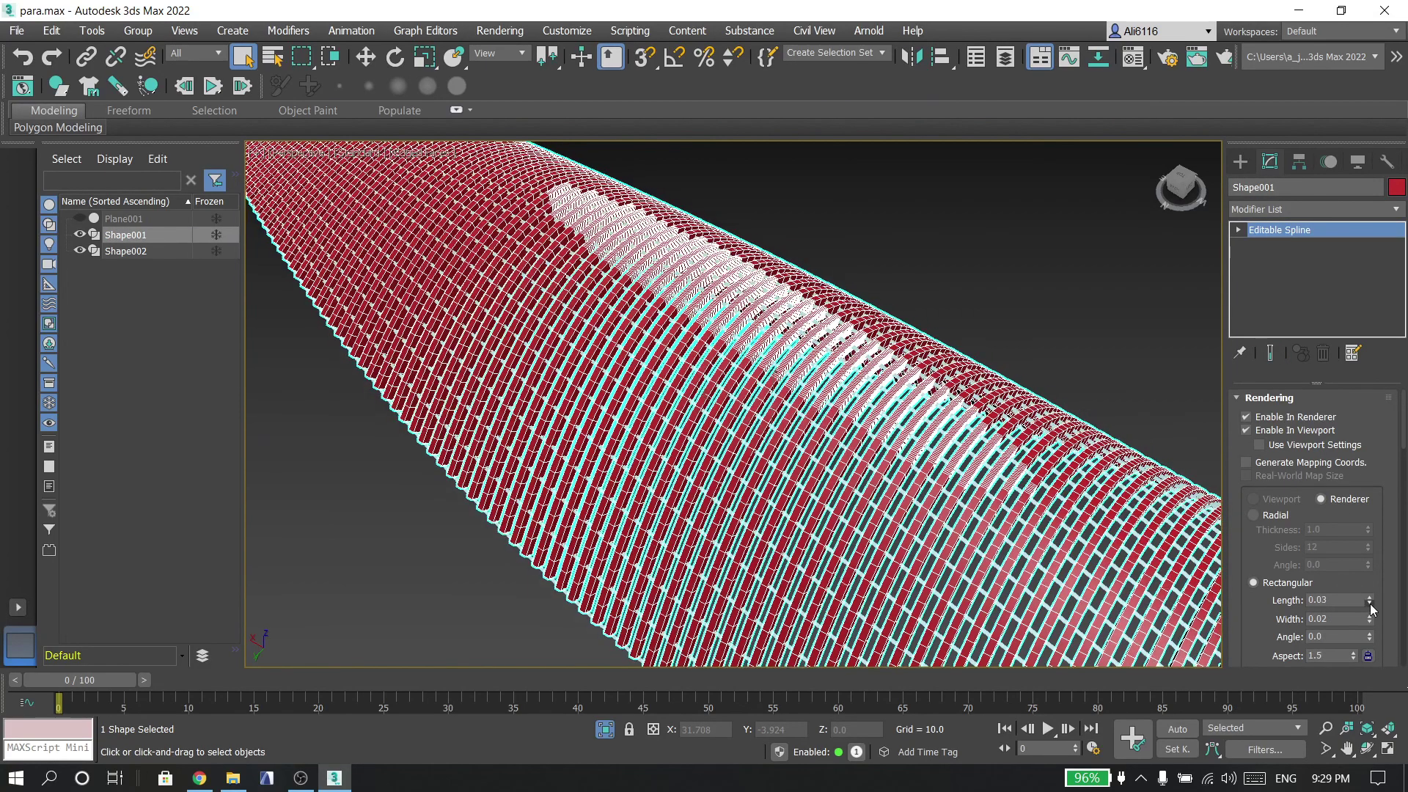
click(1368, 622)
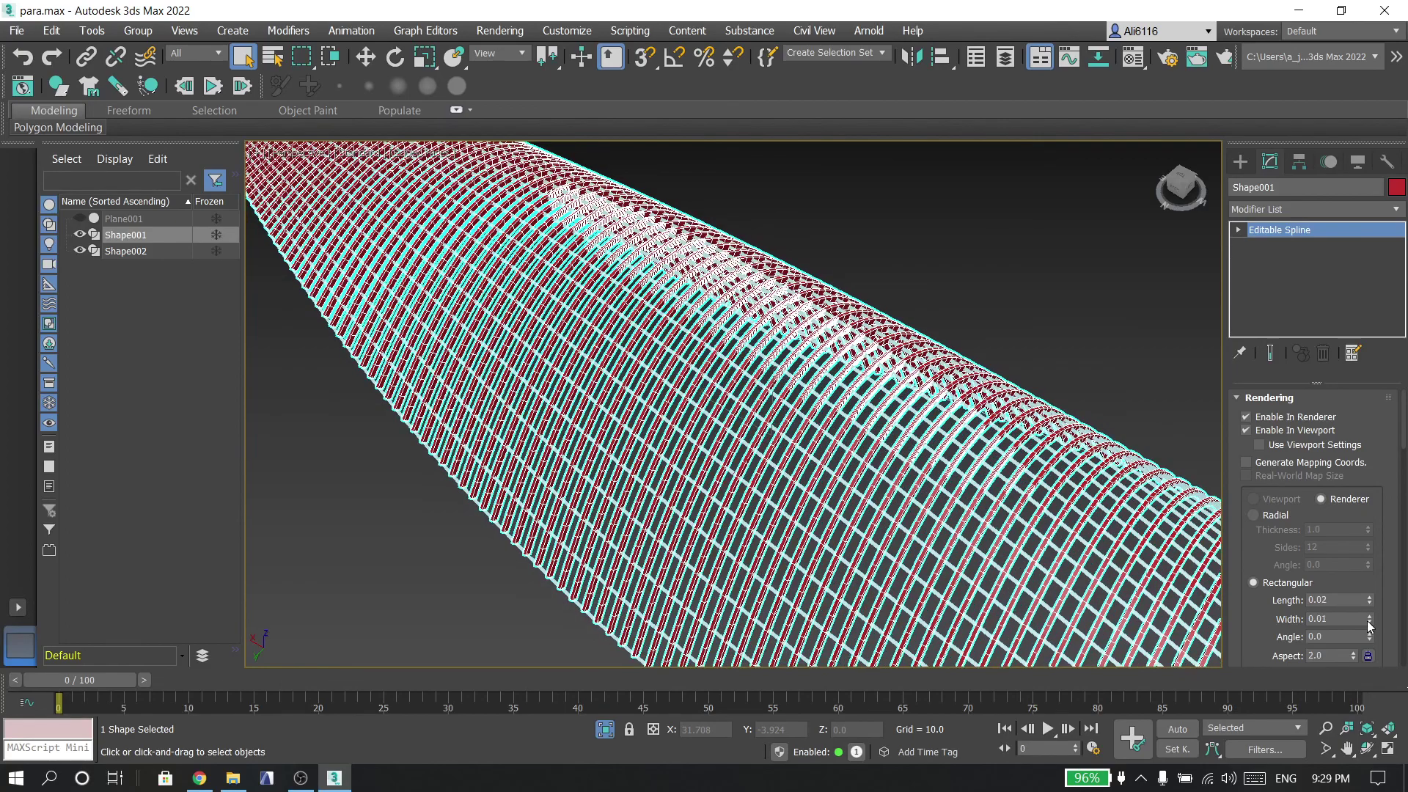
click(1131, 444)
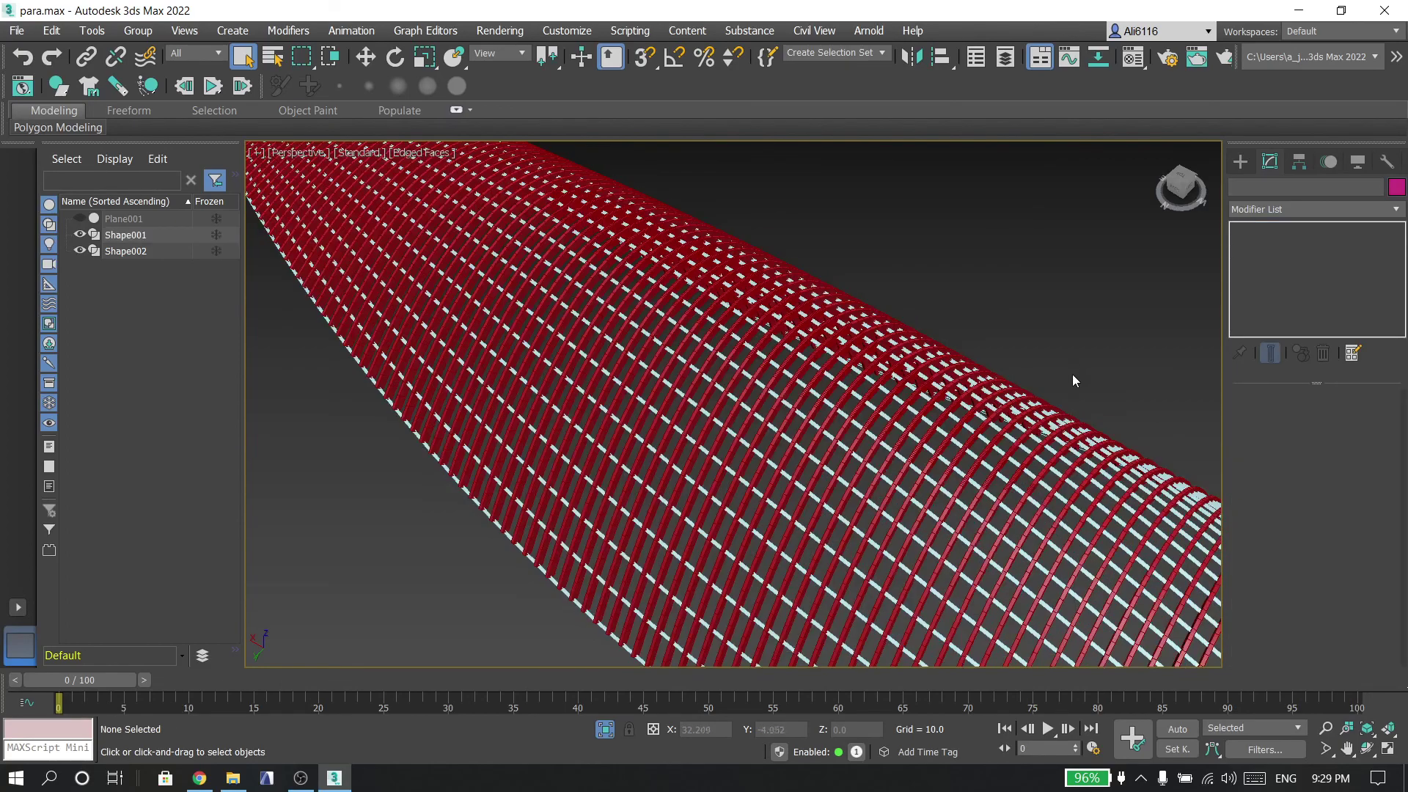
Reselect the crosswise slat shape, increase its rectangular length to 0.07, and deselect it to review the whole surface.
click(1054, 462)
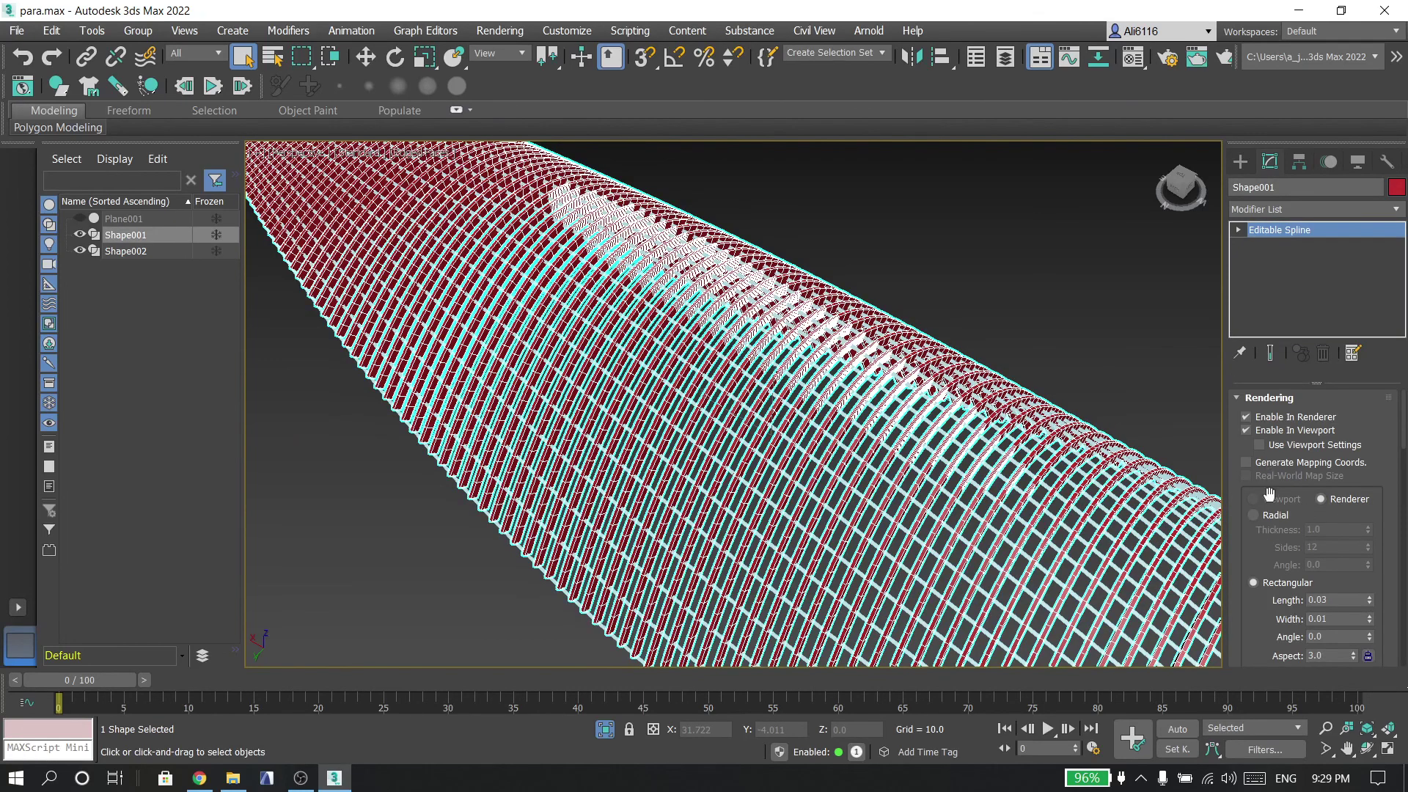
click(1370, 597)
click(1370, 597)
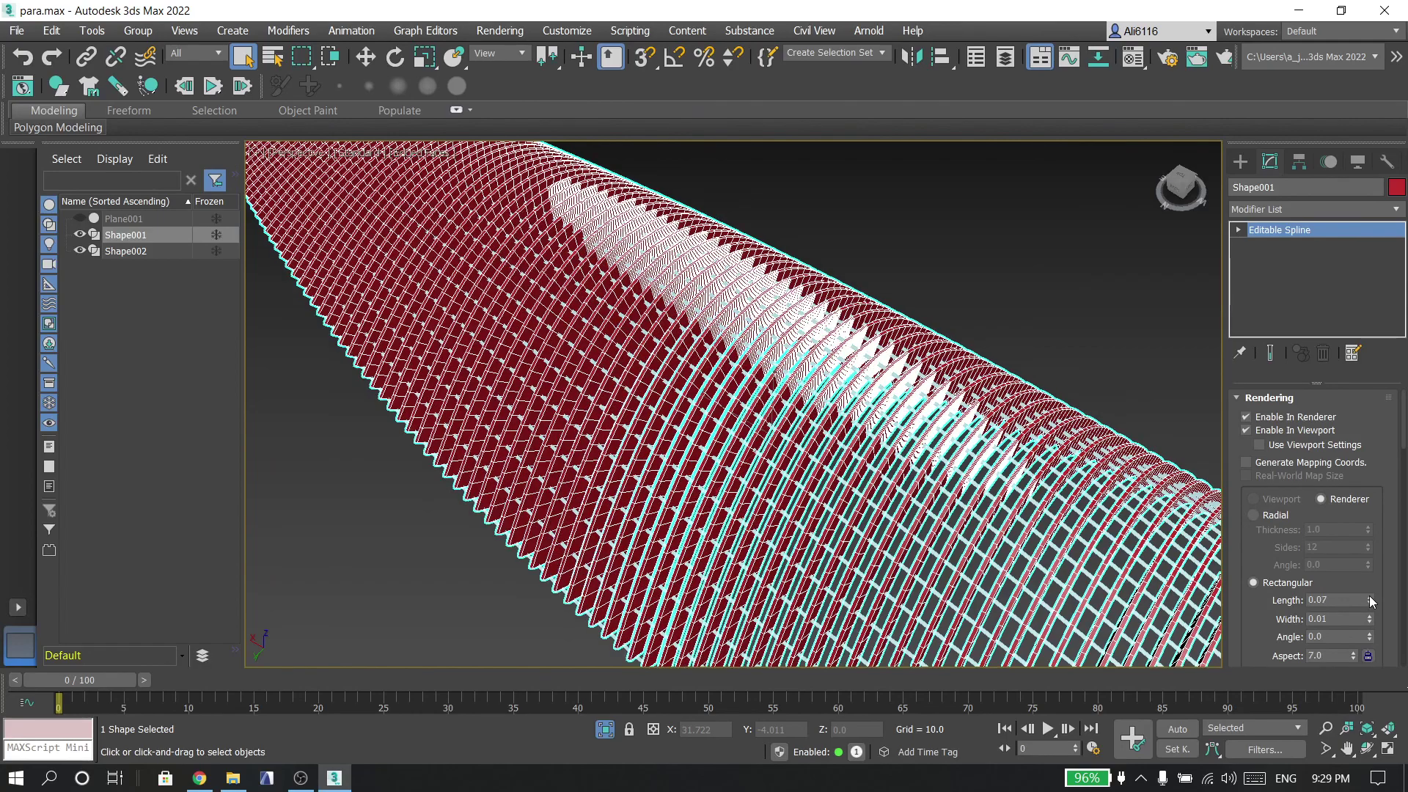
click(1102, 357)
scroll(917, 426, down, 5)
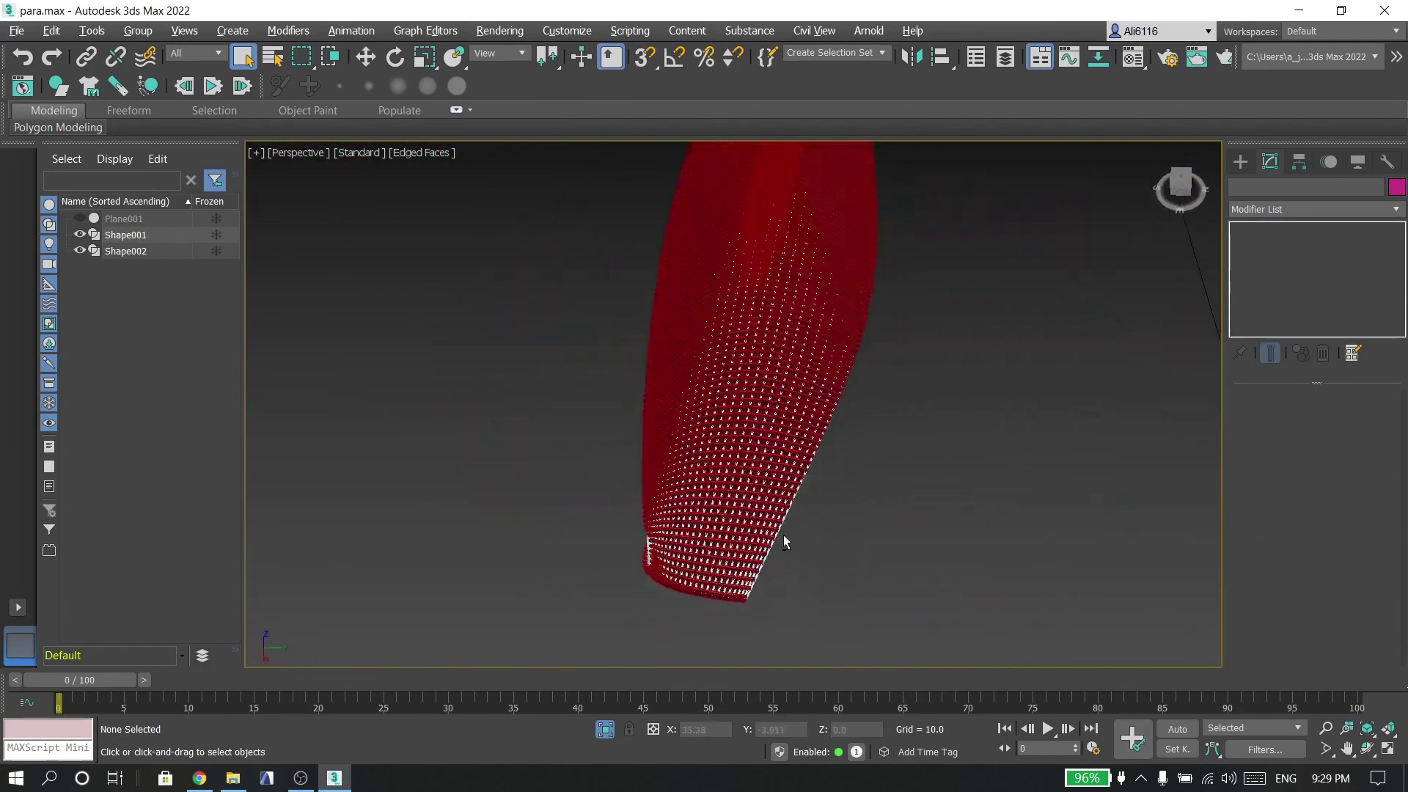
scroll(613, 528, up, 4)
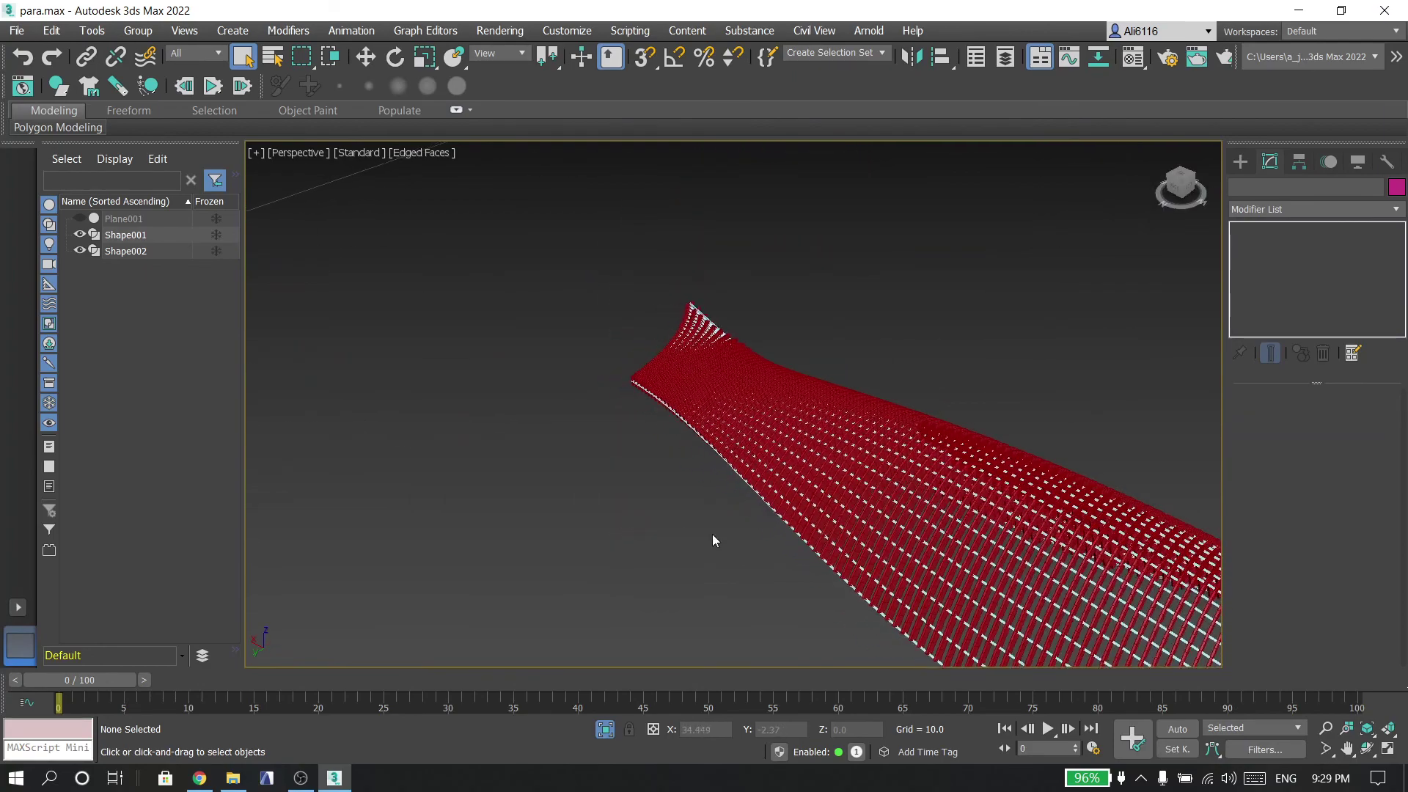